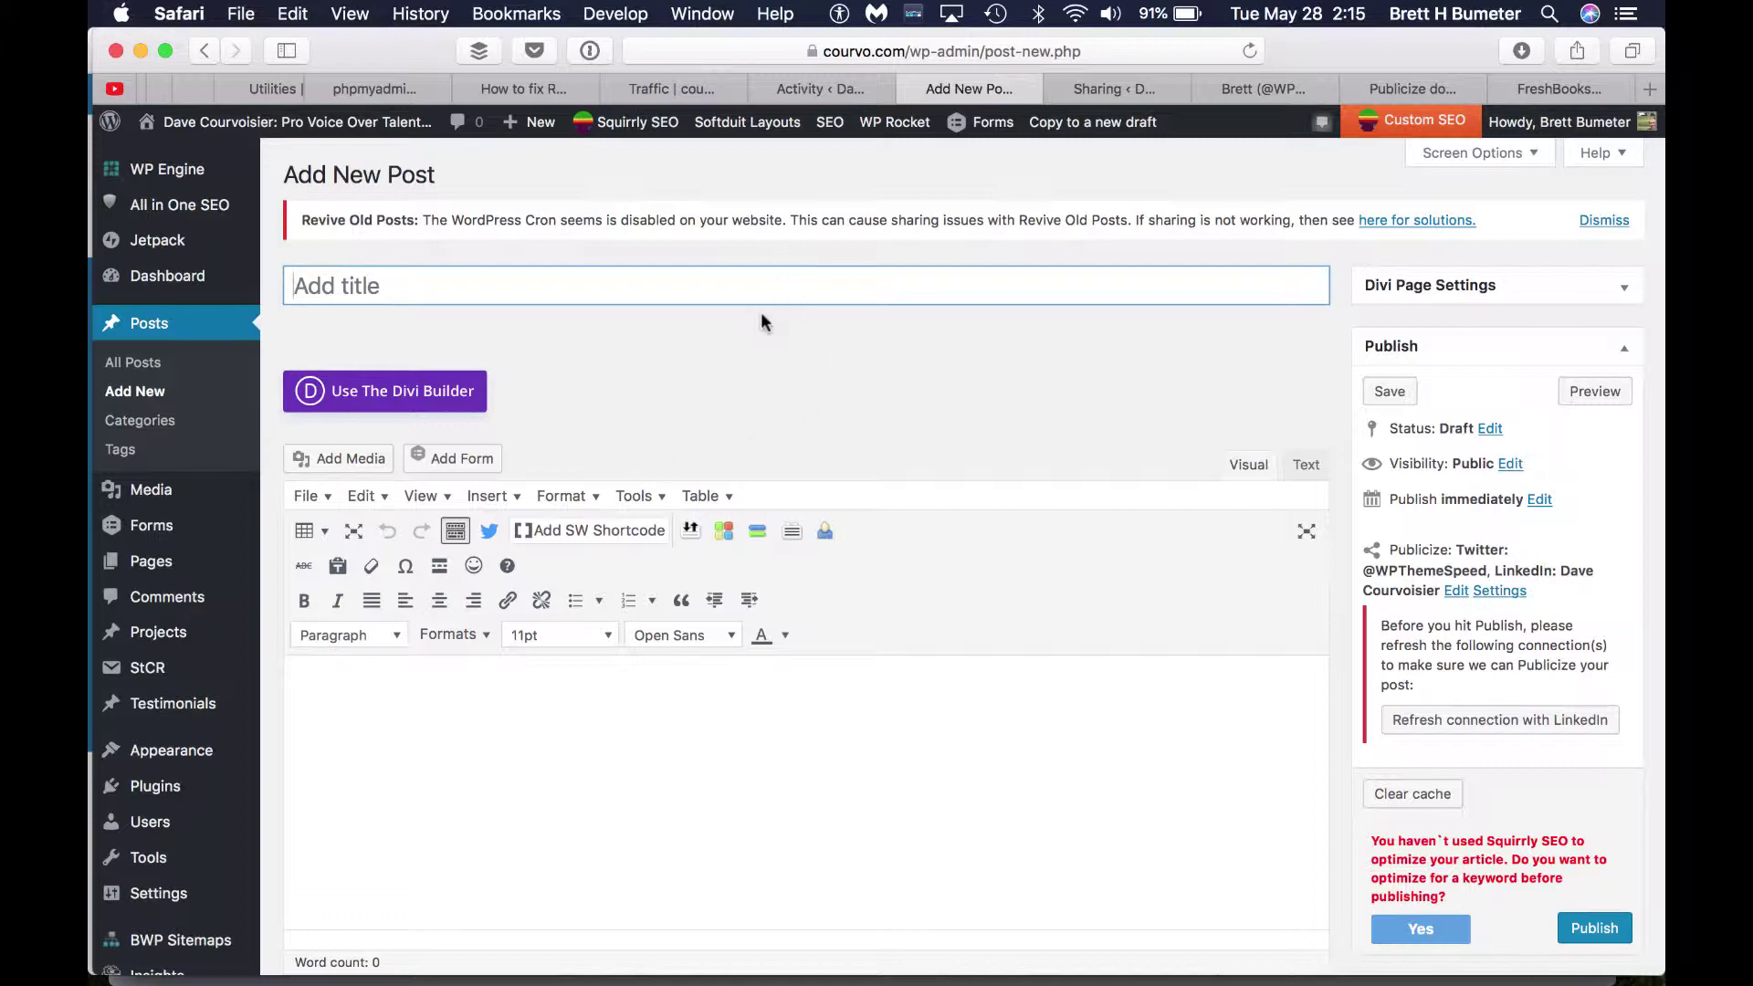
Check the site's activity log and title the new post "Test Divi Builder no template sched"
{"action": "left_click", "coordinate": [827, 91]}
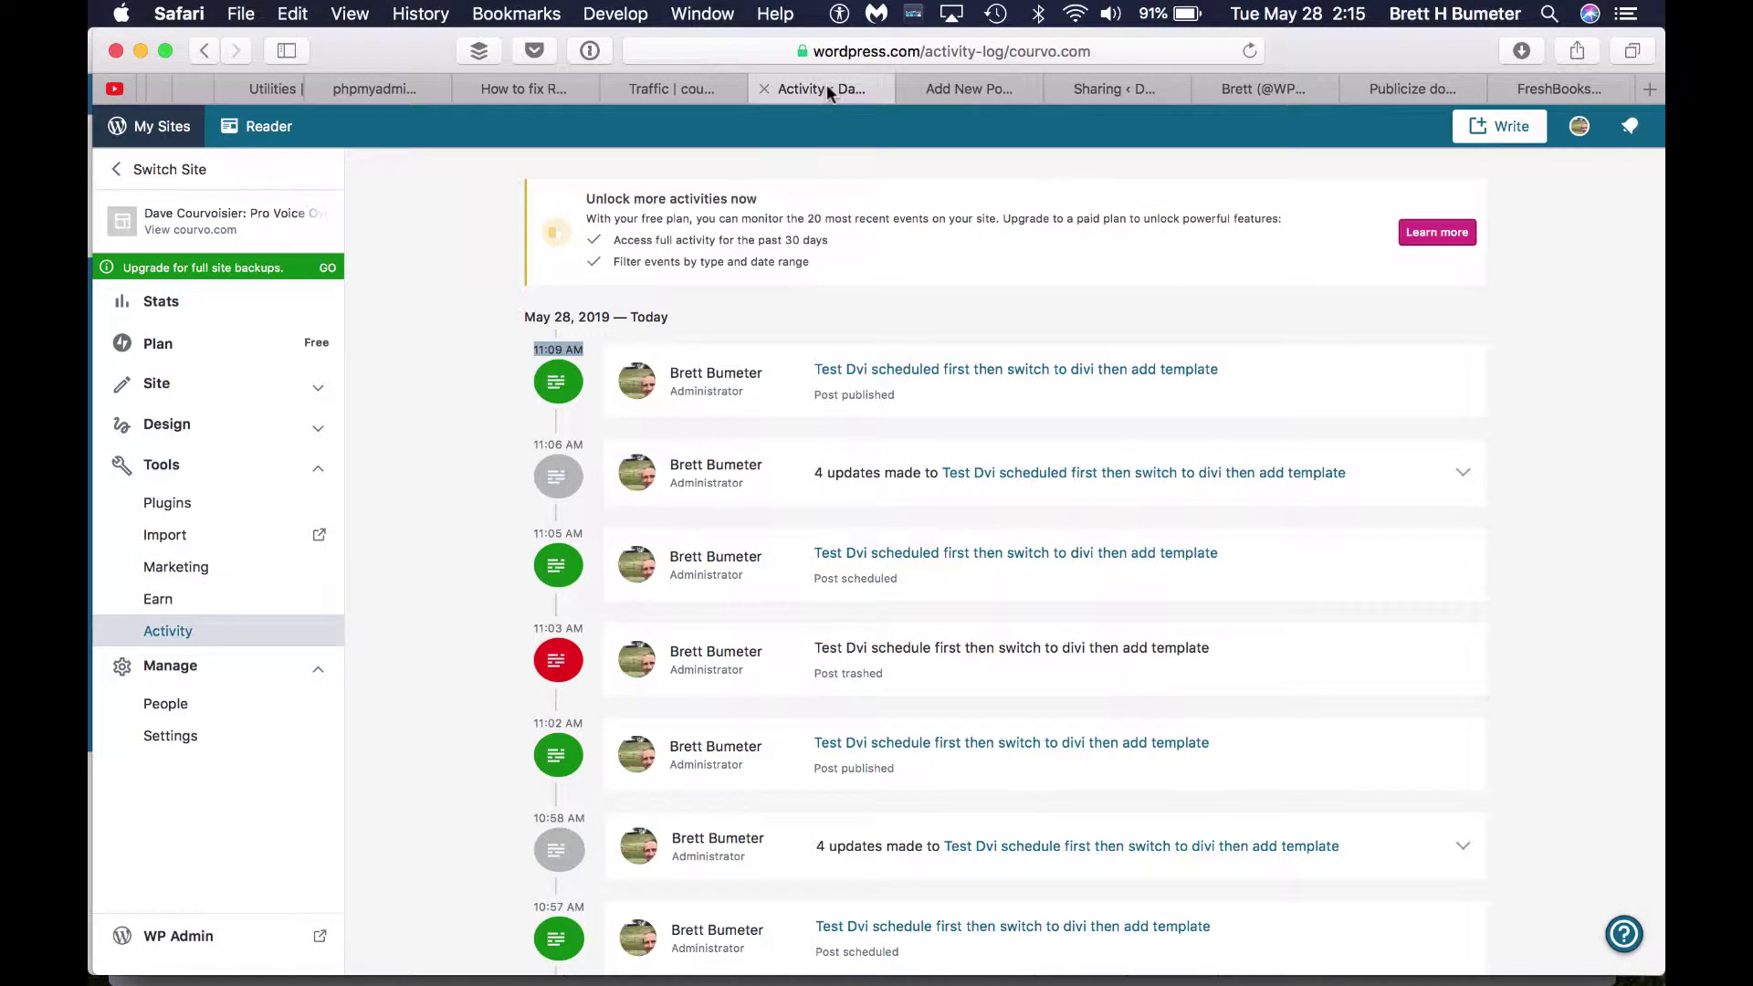
{"action": "left_click", "coordinate": [975, 89]}
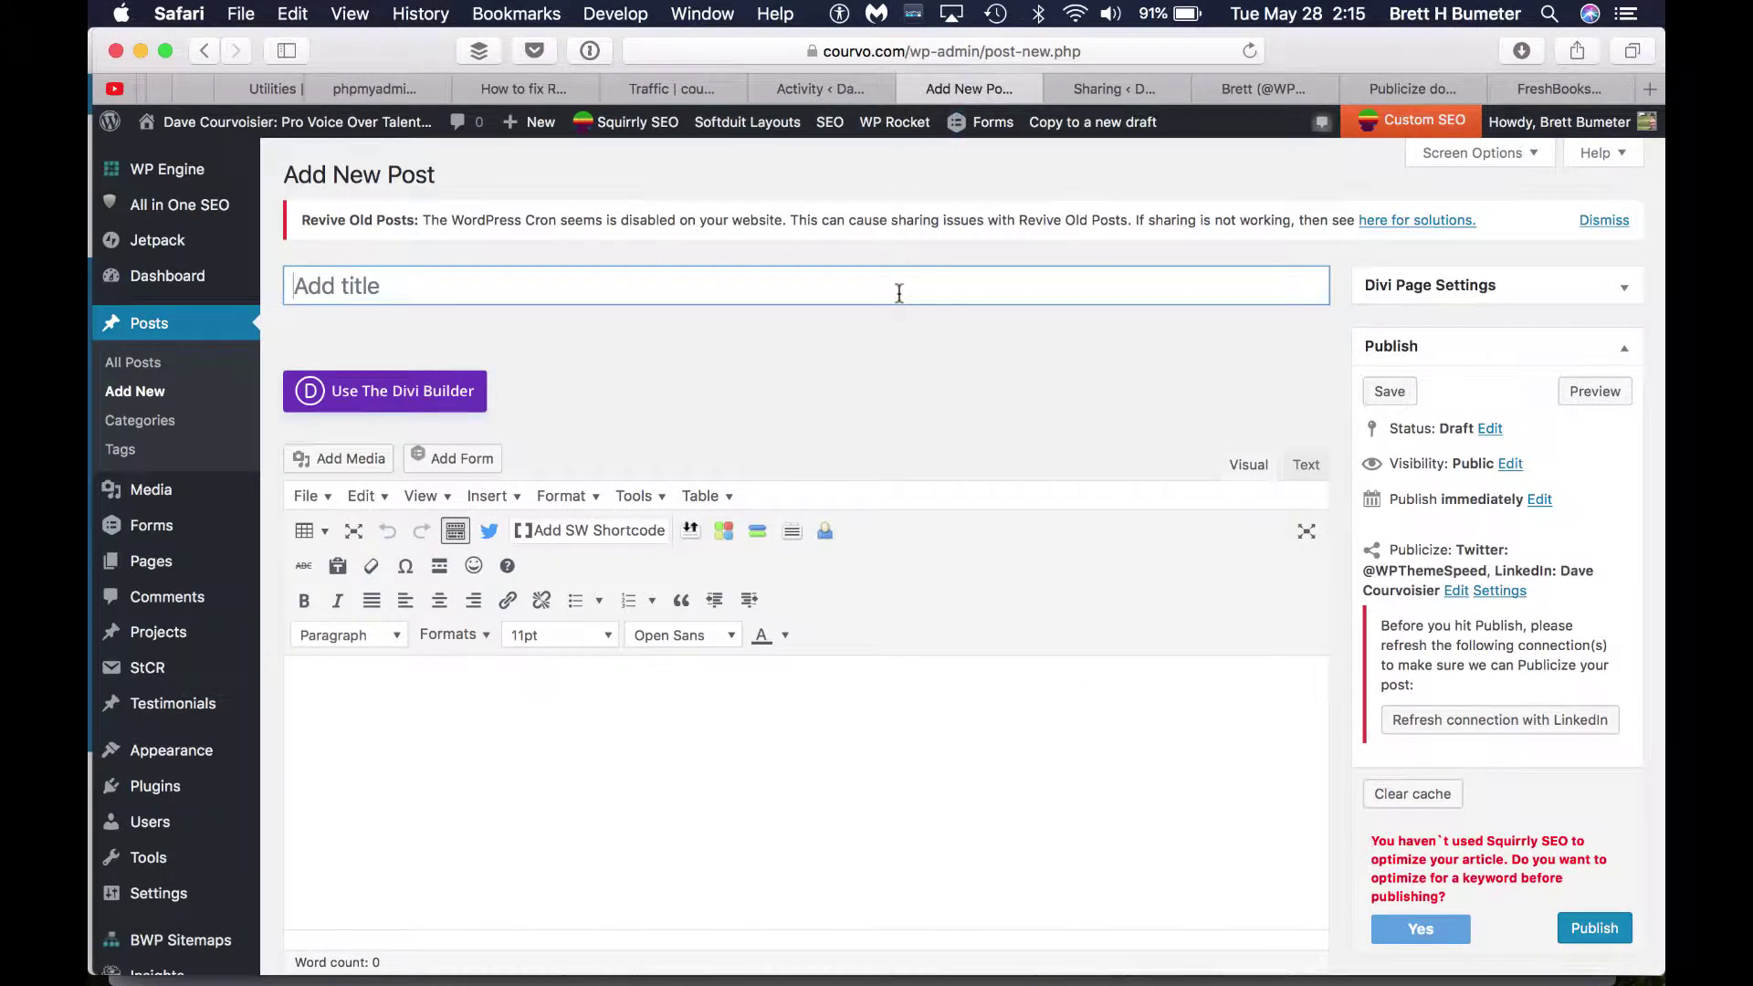
{"action": "type", "text": "Test Divi Builder no template sched"}
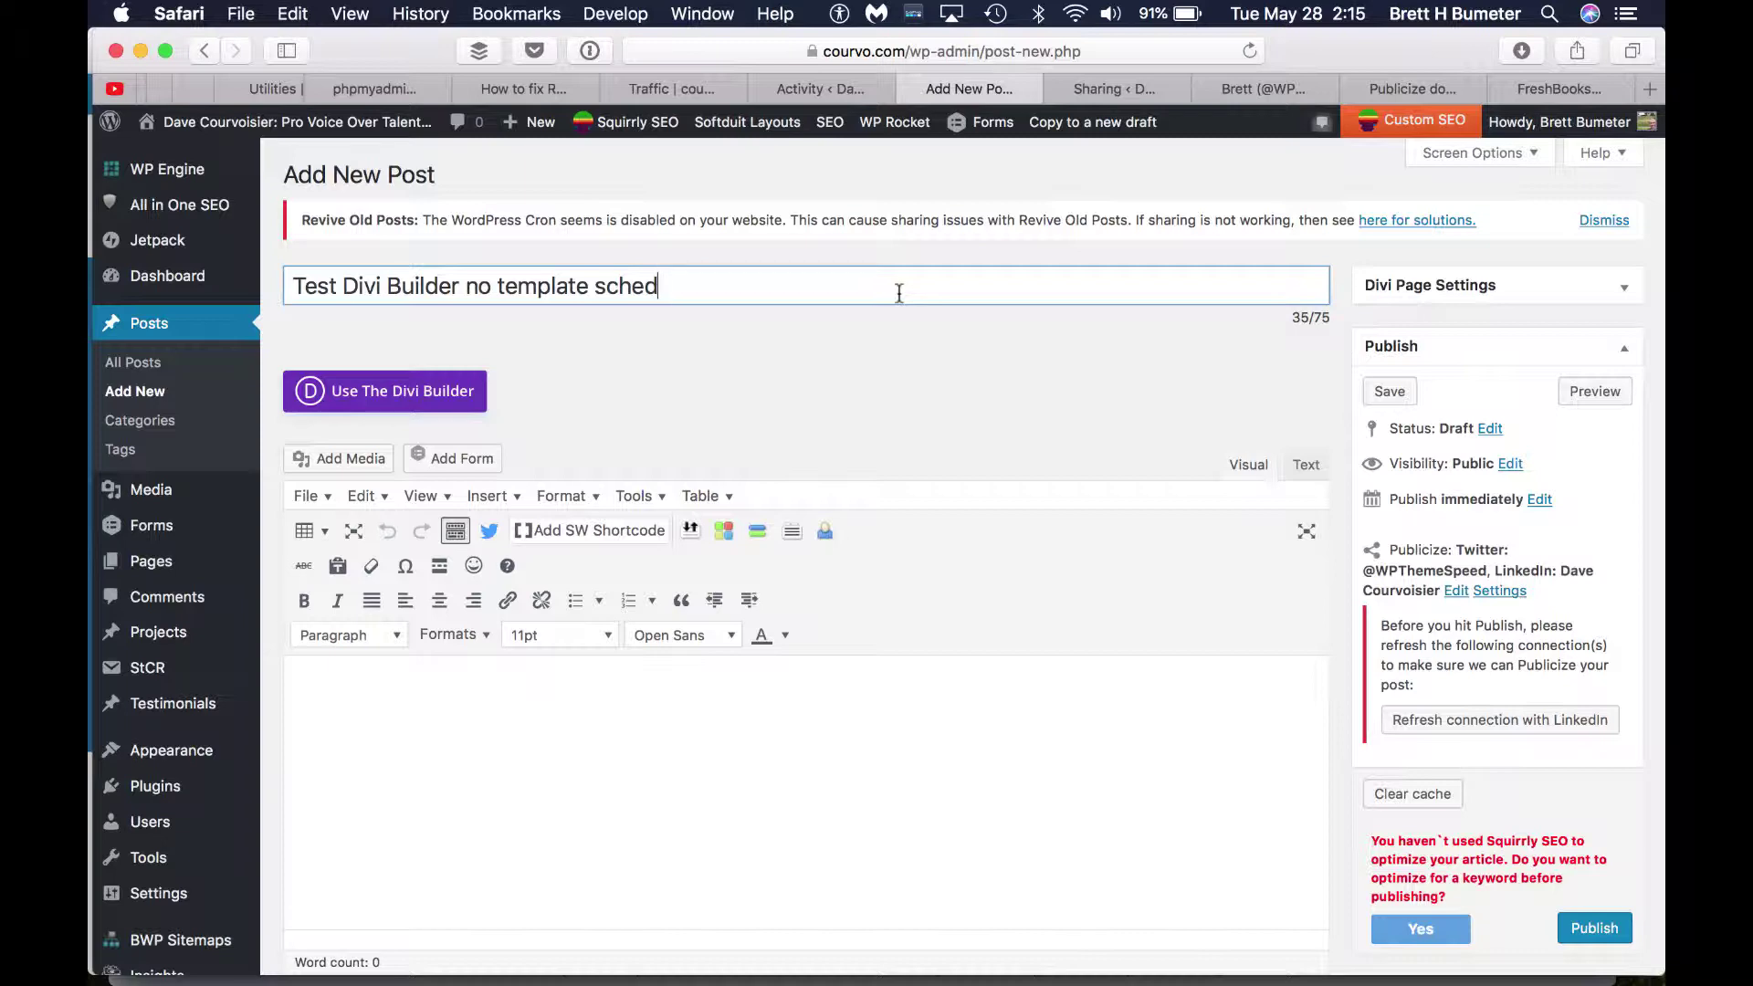
Check the latest tweets on the WPThemeSpeed Twitter profile and exclude LinkedIn from the post's Publicize connections
{"action": "left_click", "coordinate": [1259, 95]}
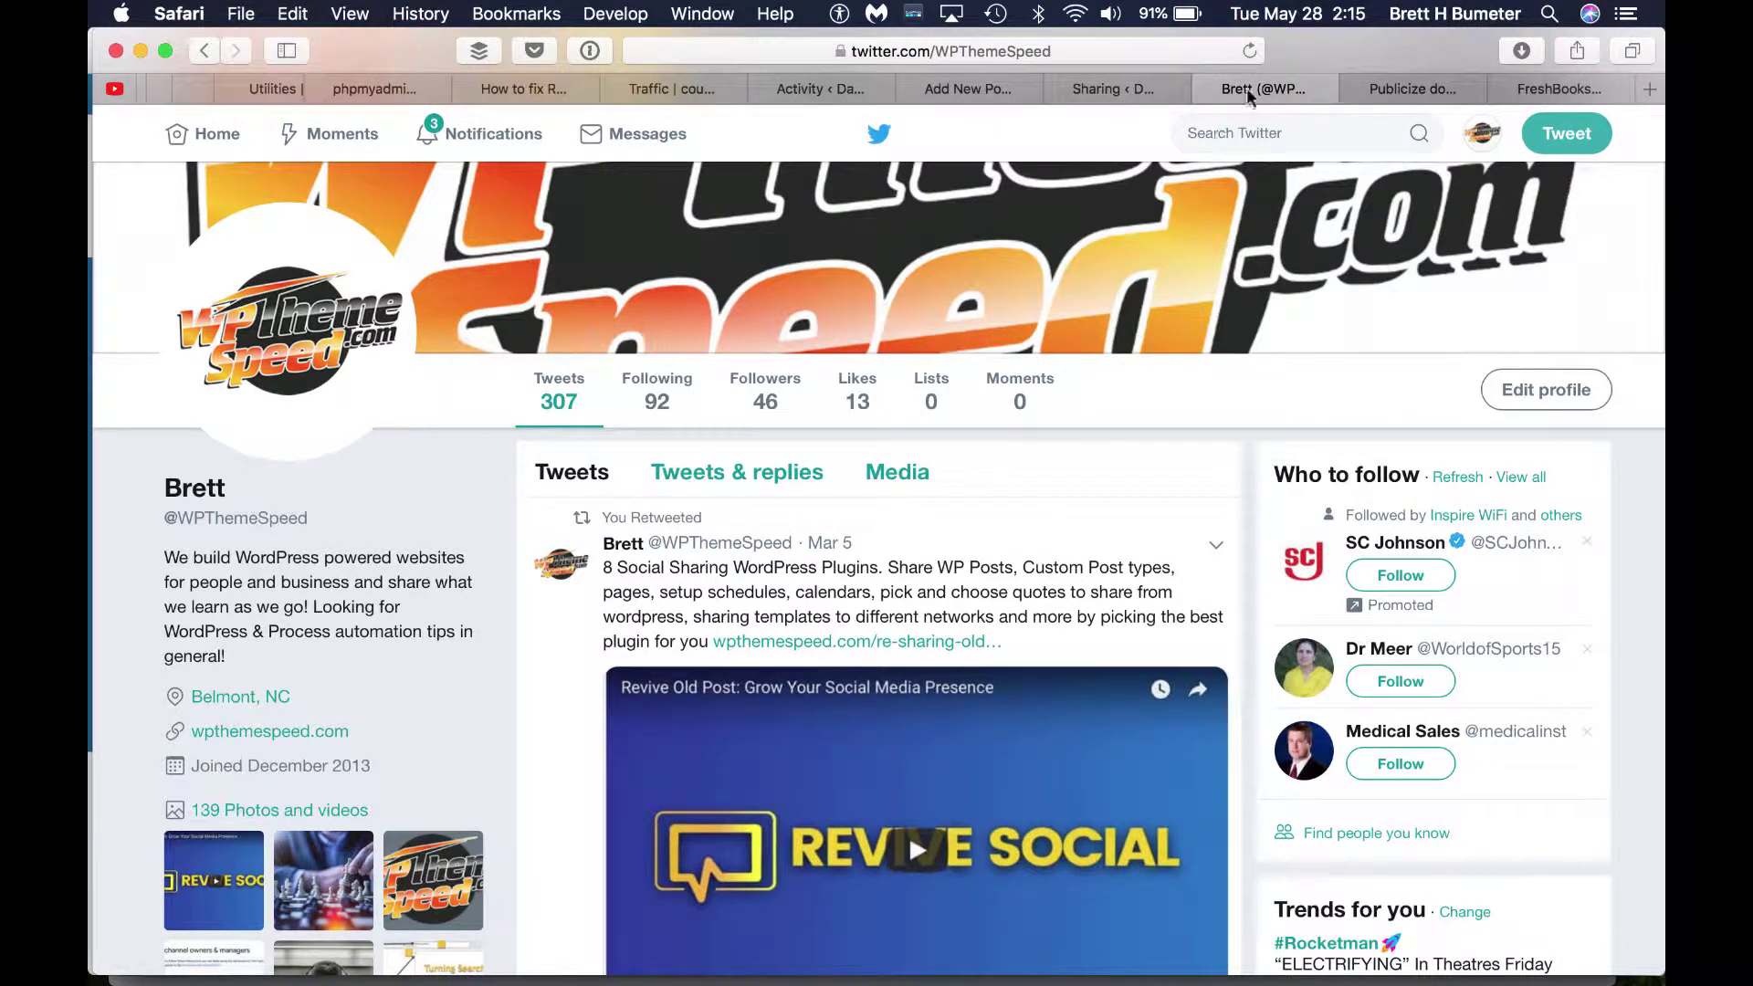
{"action": "left_click", "coordinate": [956, 89]}
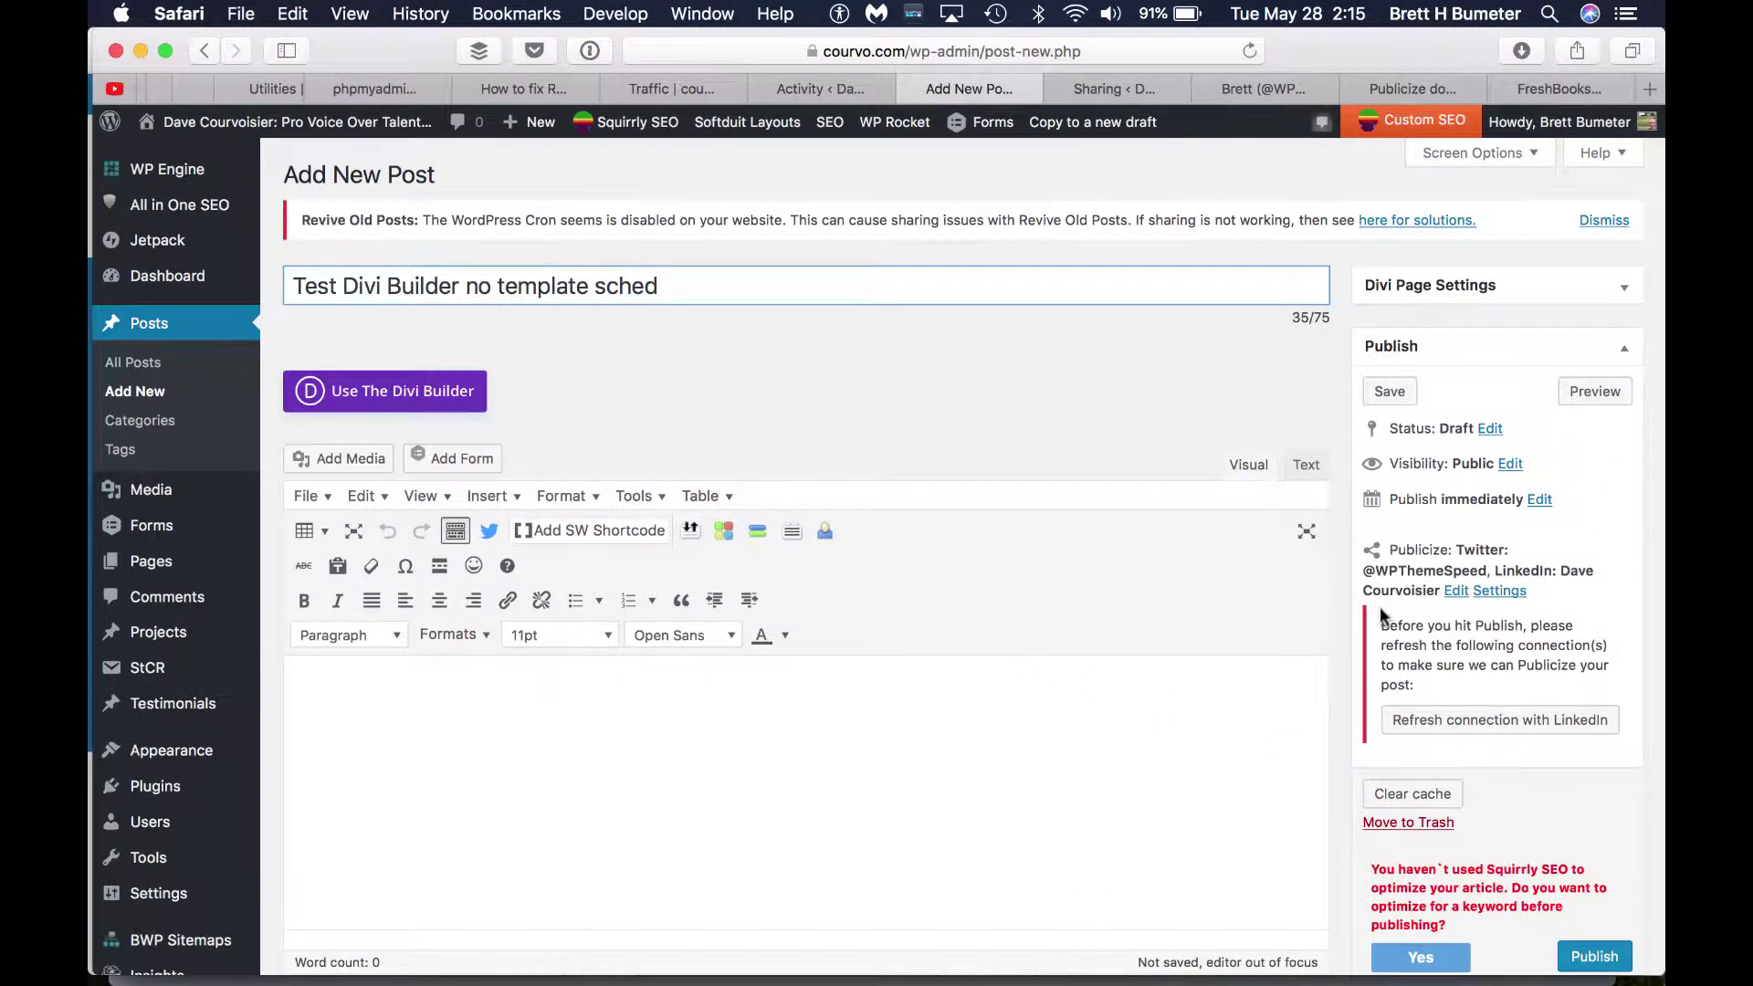
{"action": "left_click", "coordinate": [1456, 591]}
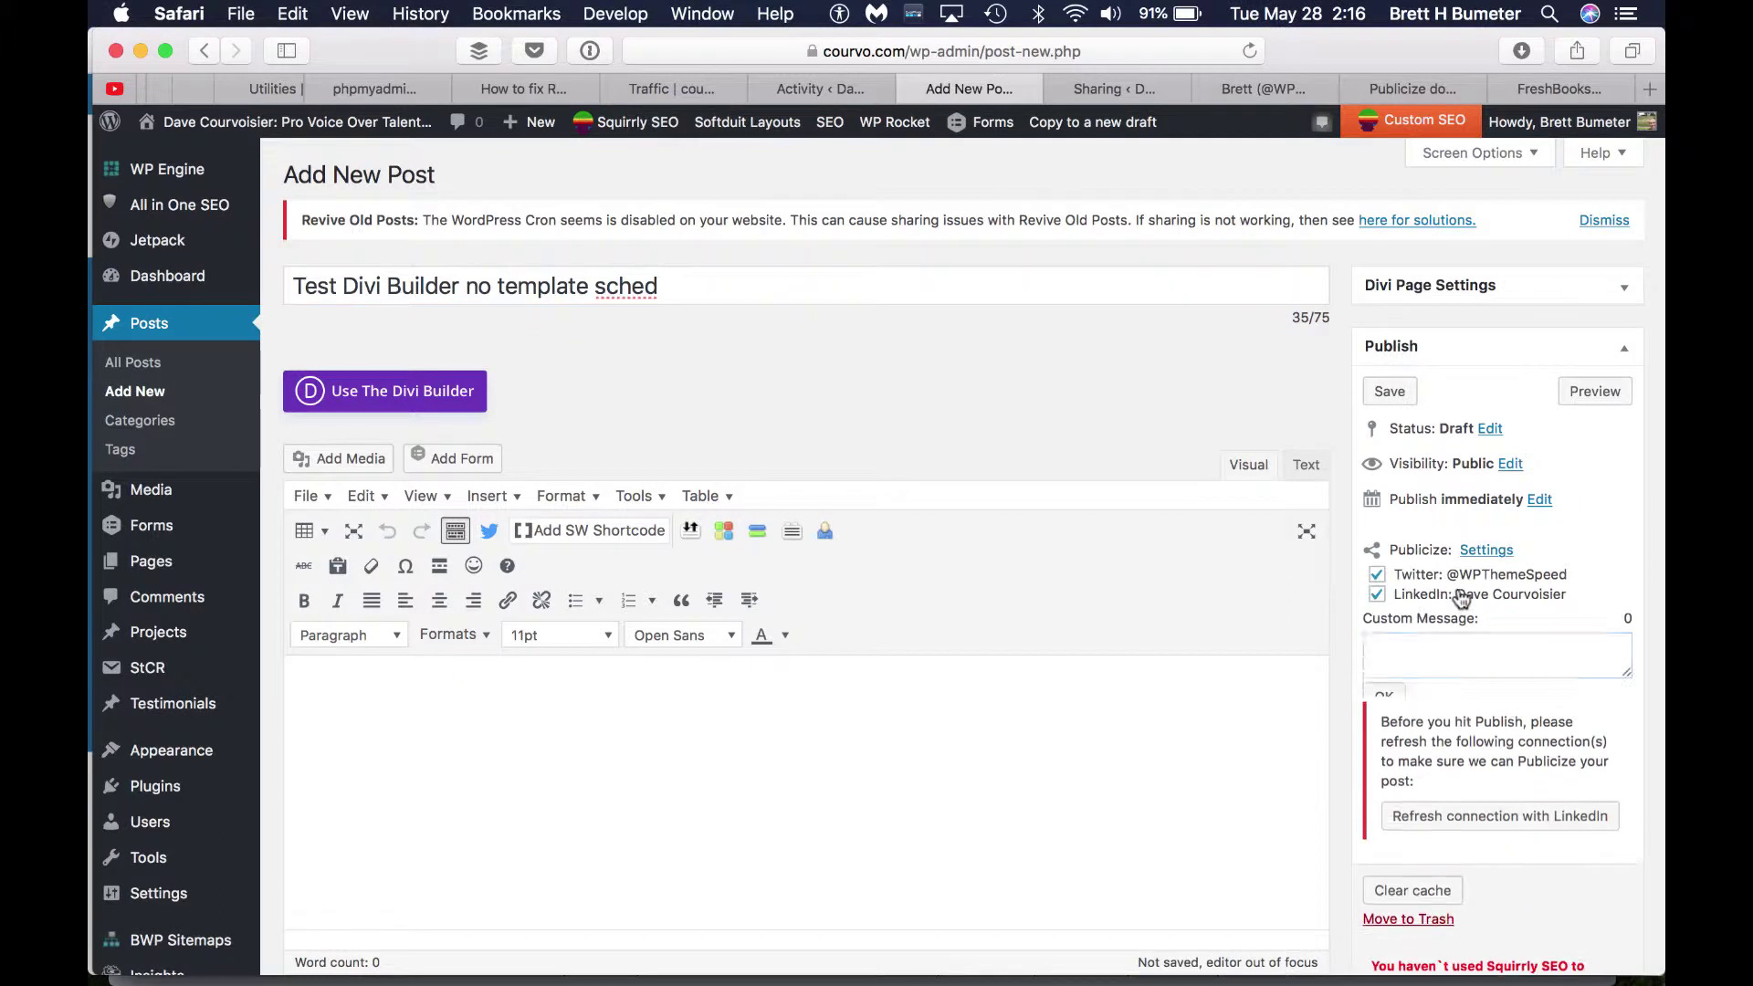
{"action": "left_click", "coordinate": [1377, 598]}
{"action": "left_click", "coordinate": [1383, 698]}
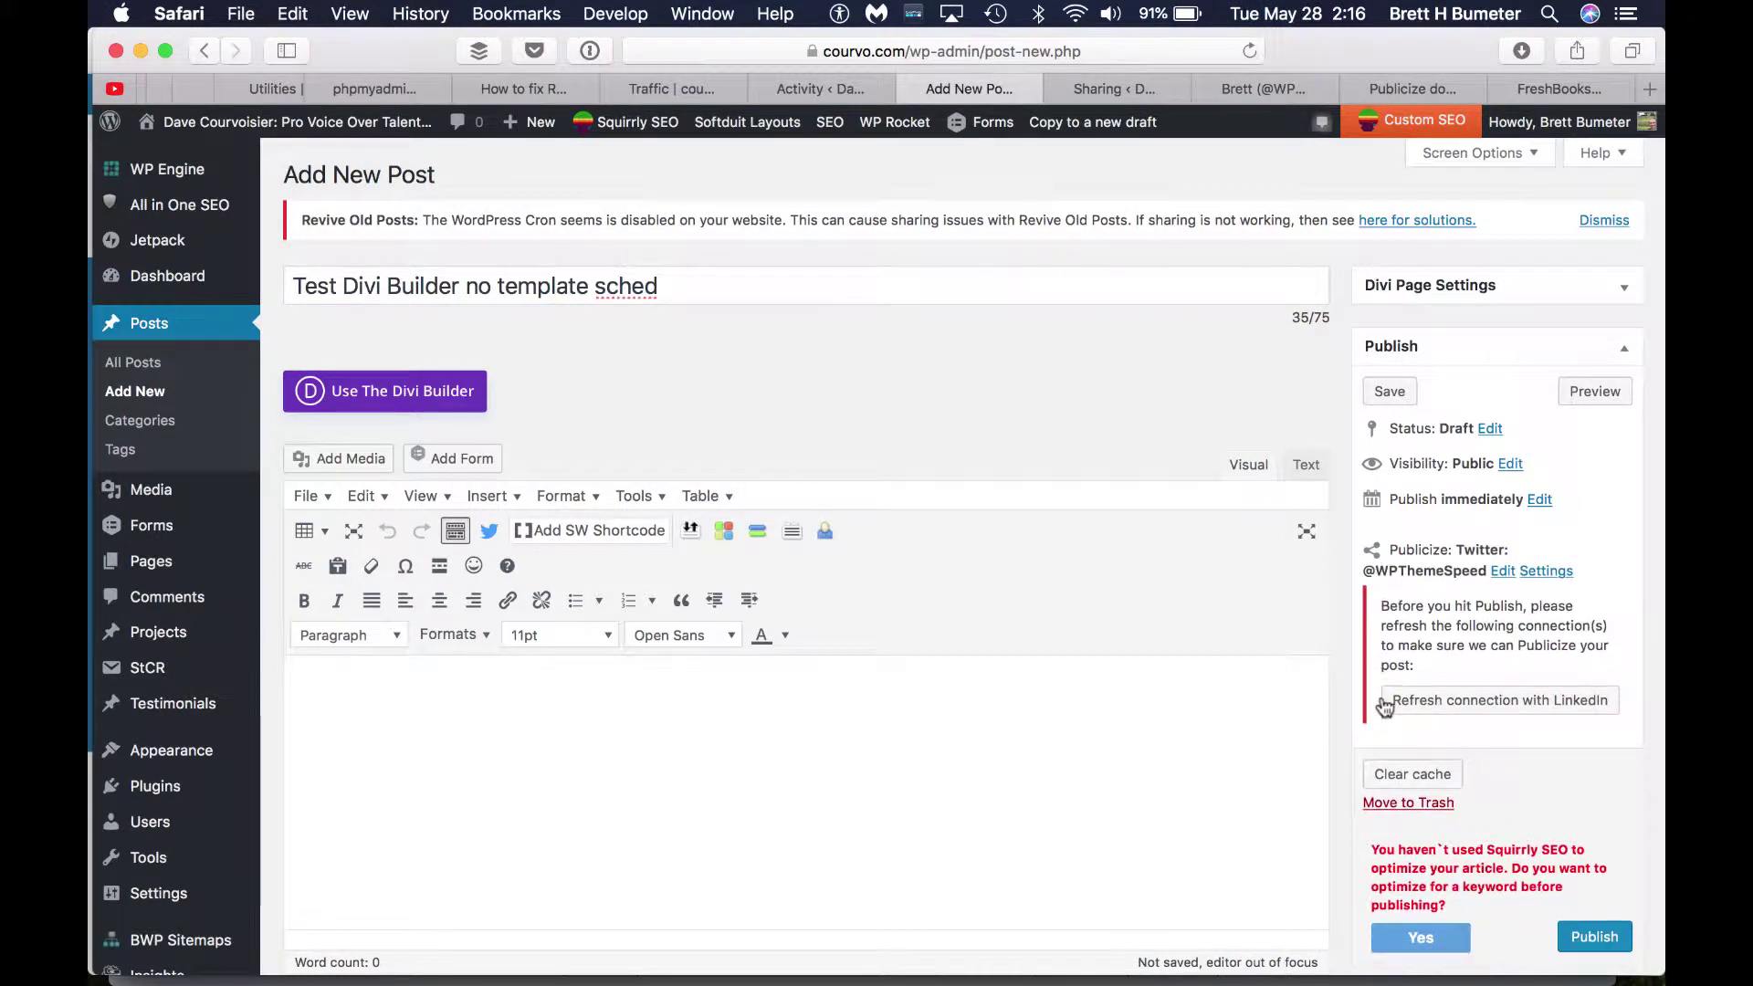
Switch the post to the Divi Builder, building from scratch, and add a single-column row to the section
{"action": "left_click", "coordinate": [408, 399]}
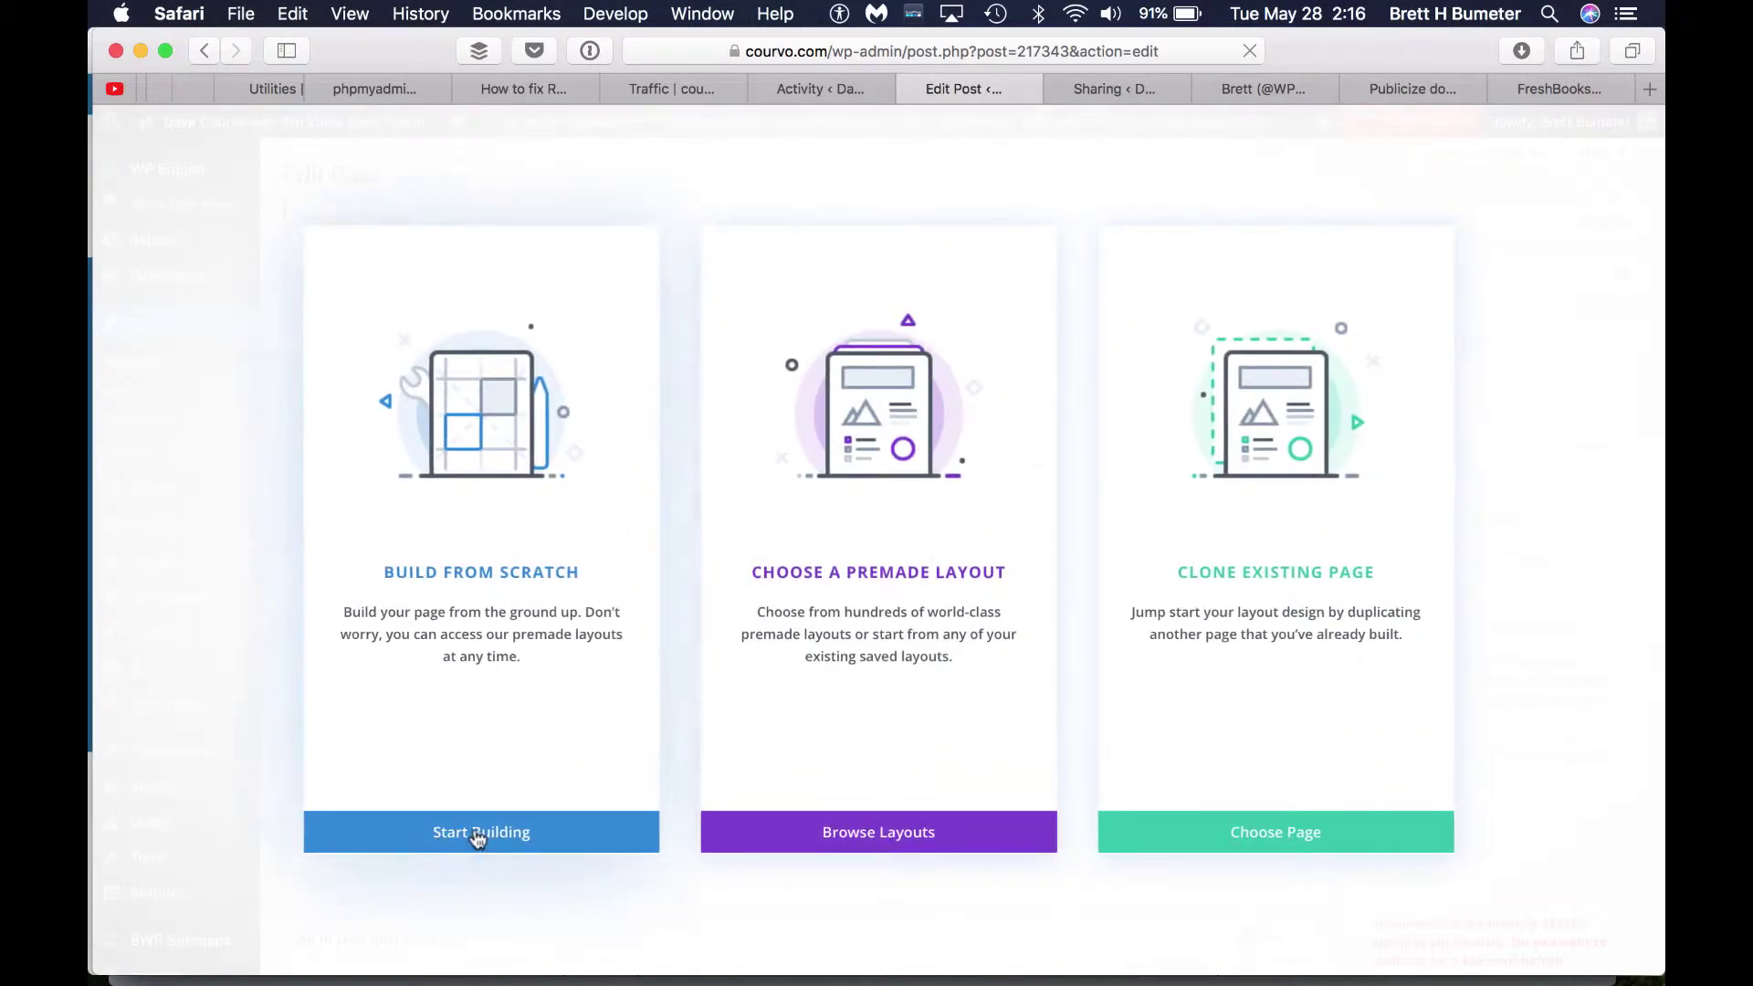
{"action": "left_click", "coordinate": [477, 832]}
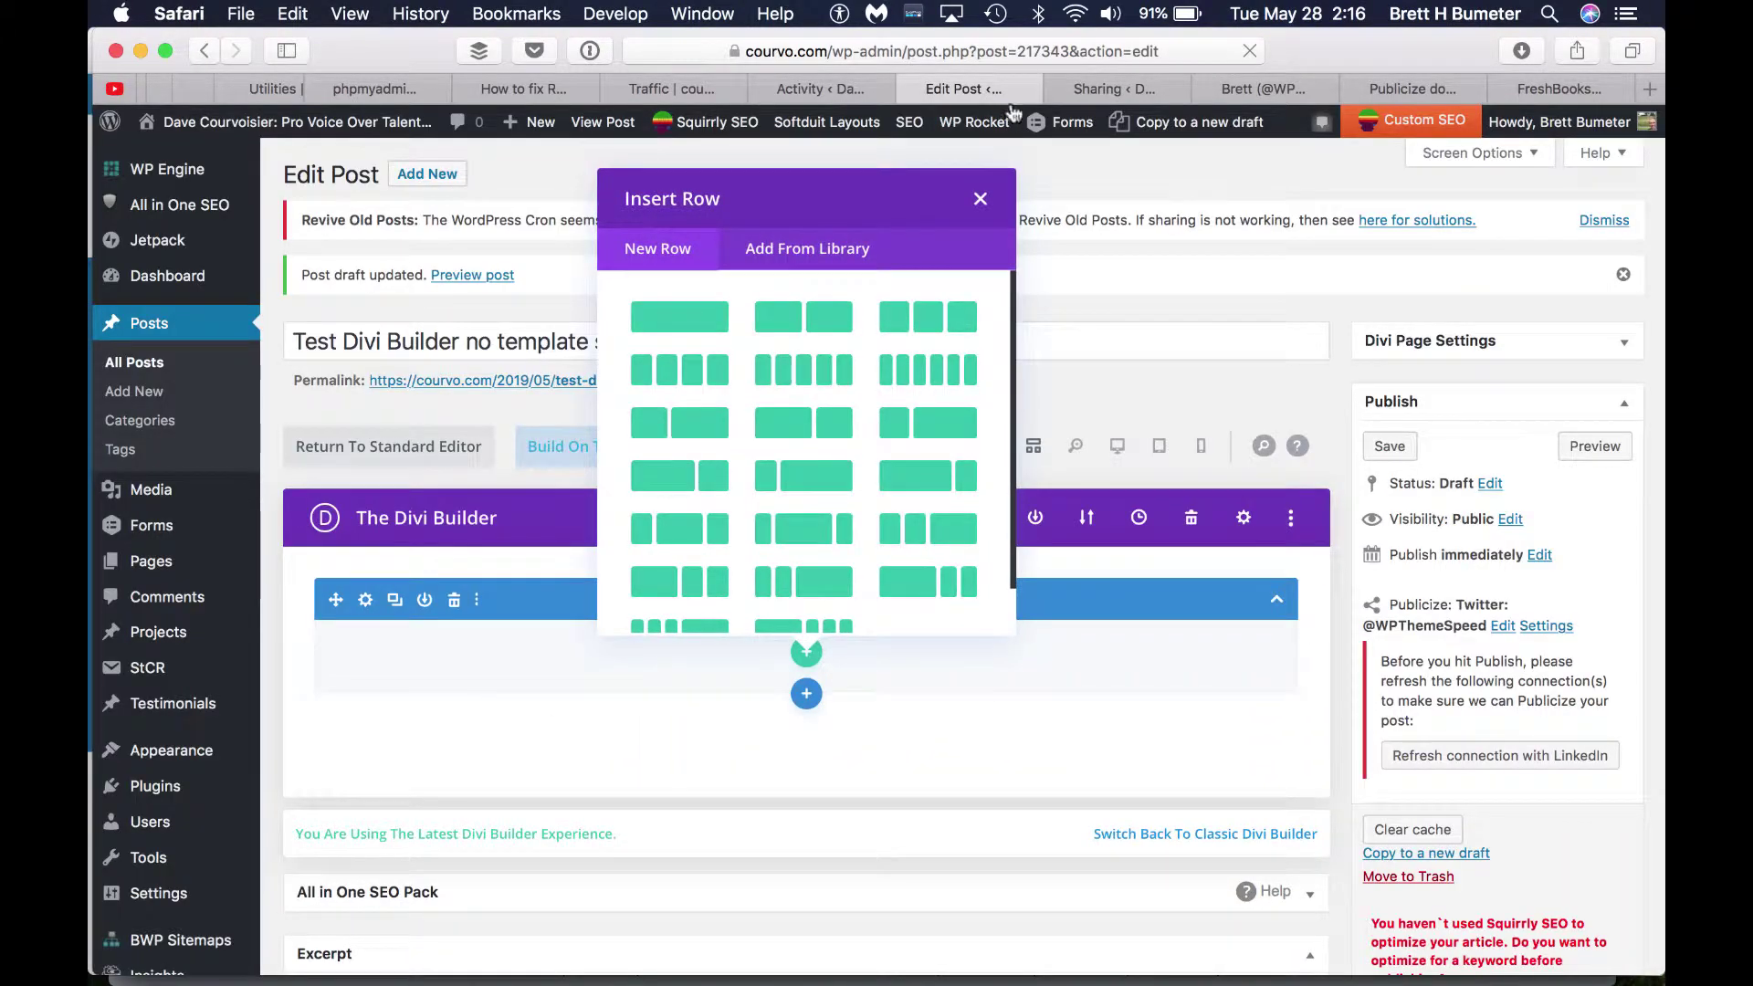
{"action": "left_click", "coordinate": [979, 203]}
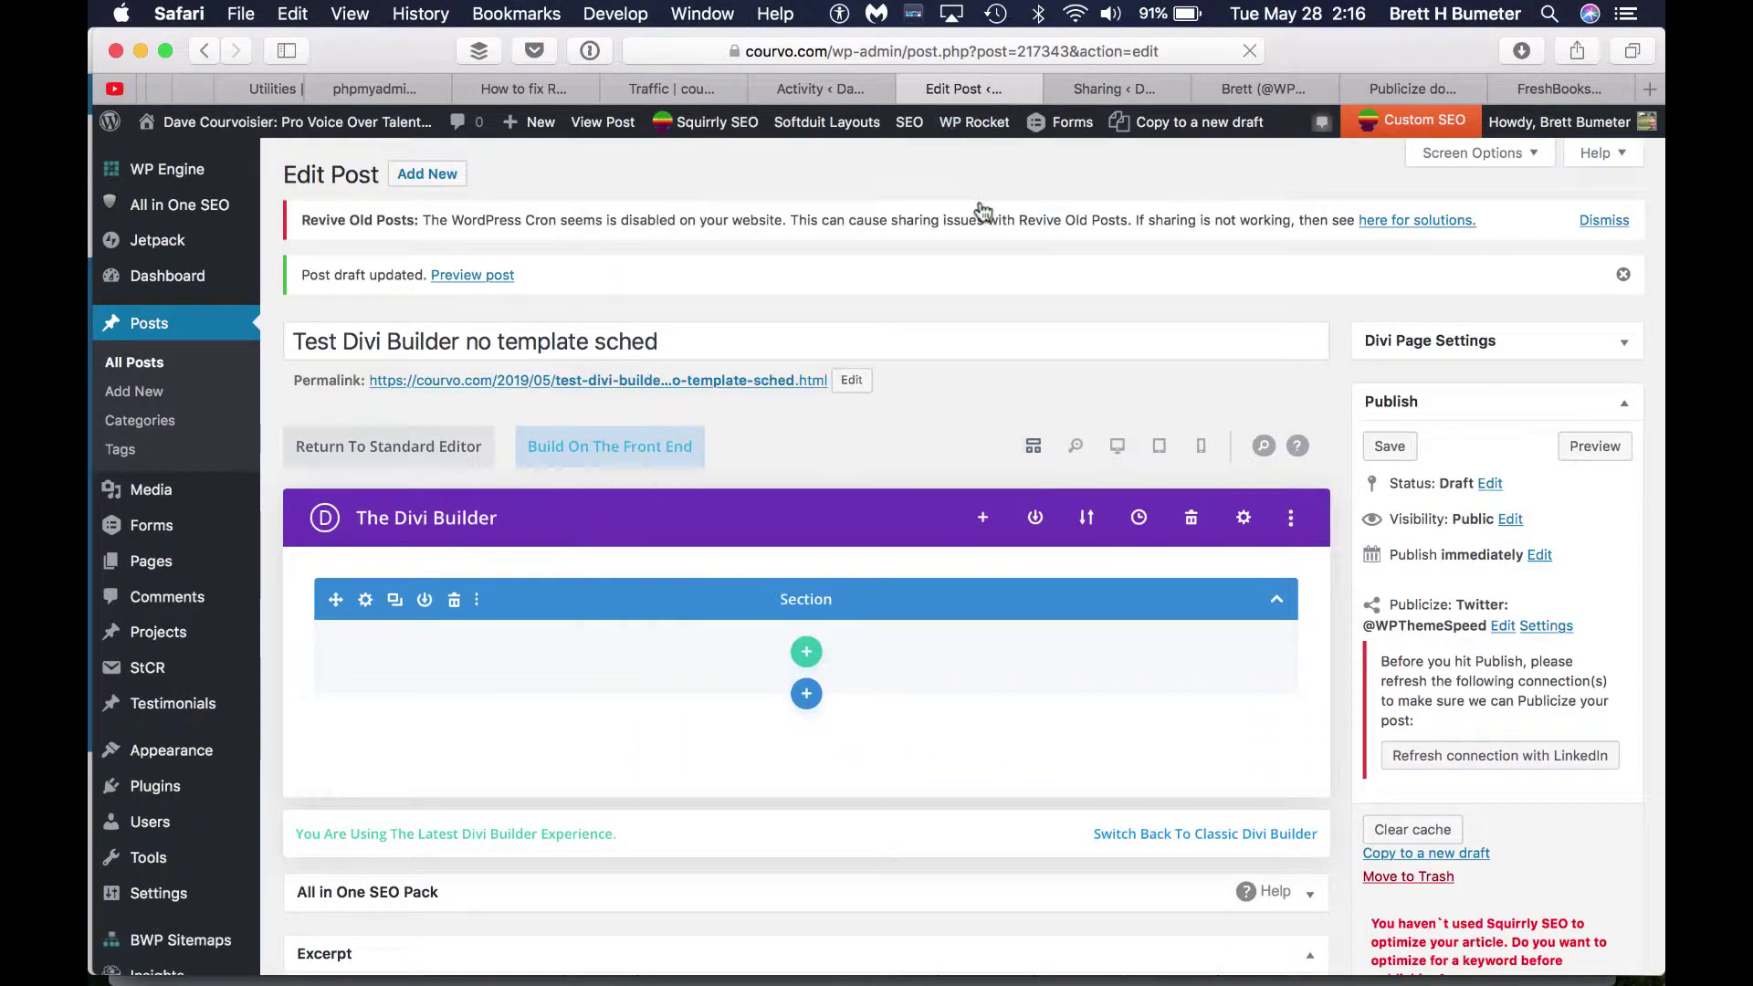
{"action": "left_click", "coordinate": [807, 652]}
{"action": "left_click", "coordinate": [692, 330]}
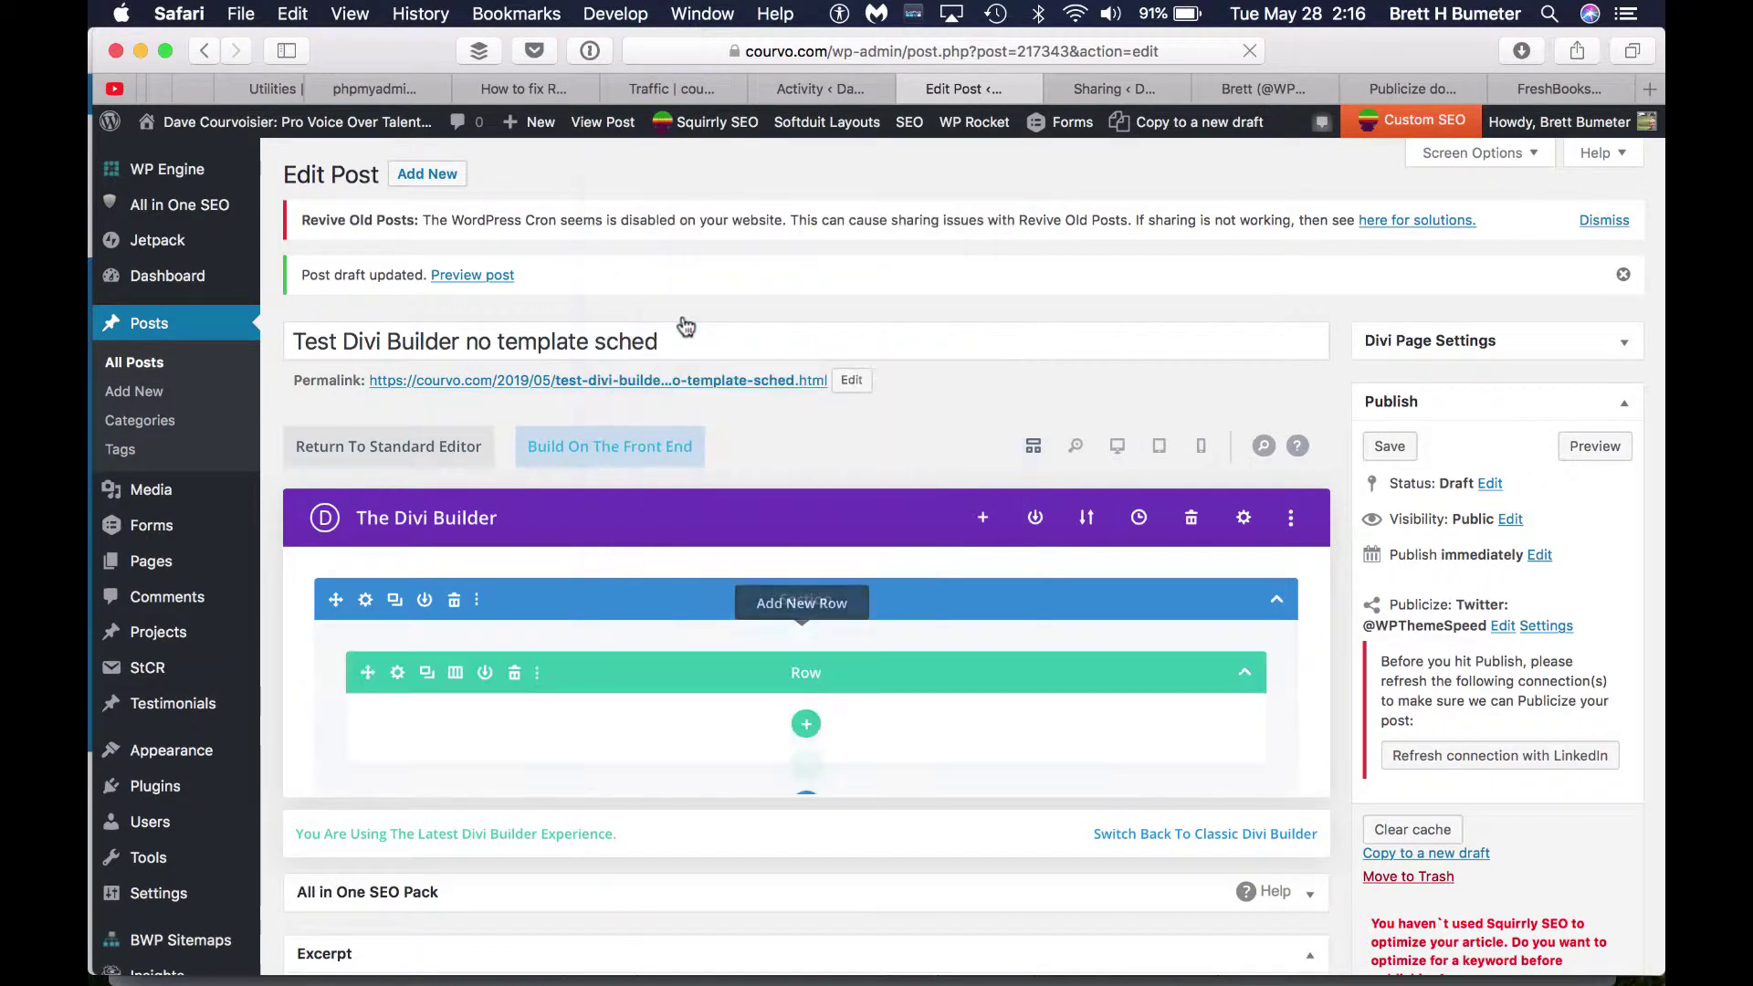
Add a Text module containing "sample text" to the new row and save it
{"action": "scroll", "coordinate": [753, 635], "scroll_direction": "down", "scroll_amount": 12}
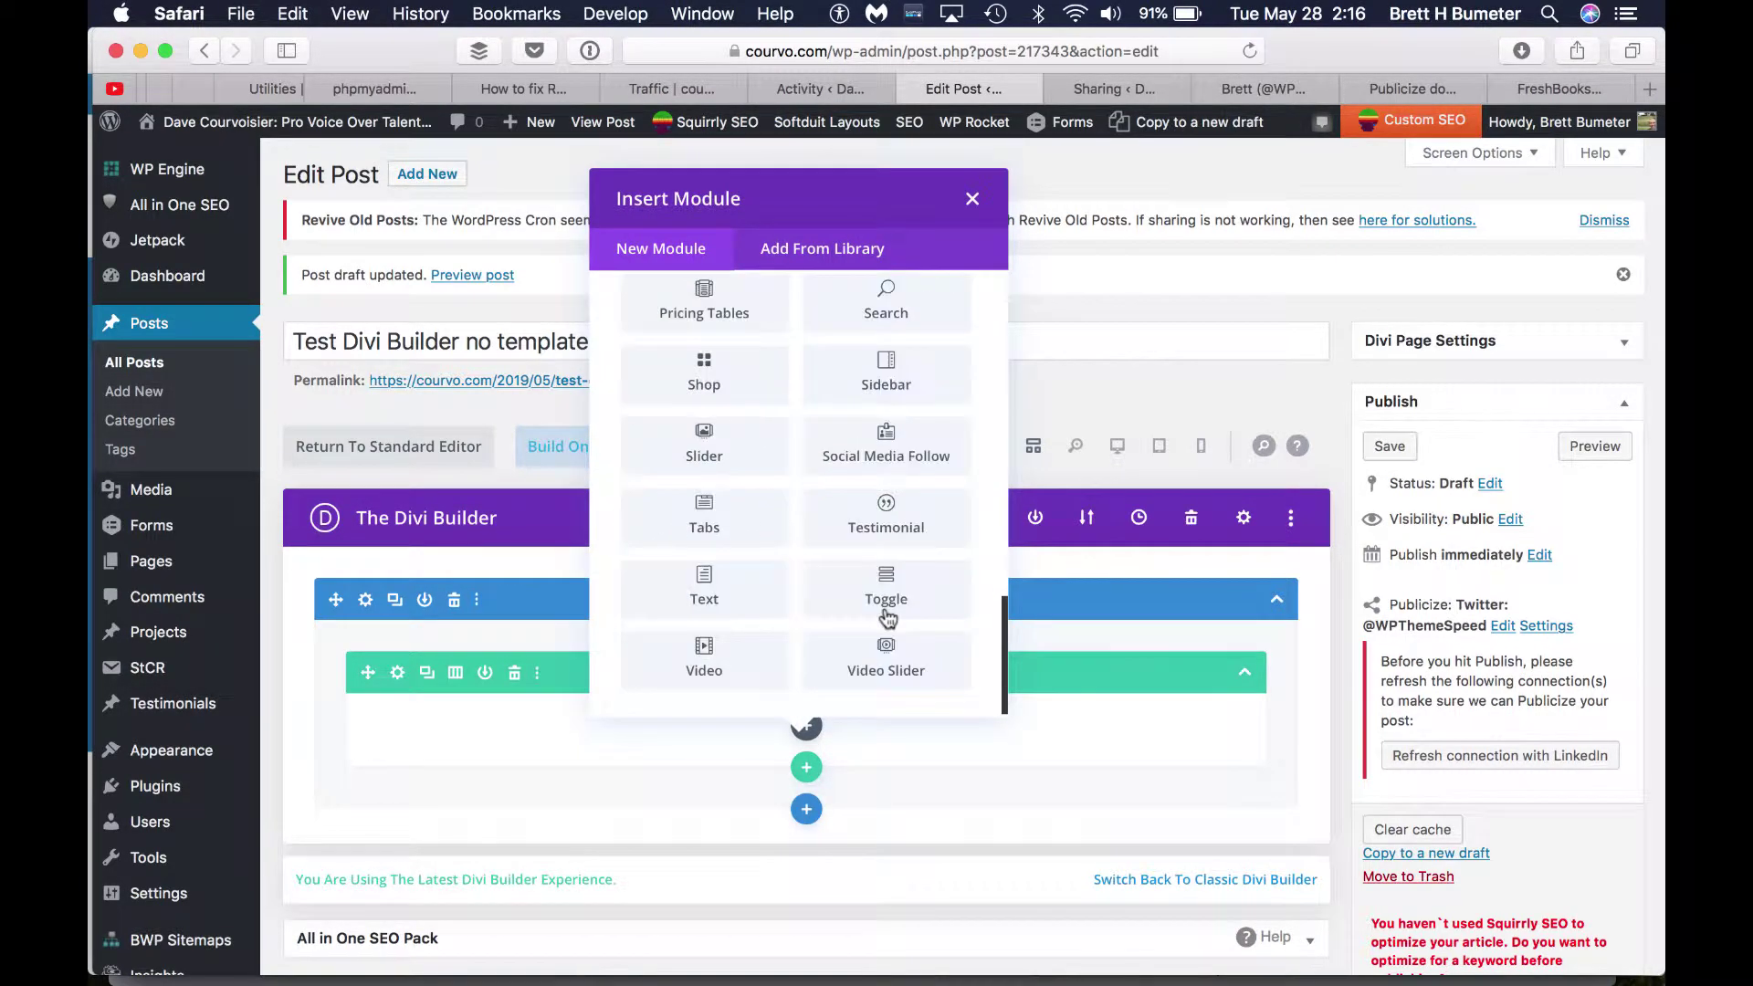
{"action": "left_click", "coordinate": [694, 606]}
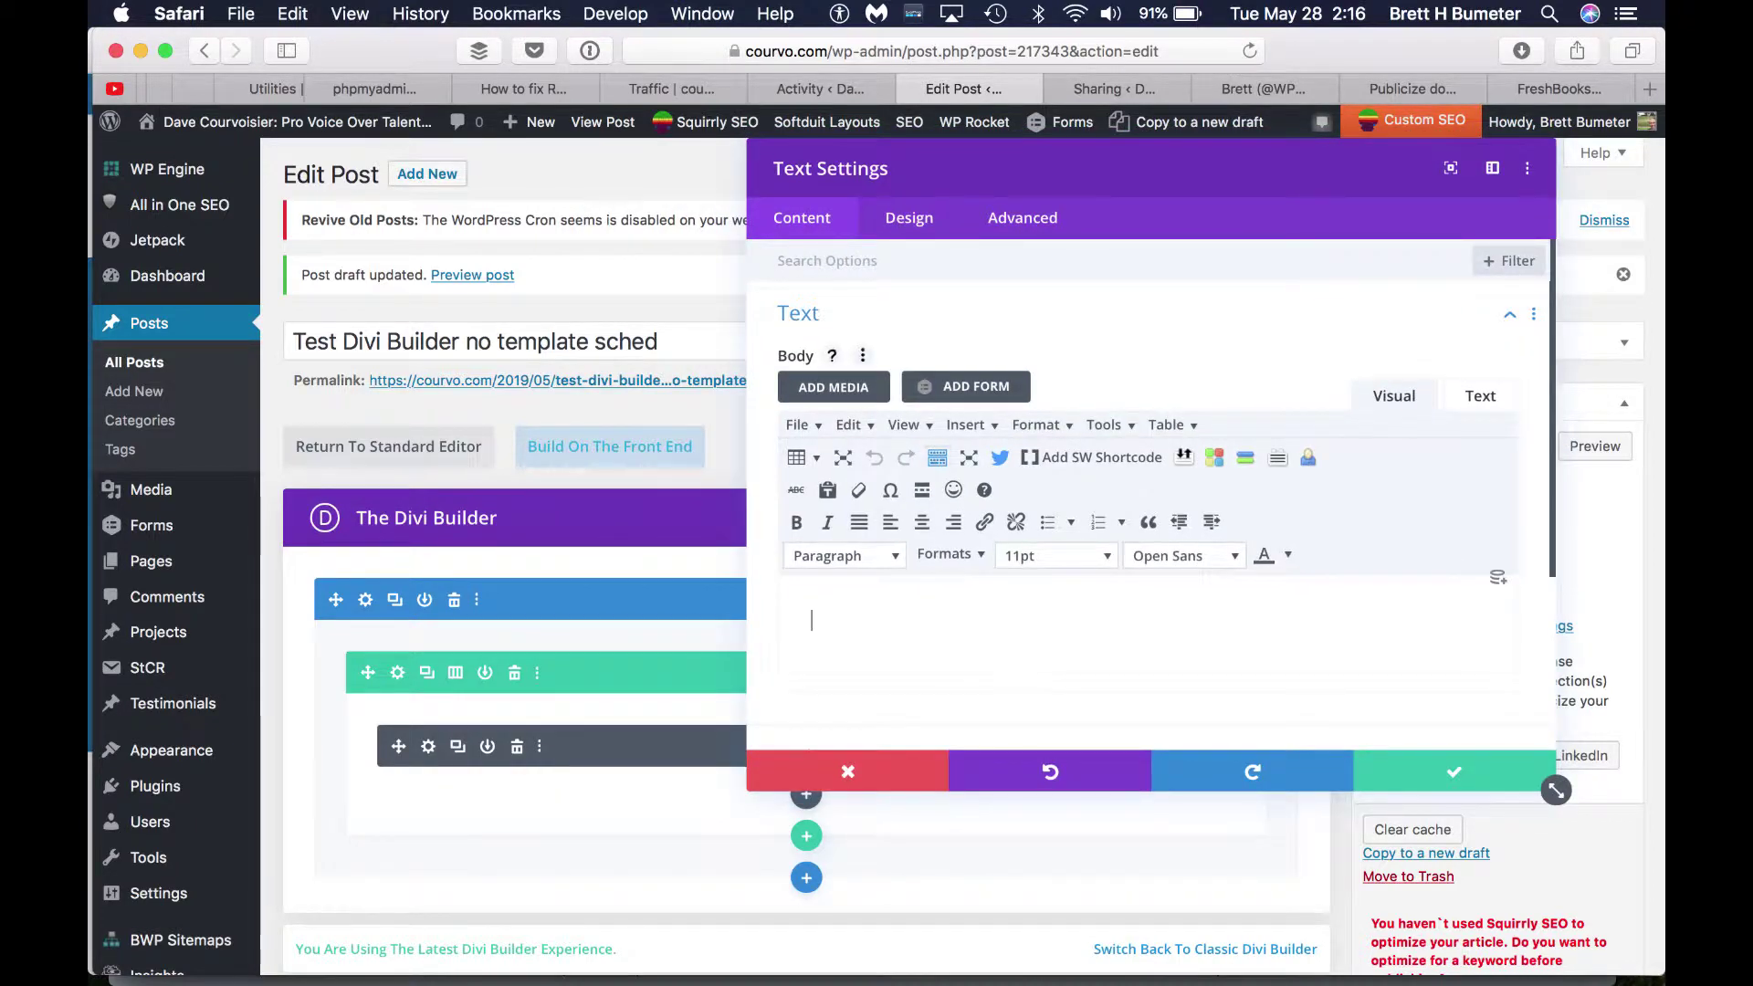
{"action": "type", "text": "sample text"}
{"action": "left_click", "coordinate": [1465, 772]}
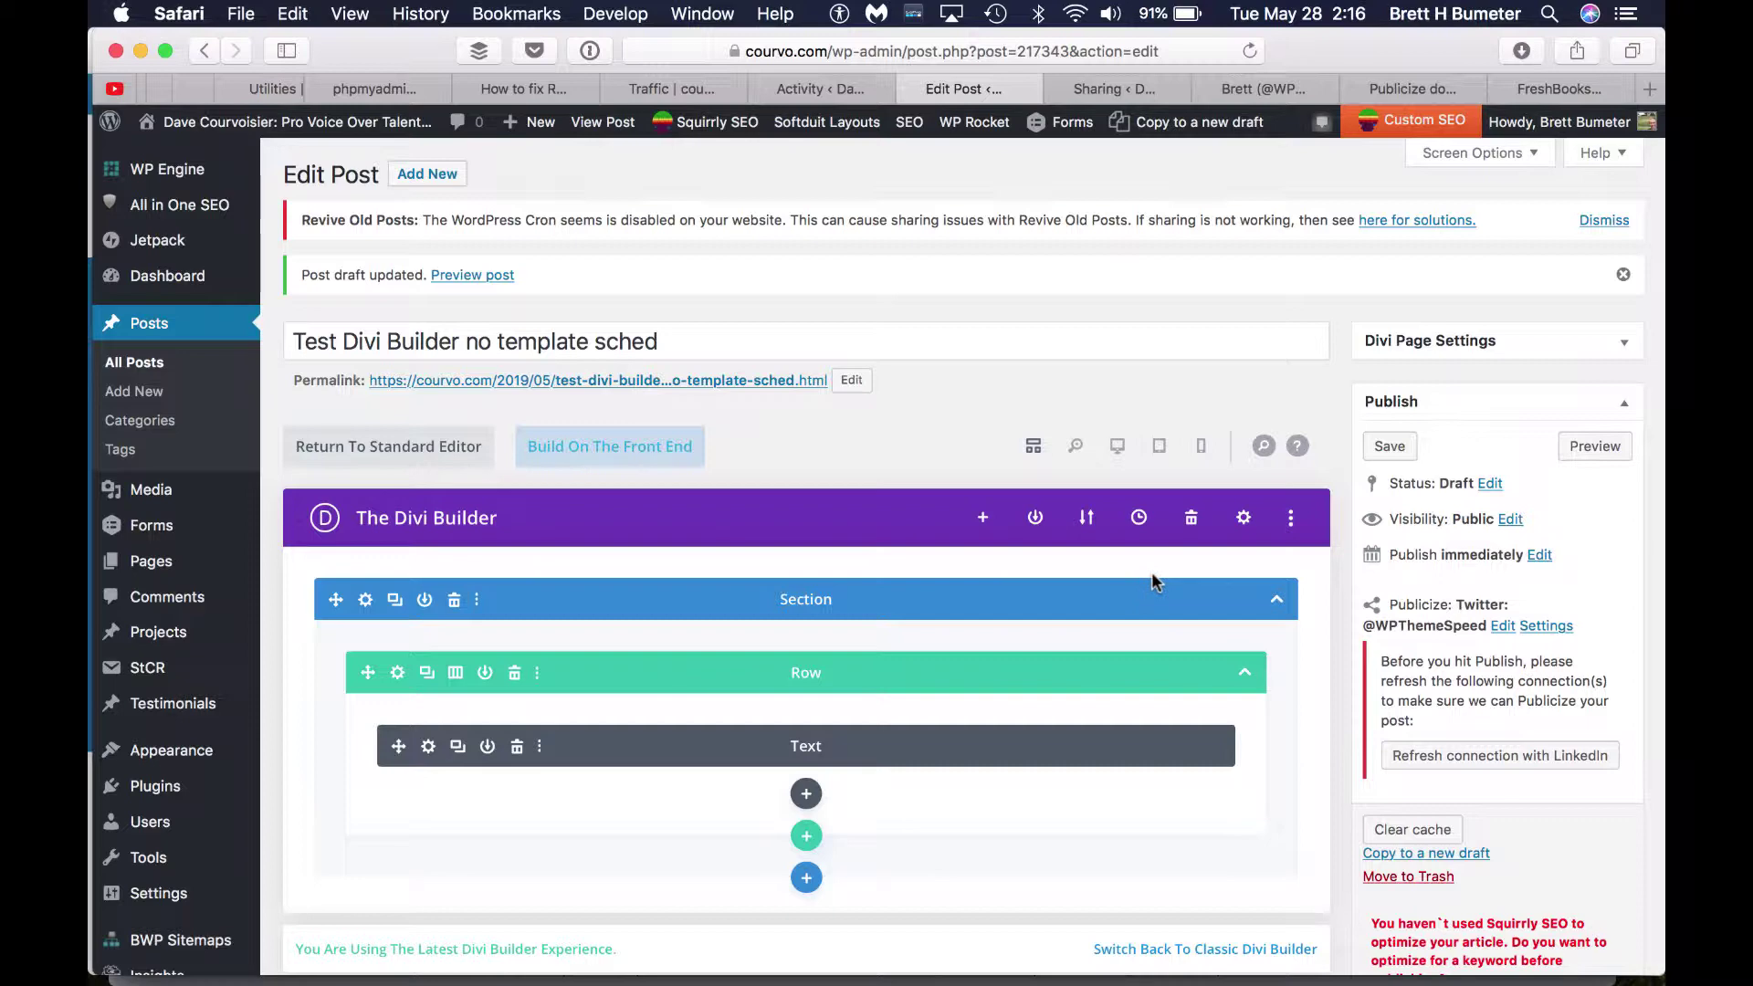
Schedule the post for May 28, 2019 at 11:18
{"action": "scroll", "coordinate": [1152, 581], "scroll_direction": "down", "scroll_amount": 5}
{"action": "scroll", "coordinate": [1152, 581], "scroll_direction": "up", "scroll_amount": 2}
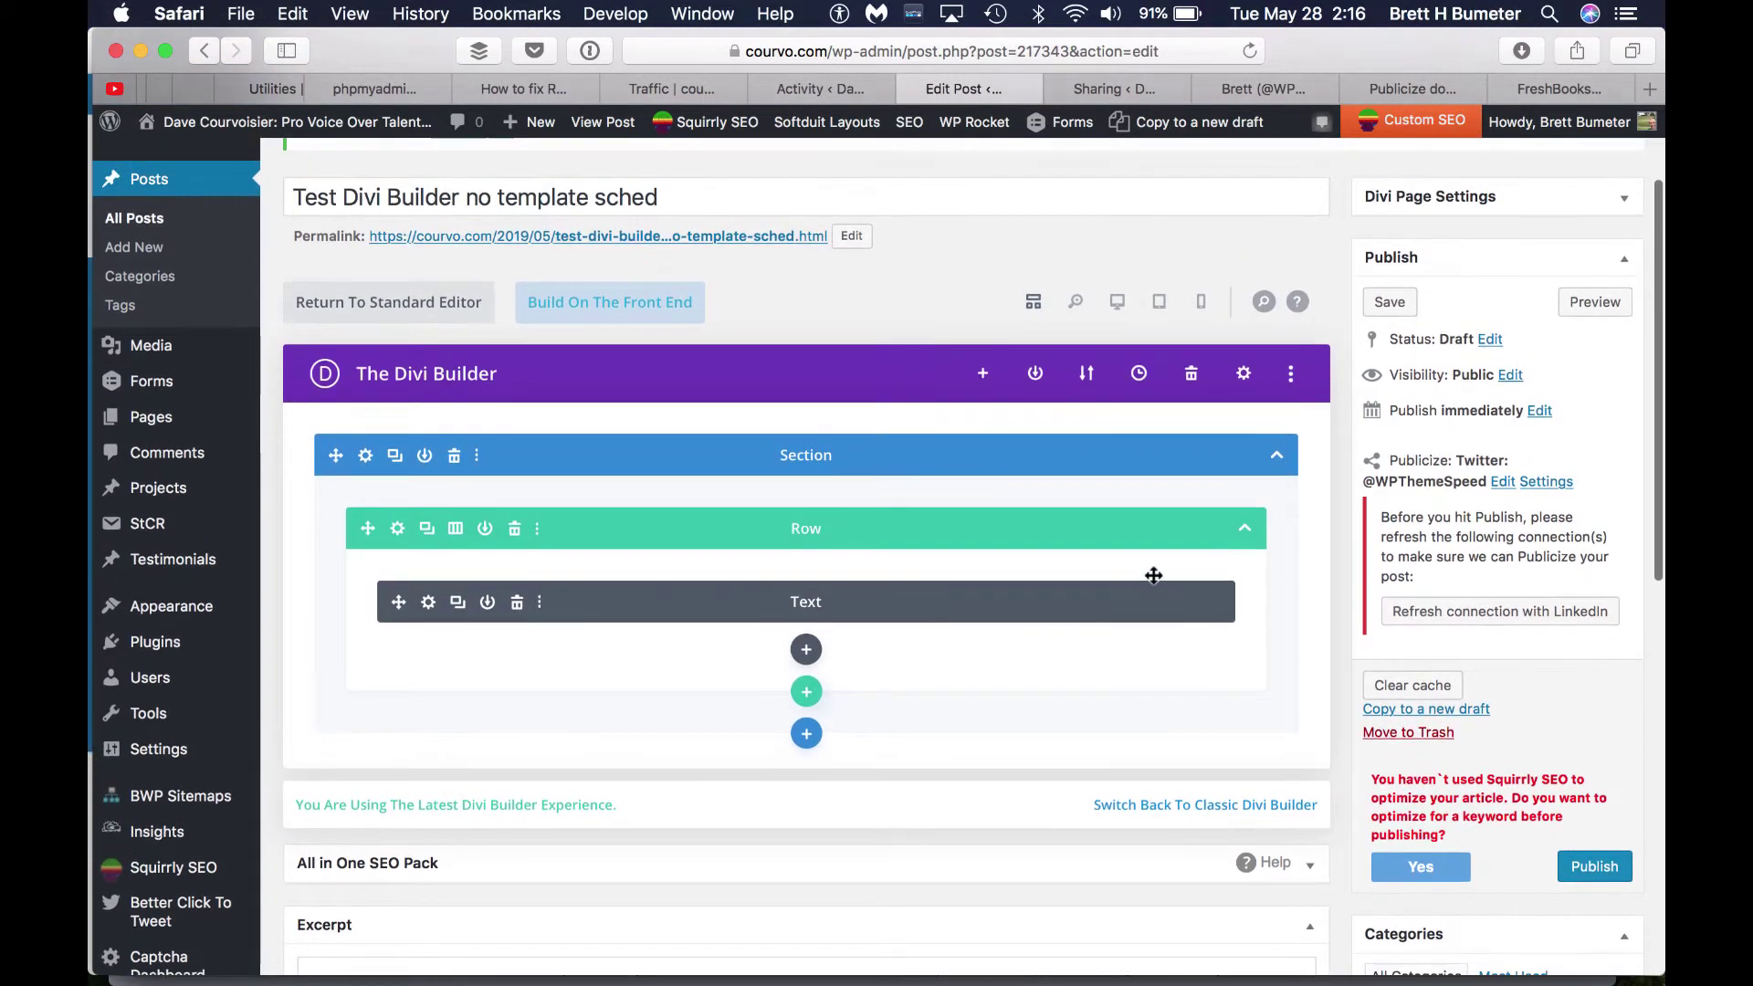
{"action": "scroll", "coordinate": [1152, 575], "scroll_direction": "up", "scroll_amount": 3}
{"action": "left_click", "coordinate": [1541, 551]}
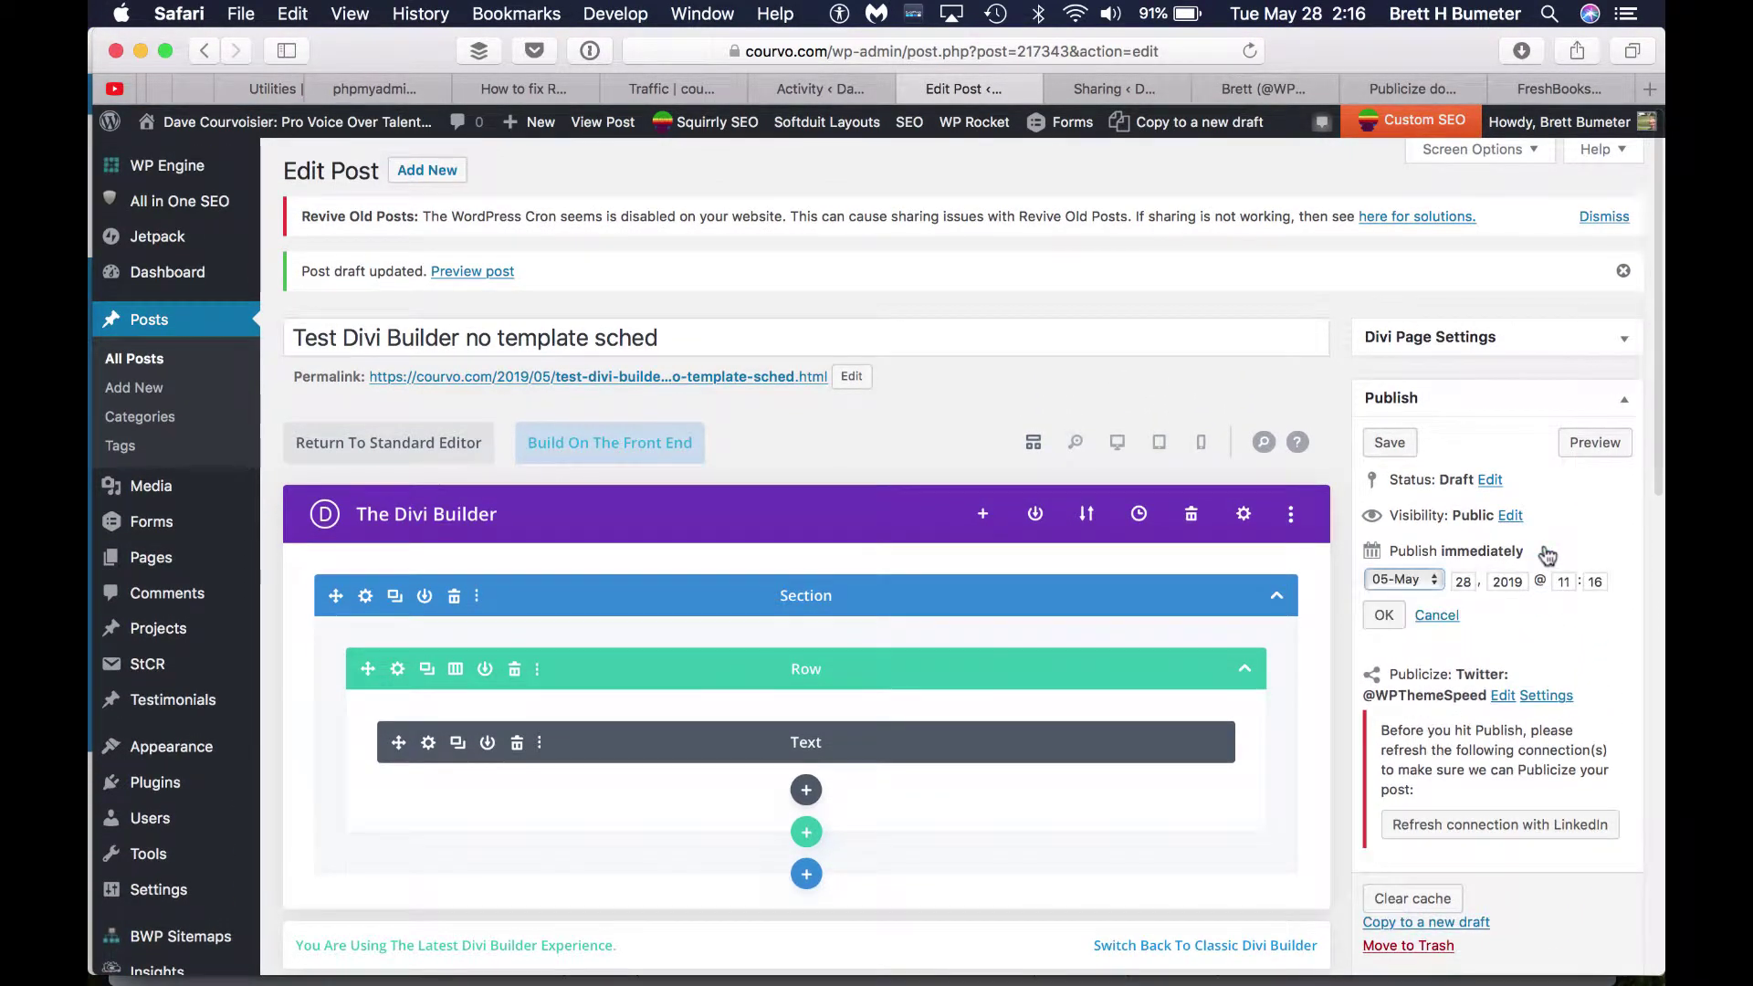
{"action": "left_click", "coordinate": [1601, 581]}
{"action": "key", "text": "BackSpace"}
{"action": "type", "text": "8"}
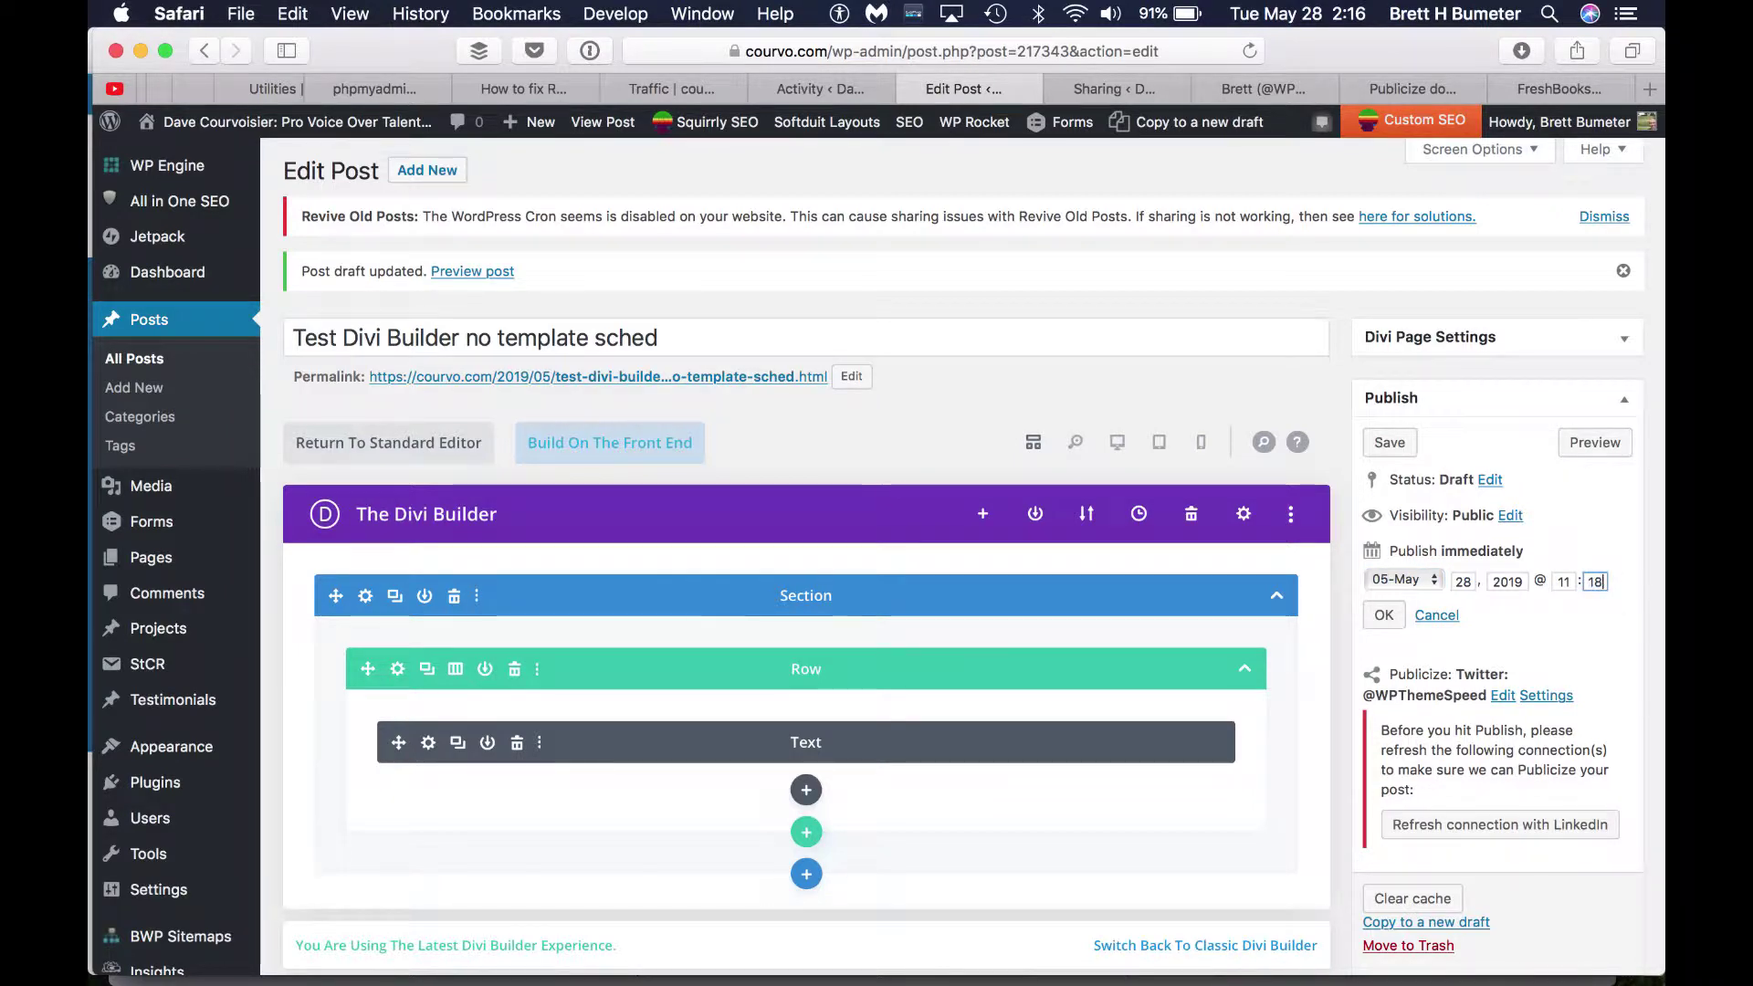
{"action": "left_click", "coordinate": [1384, 615]}
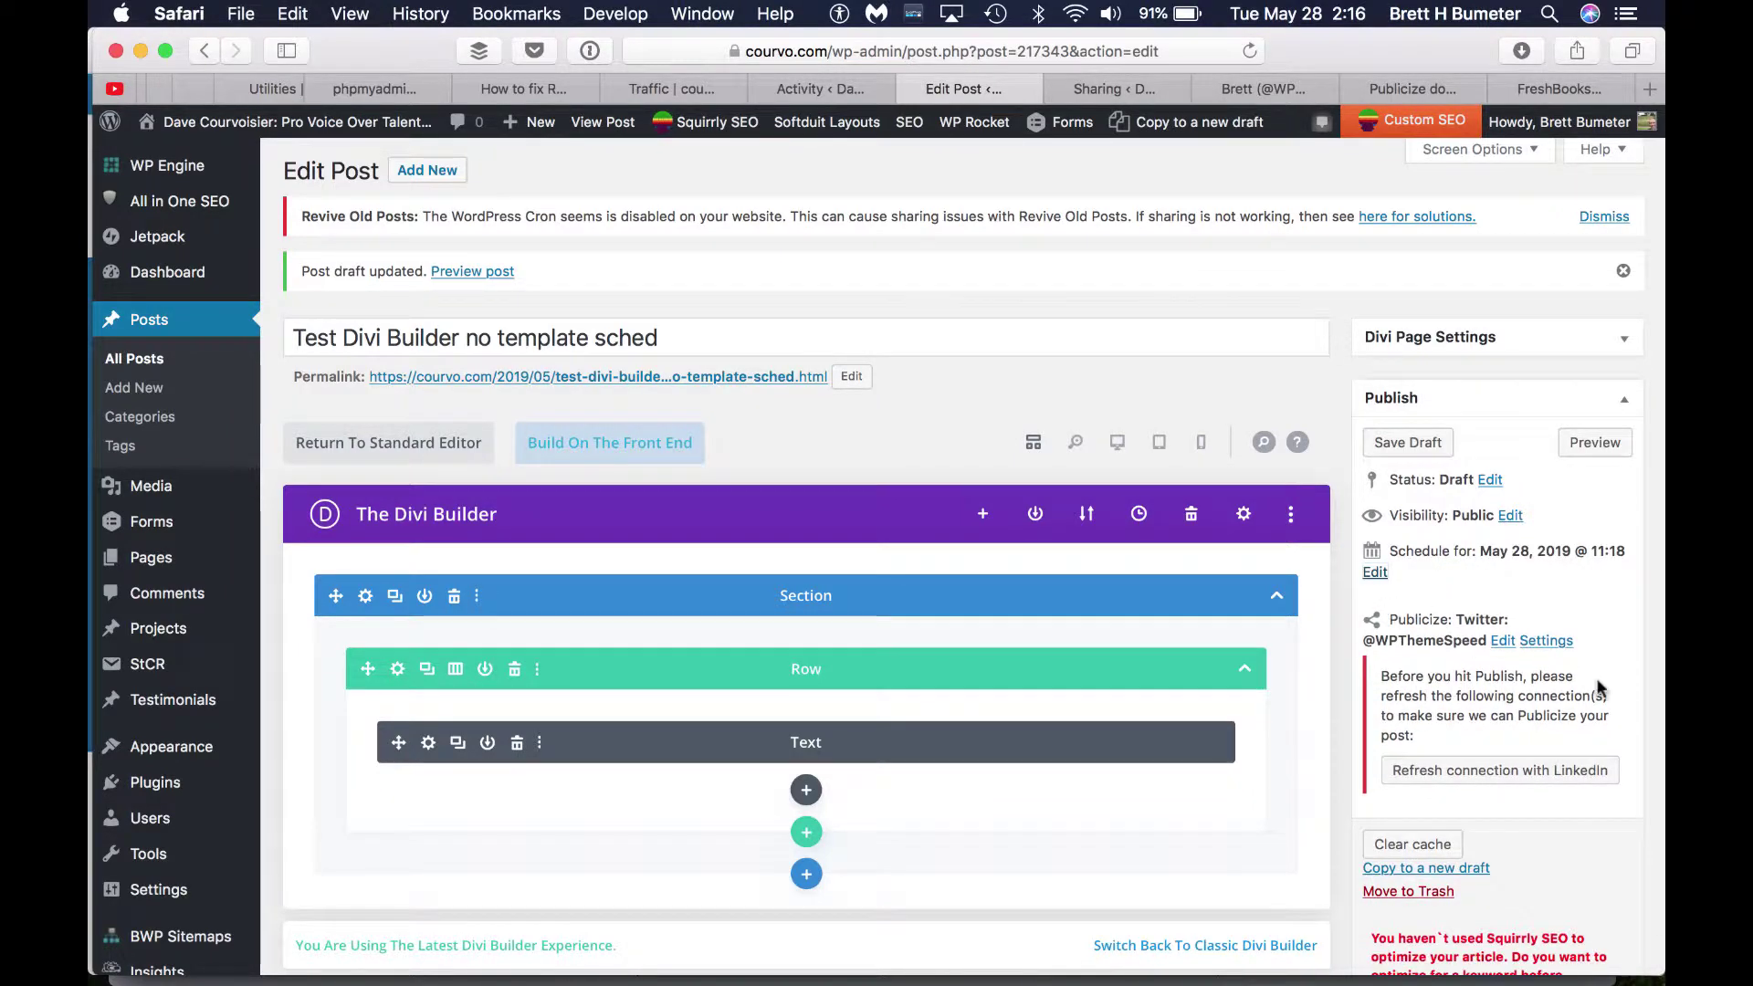
{"action": "scroll", "coordinate": [1599, 691], "scroll_direction": "down", "scroll_amount": 5}
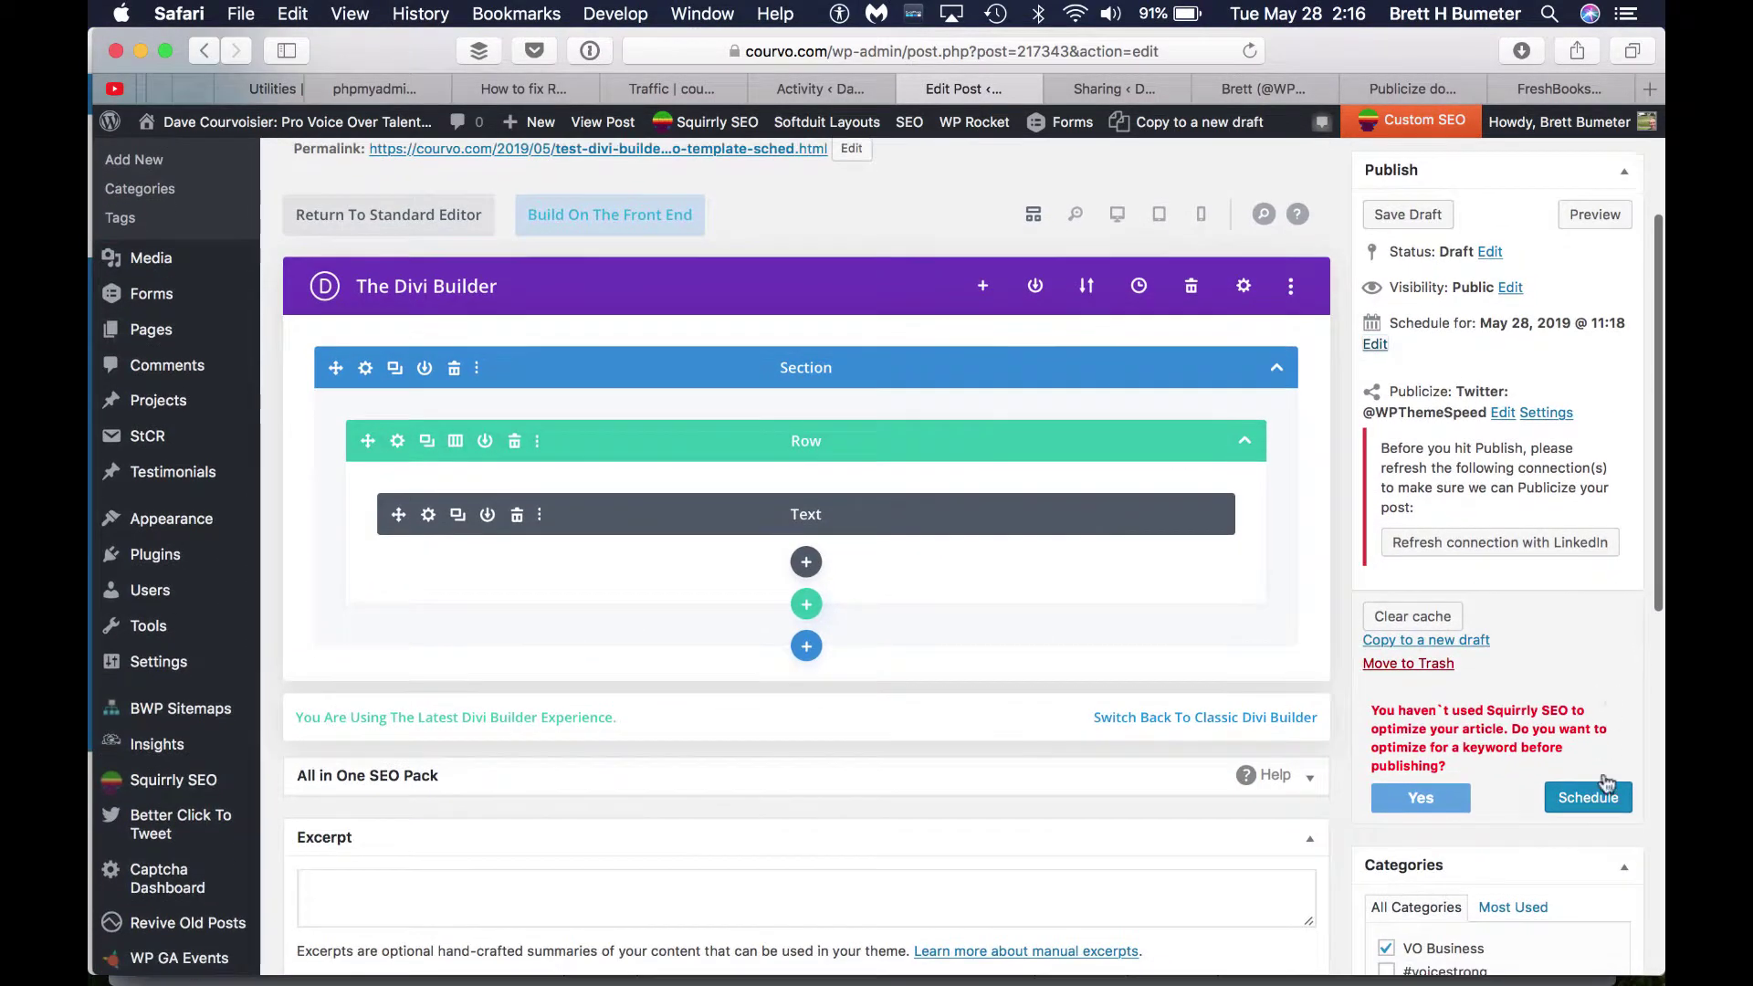
{"action": "left_click", "coordinate": [1588, 799]}
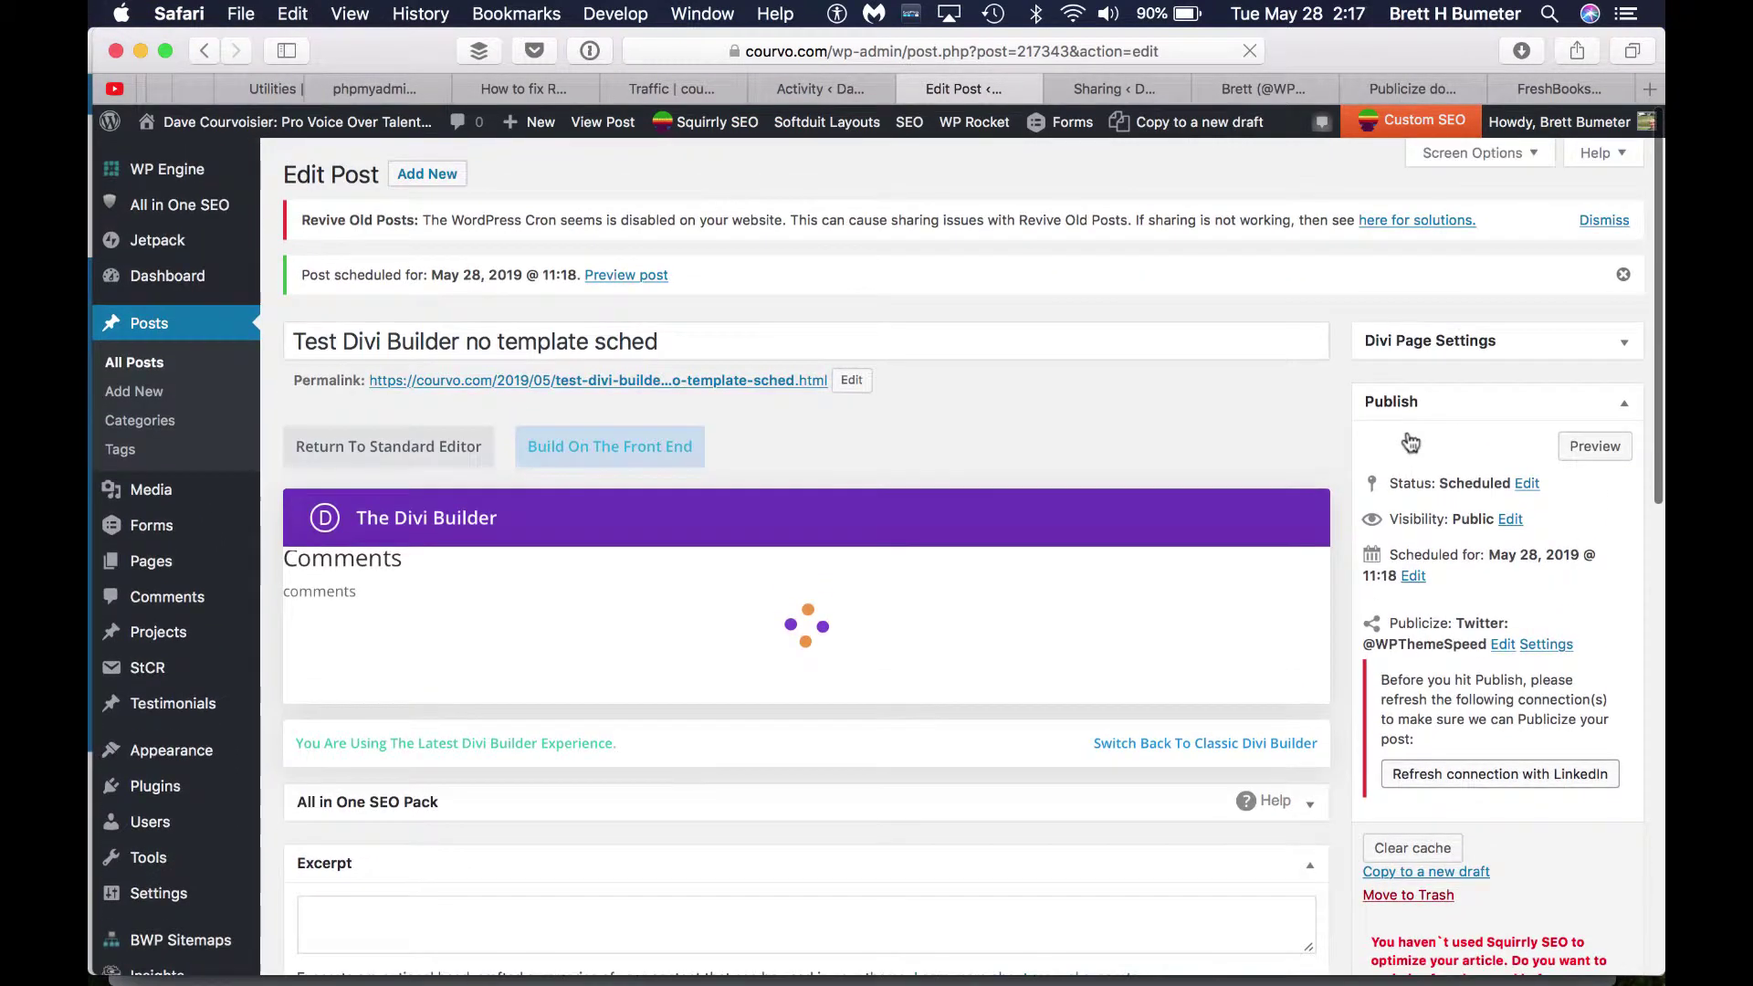
Reload the WPThemeSpeed Twitter profile and compare its newest tweet with the post's publishing status in WordPress
{"action": "left_click", "coordinate": [1262, 95]}
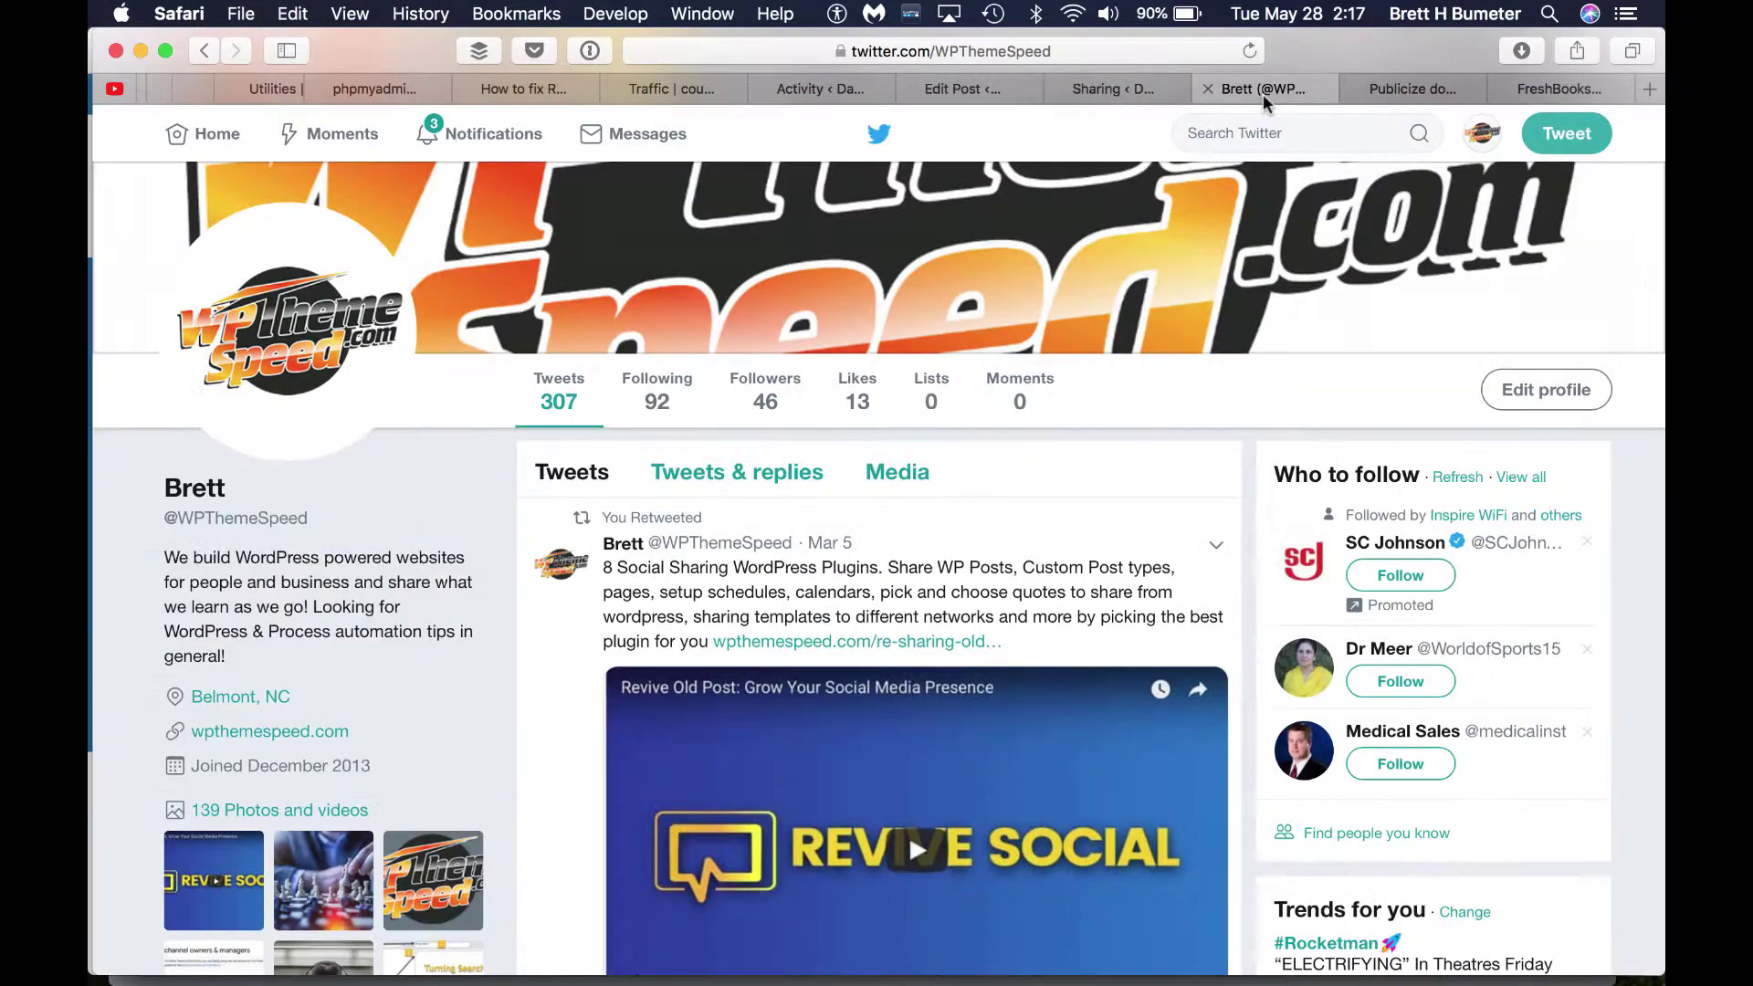
{"action": "left_click", "coordinate": [1250, 51]}
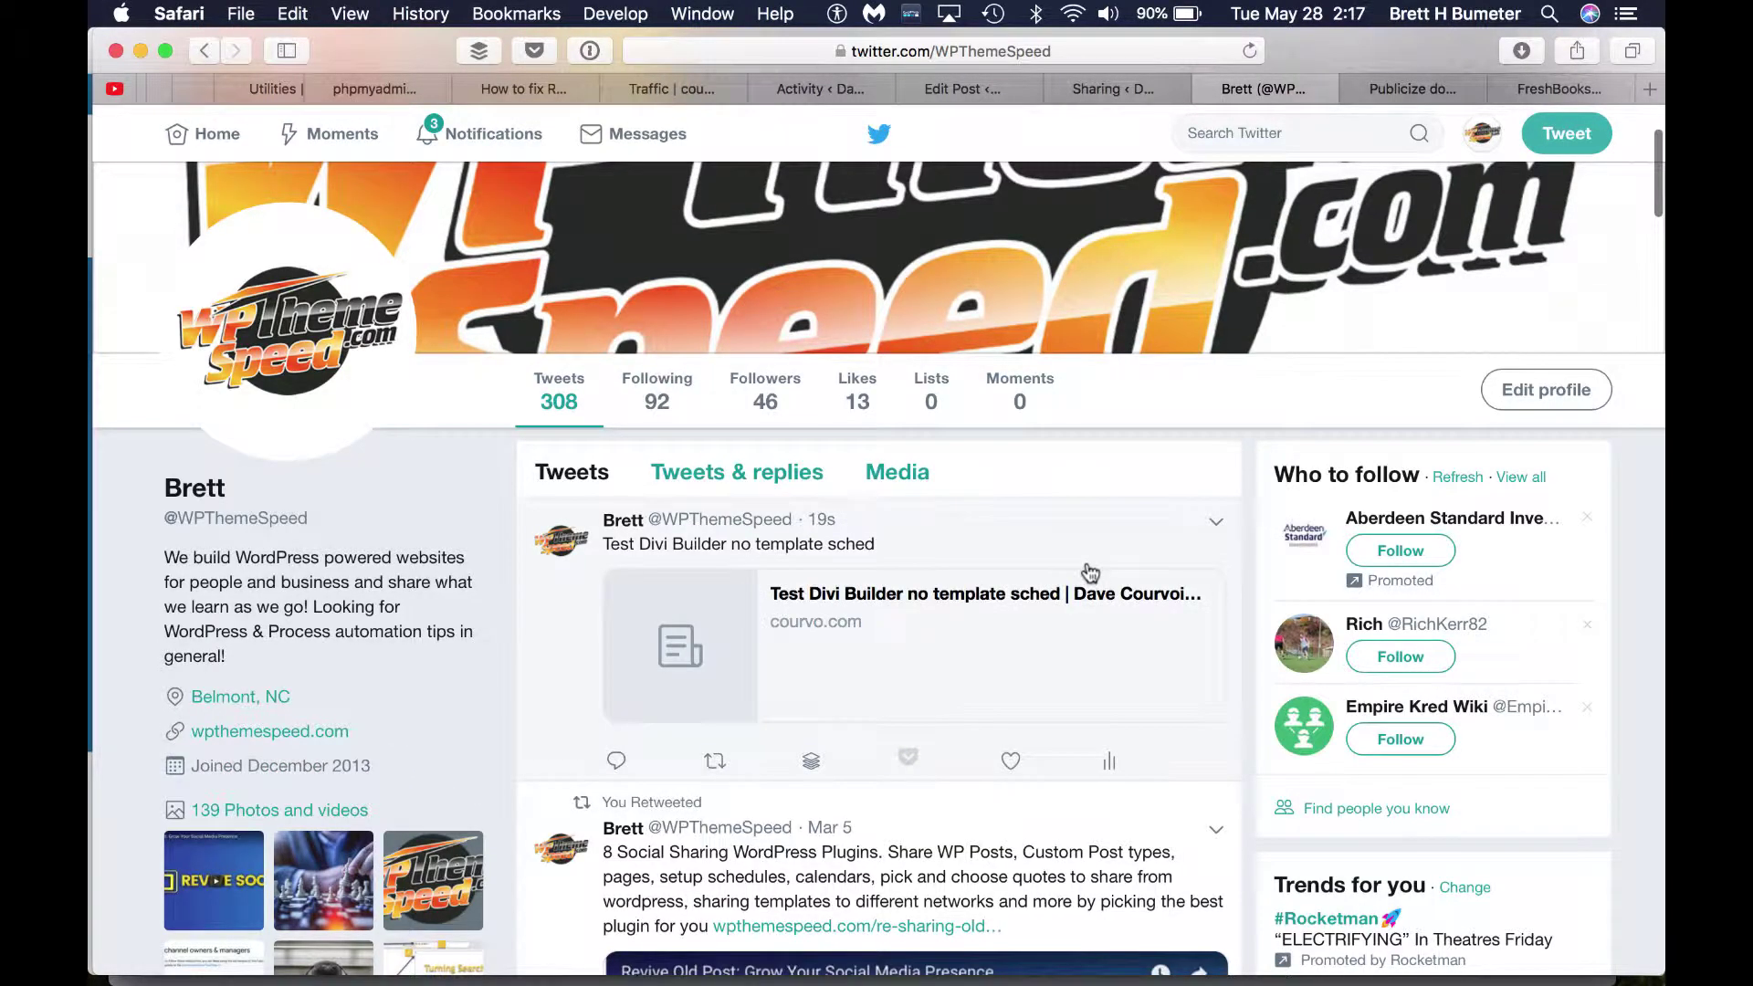
{"action": "left_click", "coordinate": [979, 90]}
{"action": "scroll", "coordinate": [1537, 718], "scroll_direction": "down", "scroll_amount": 5}
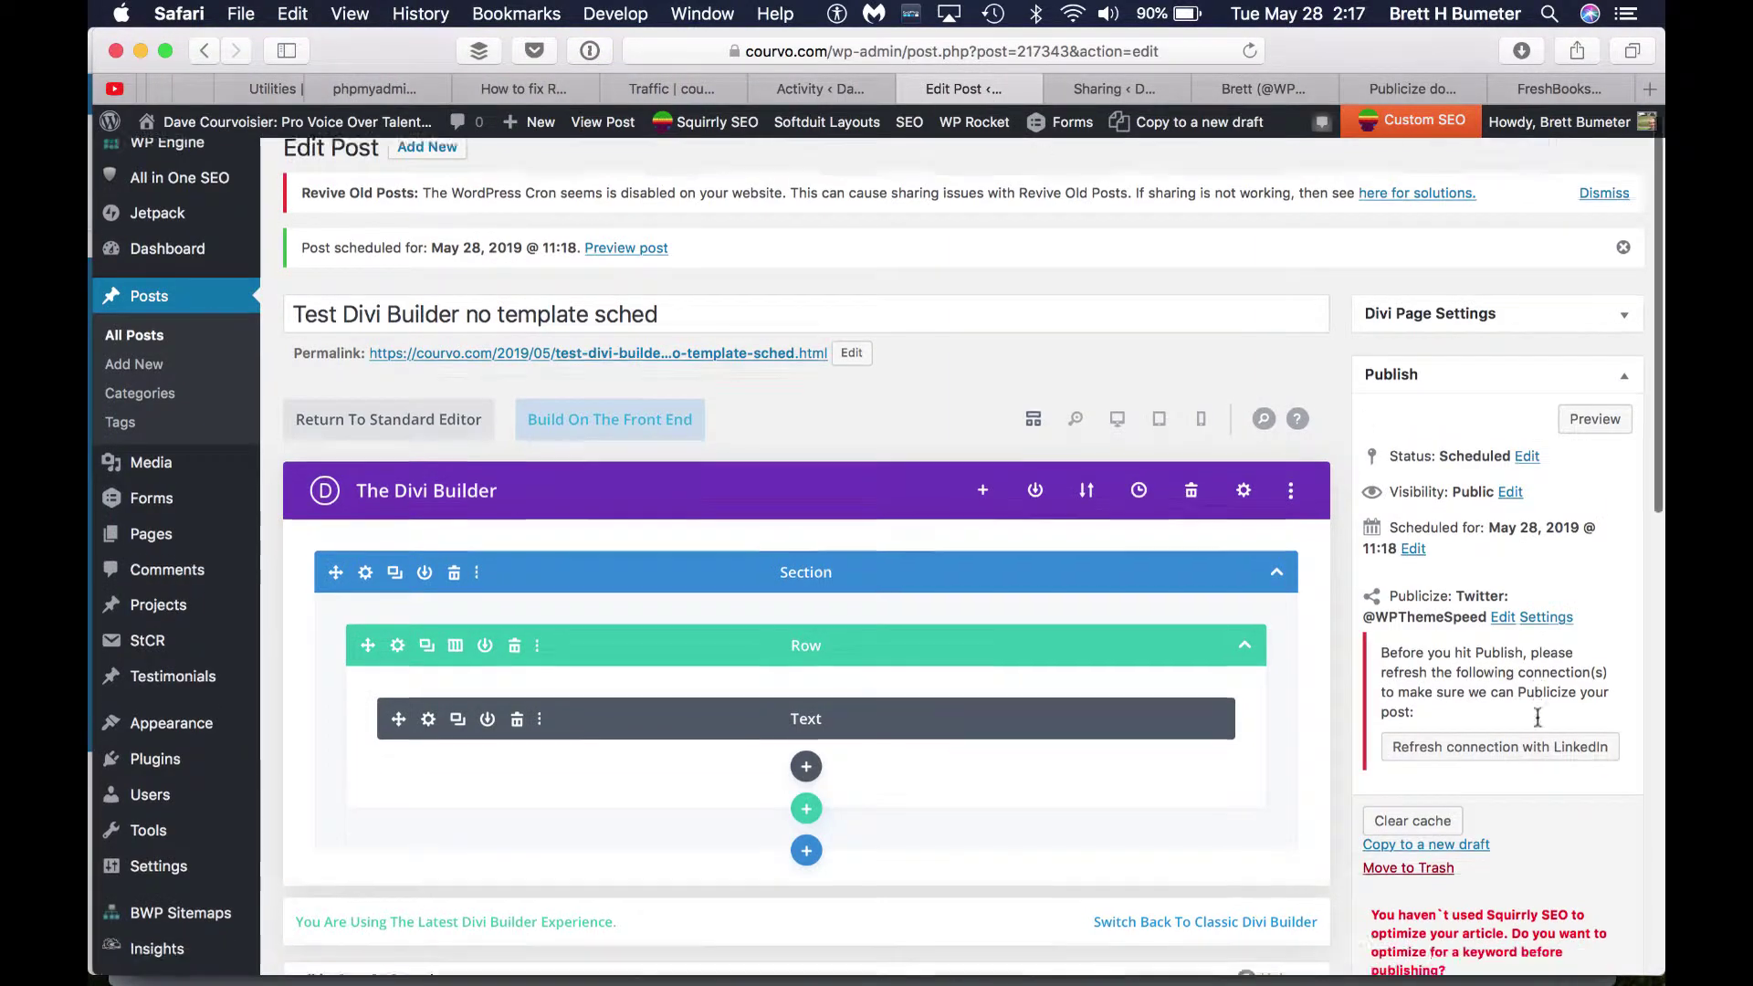
{"action": "scroll", "coordinate": [1537, 719], "scroll_direction": "up", "scroll_amount": 3}
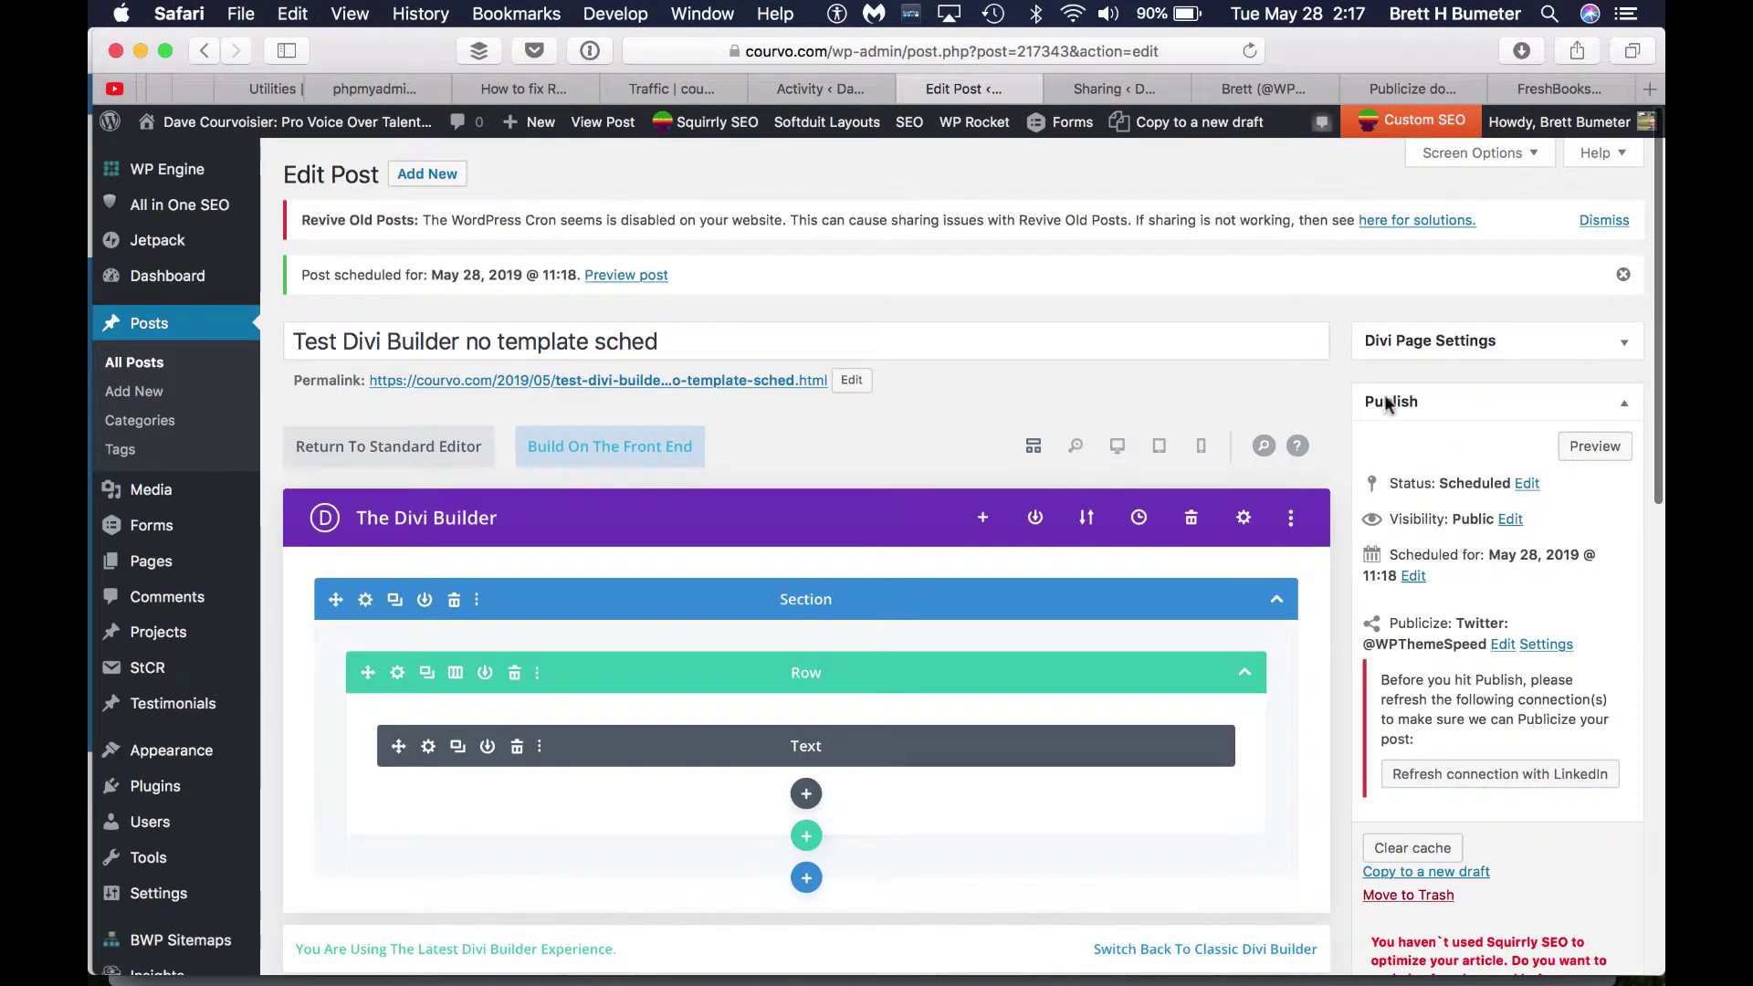
{"action": "left_click", "coordinate": [1251, 99]}
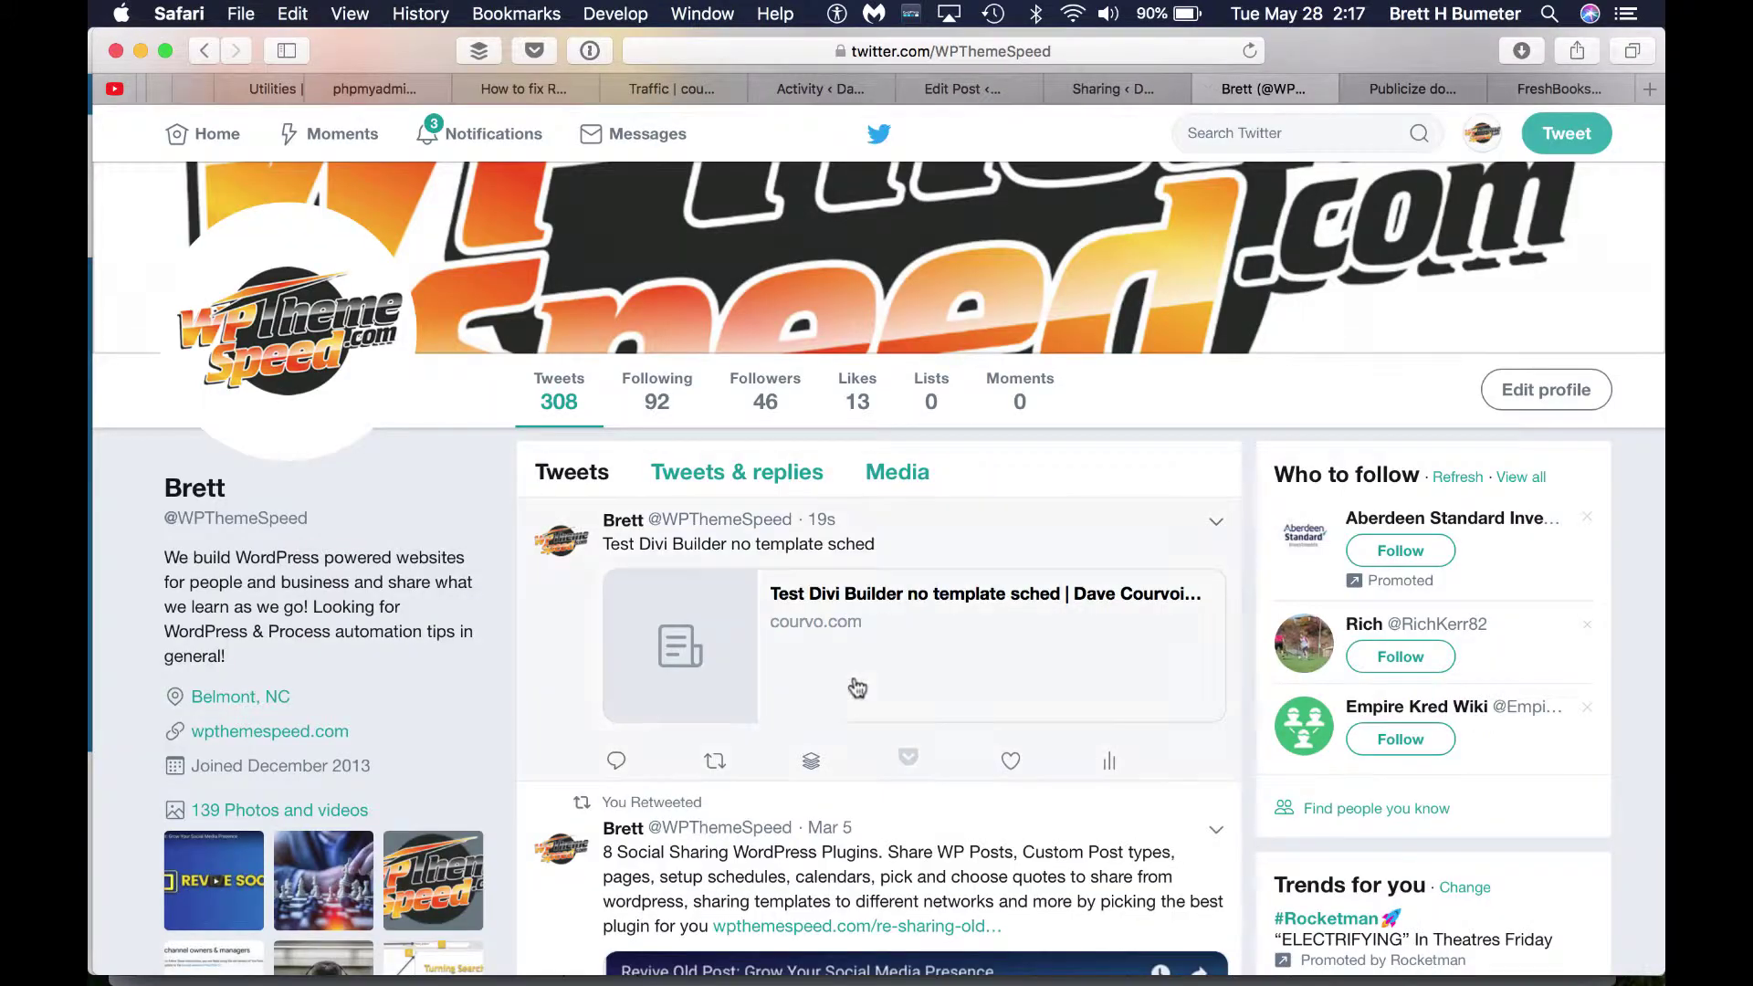
Copy the link from the newest tweet, load it in a private browser window, and close that window
{"action": "right_click", "coordinate": [821, 617]}
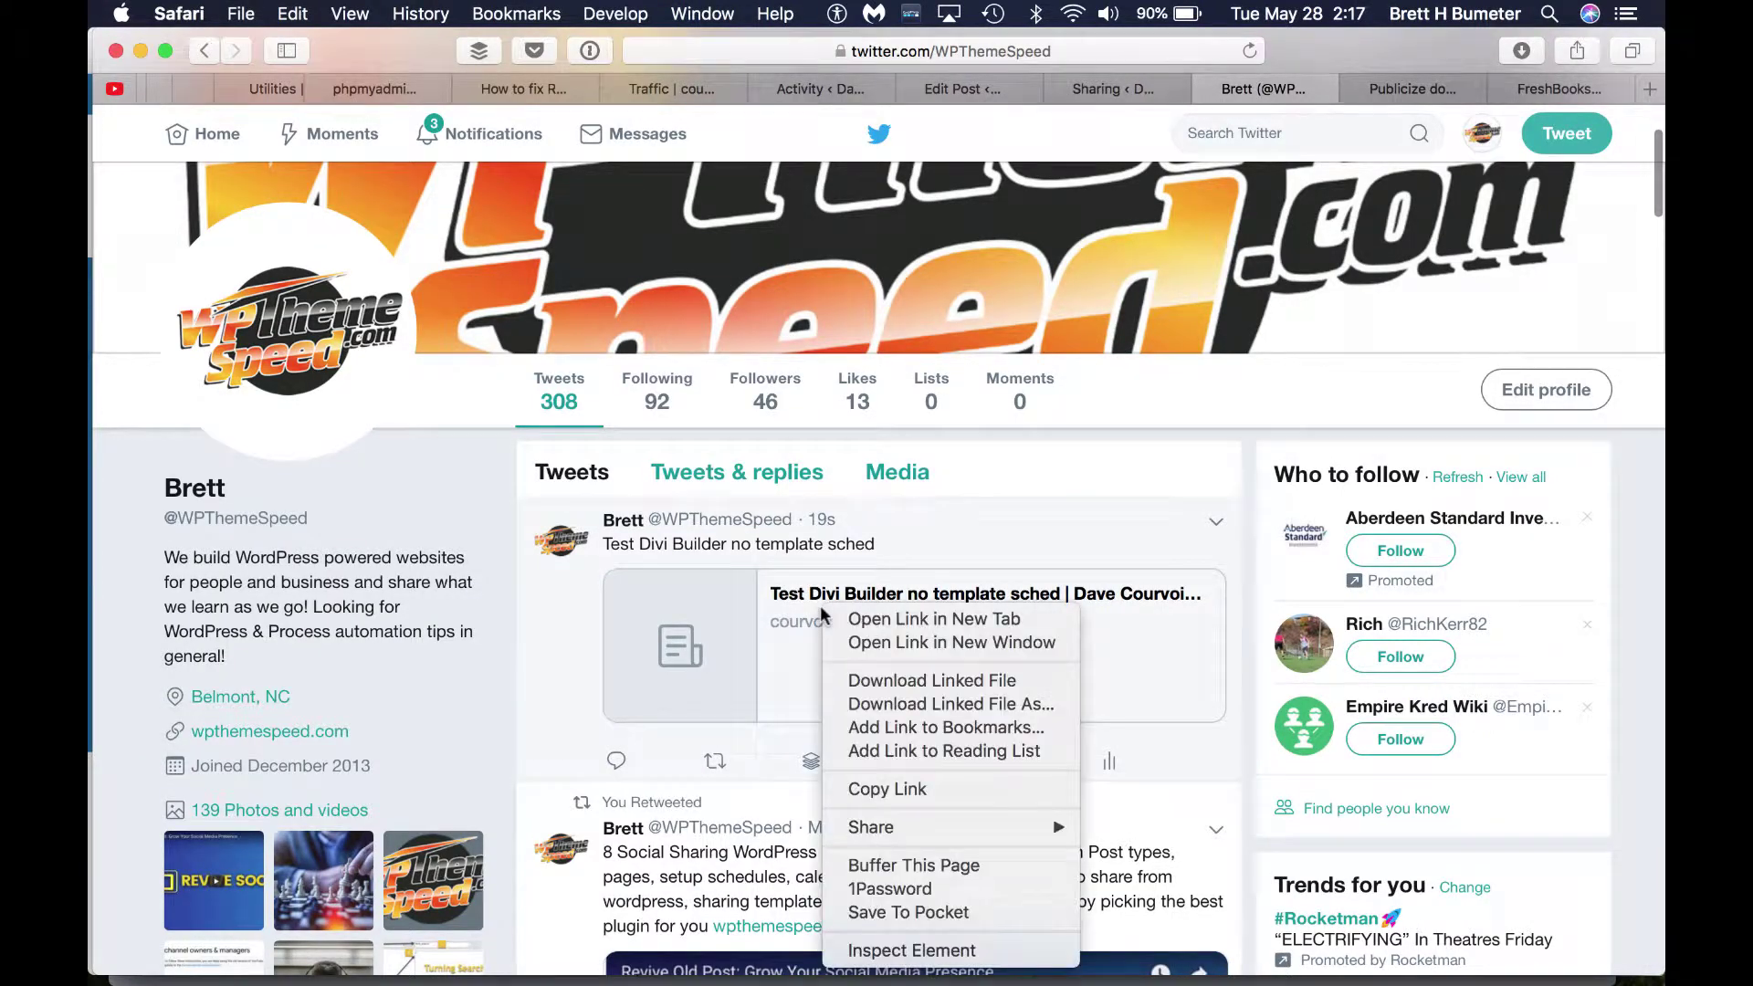
{"action": "left_click", "coordinate": [888, 786]}
{"action": "left_click", "coordinate": [241, 14]}
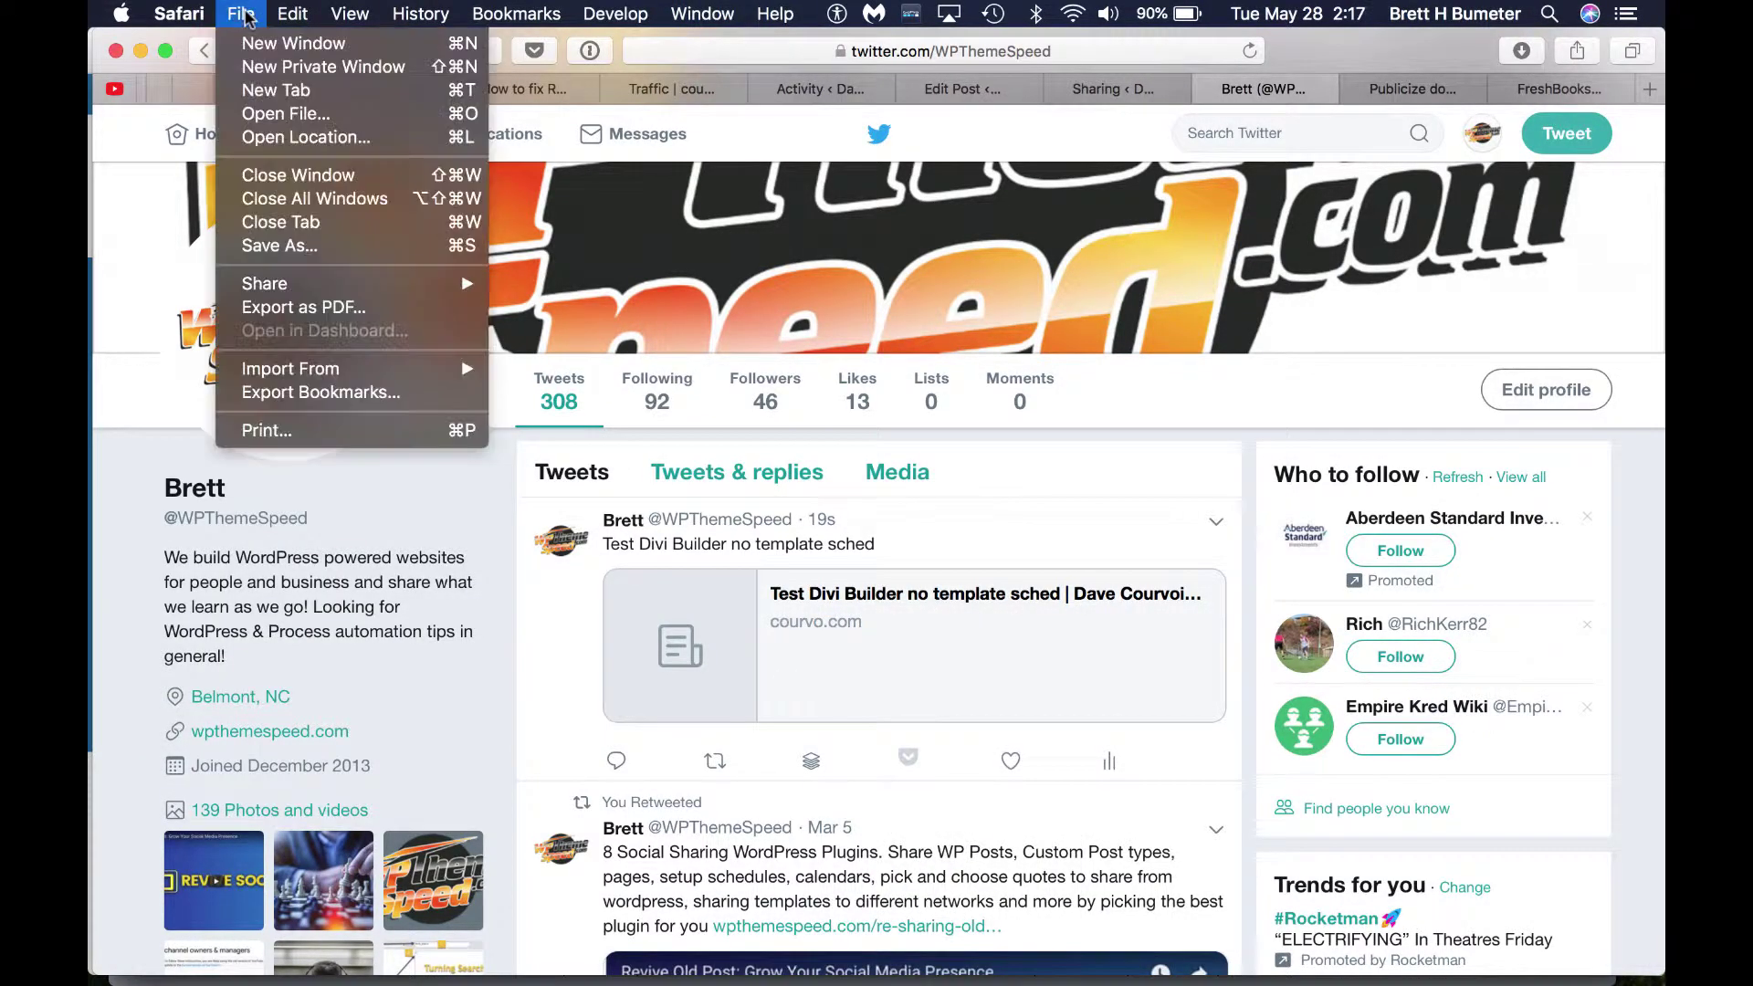
{"action": "left_click", "coordinate": [292, 67]}
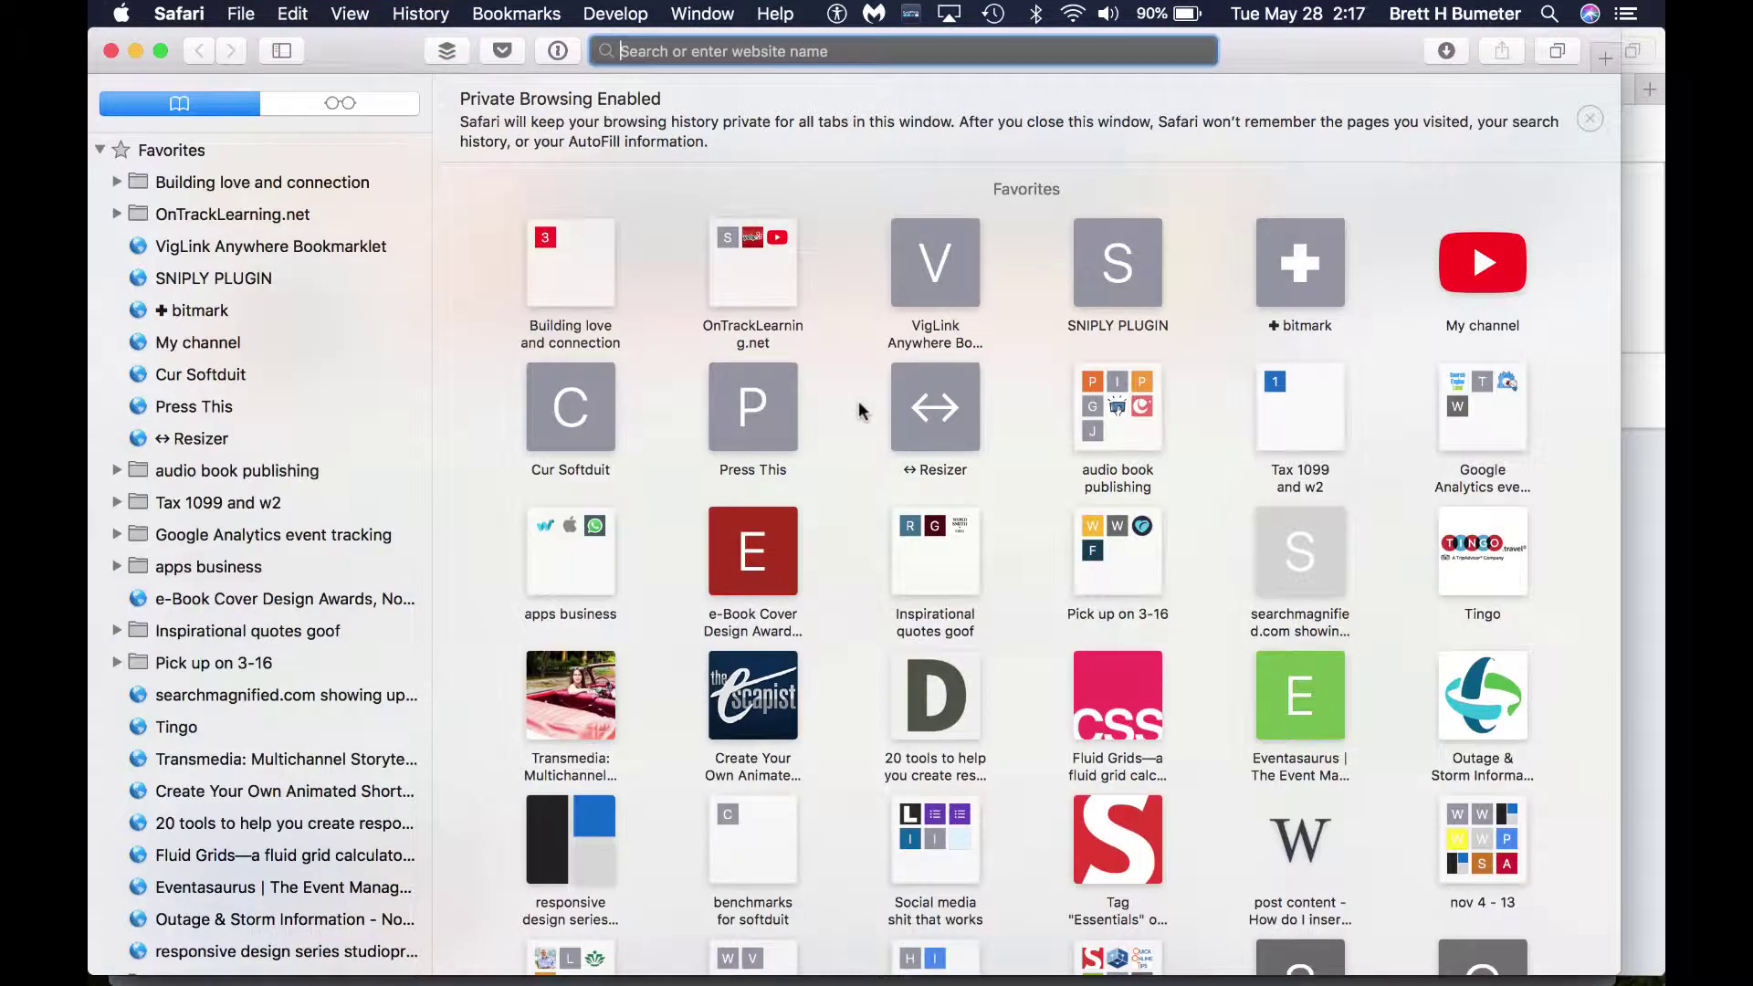
{"action": "key", "text": "super+v"}
{"action": "key", "text": "Return"}
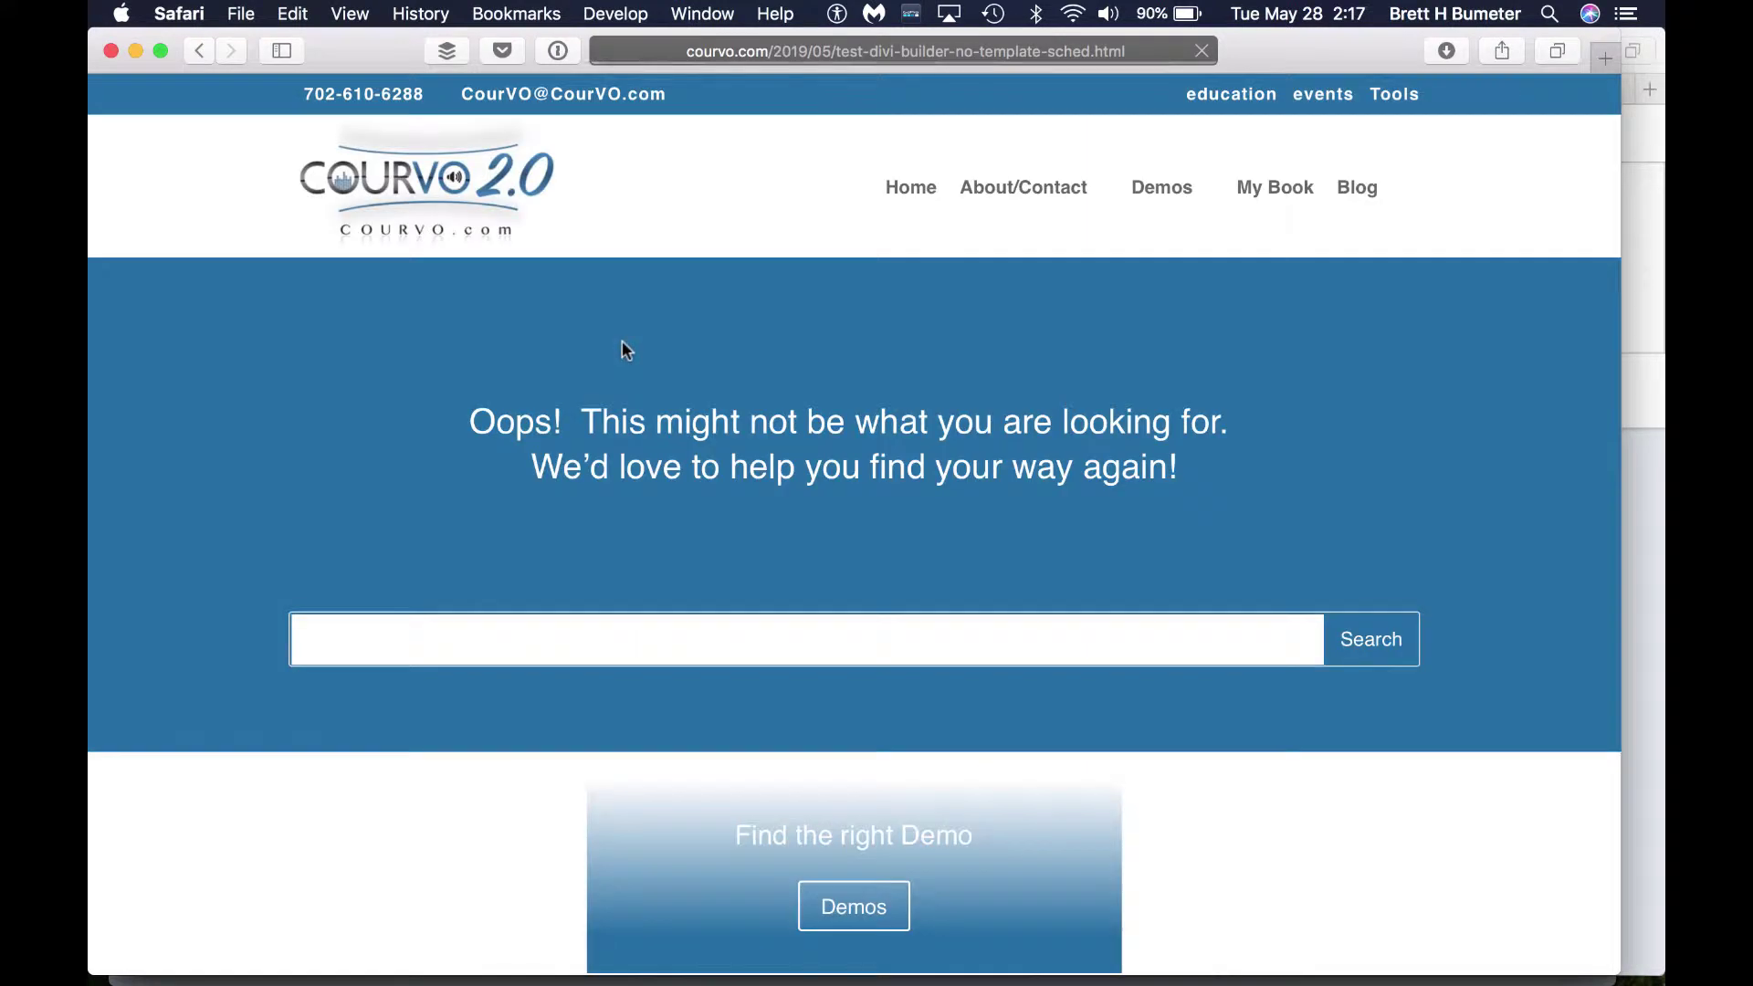
{"action": "left_click", "coordinate": [111, 52]}
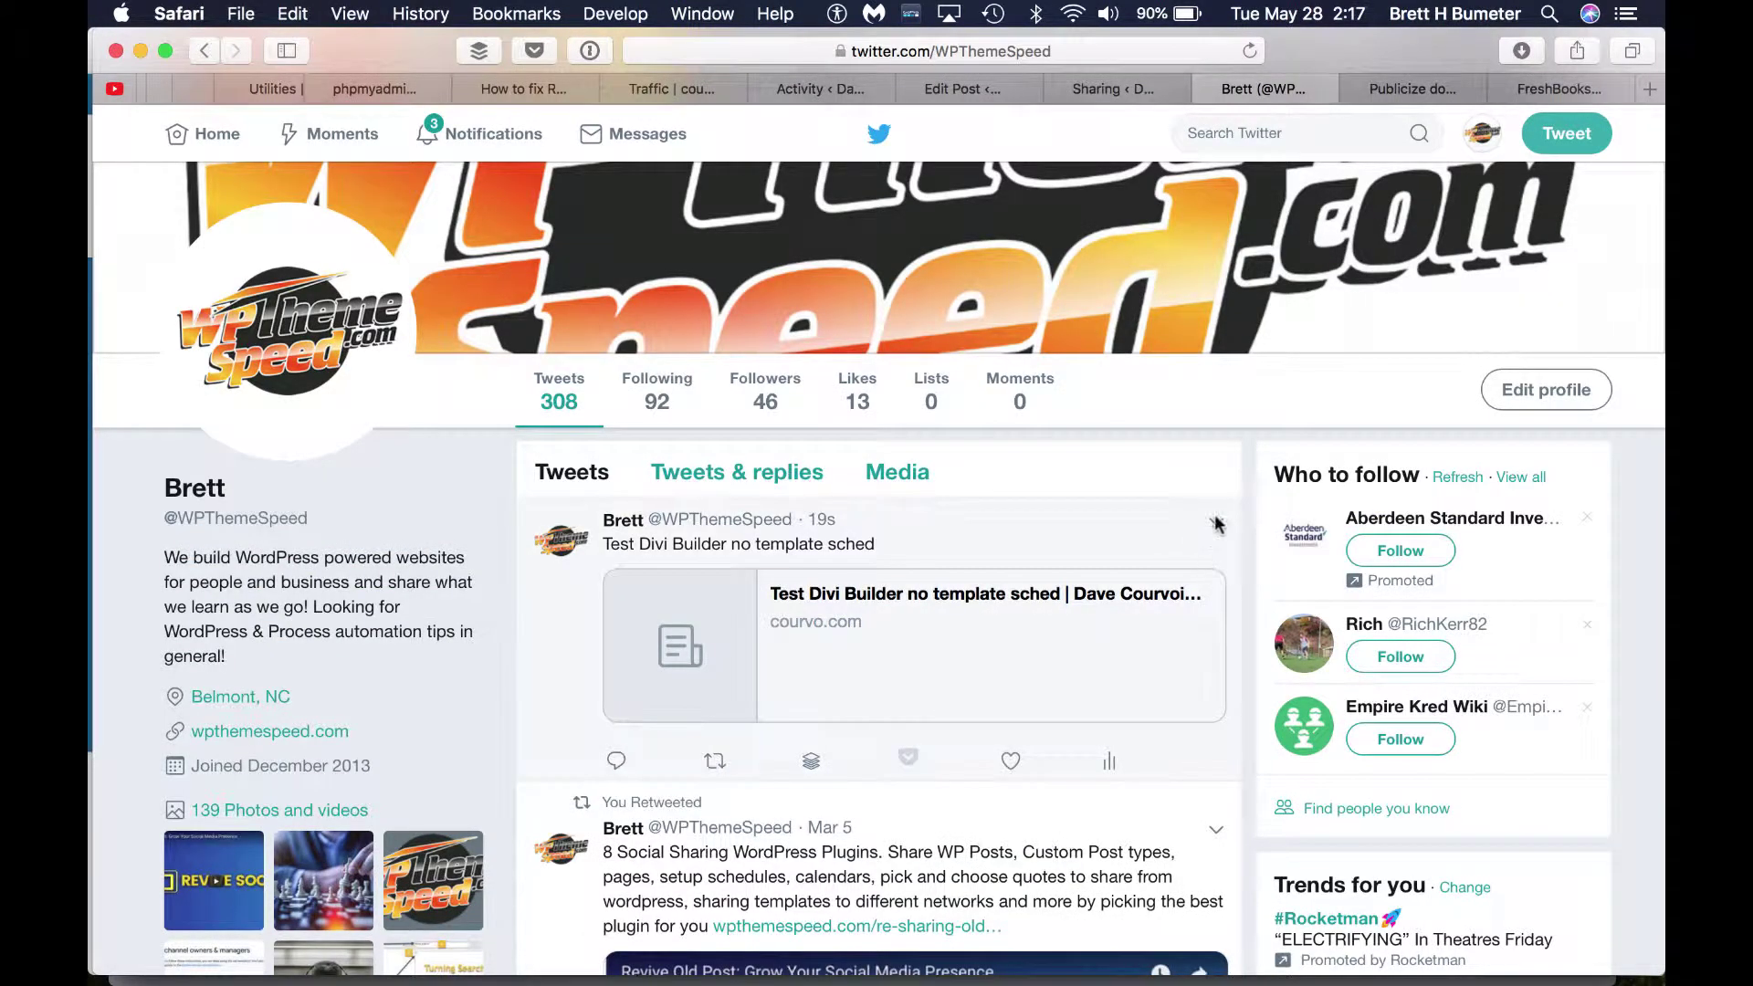
Reload the WordPress.com activity log to review the entries recorded for the test post
{"action": "left_click", "coordinate": [802, 95]}
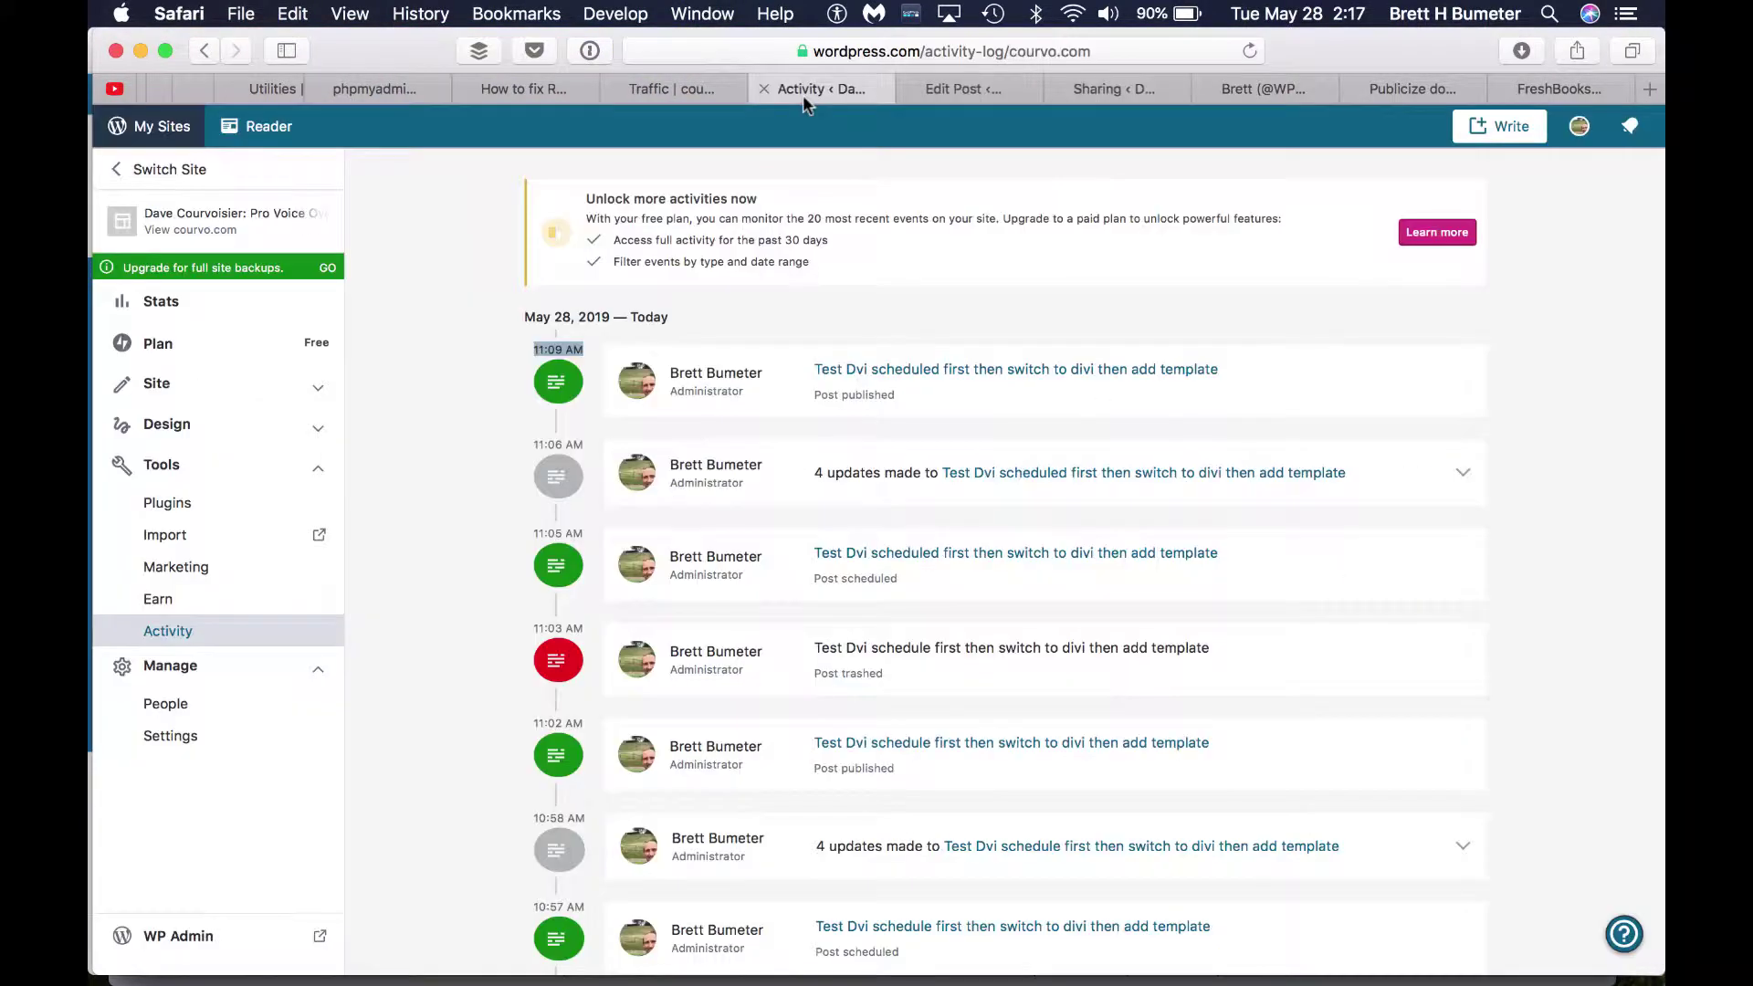
{"action": "left_click", "coordinate": [1250, 51]}
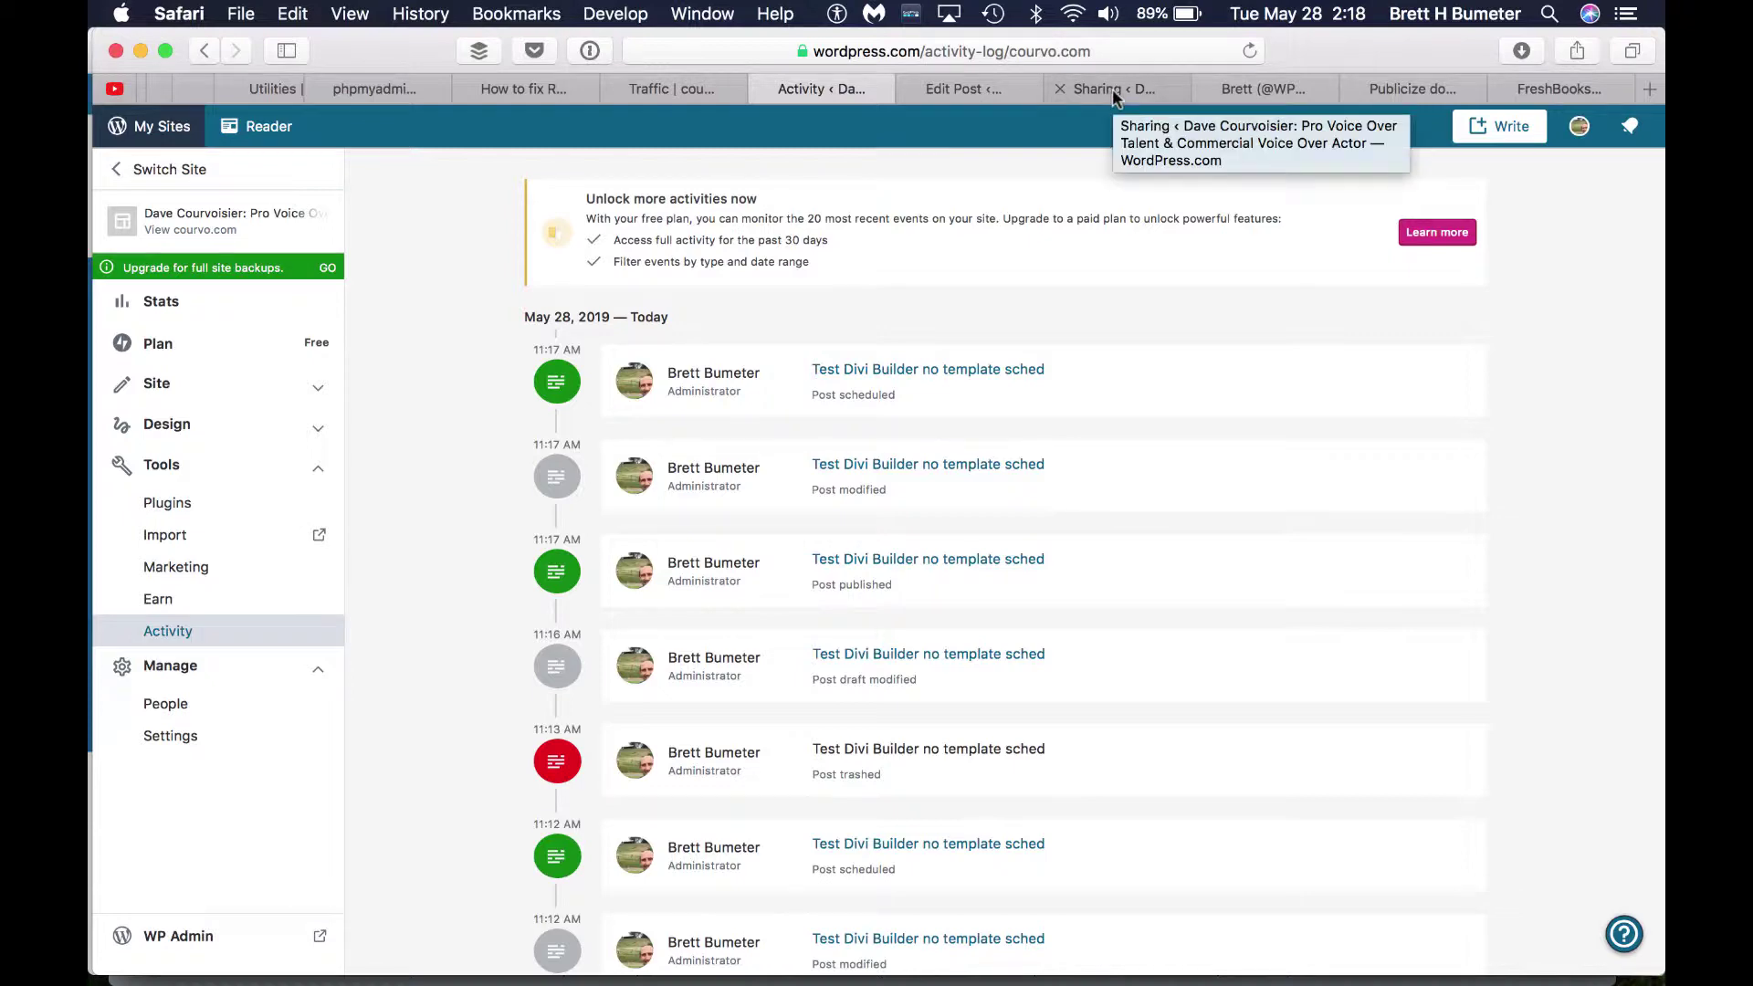
Move the scheduled post "Test Divi Builder no template sched" to the trash
{"action": "left_click", "coordinate": [987, 89]}
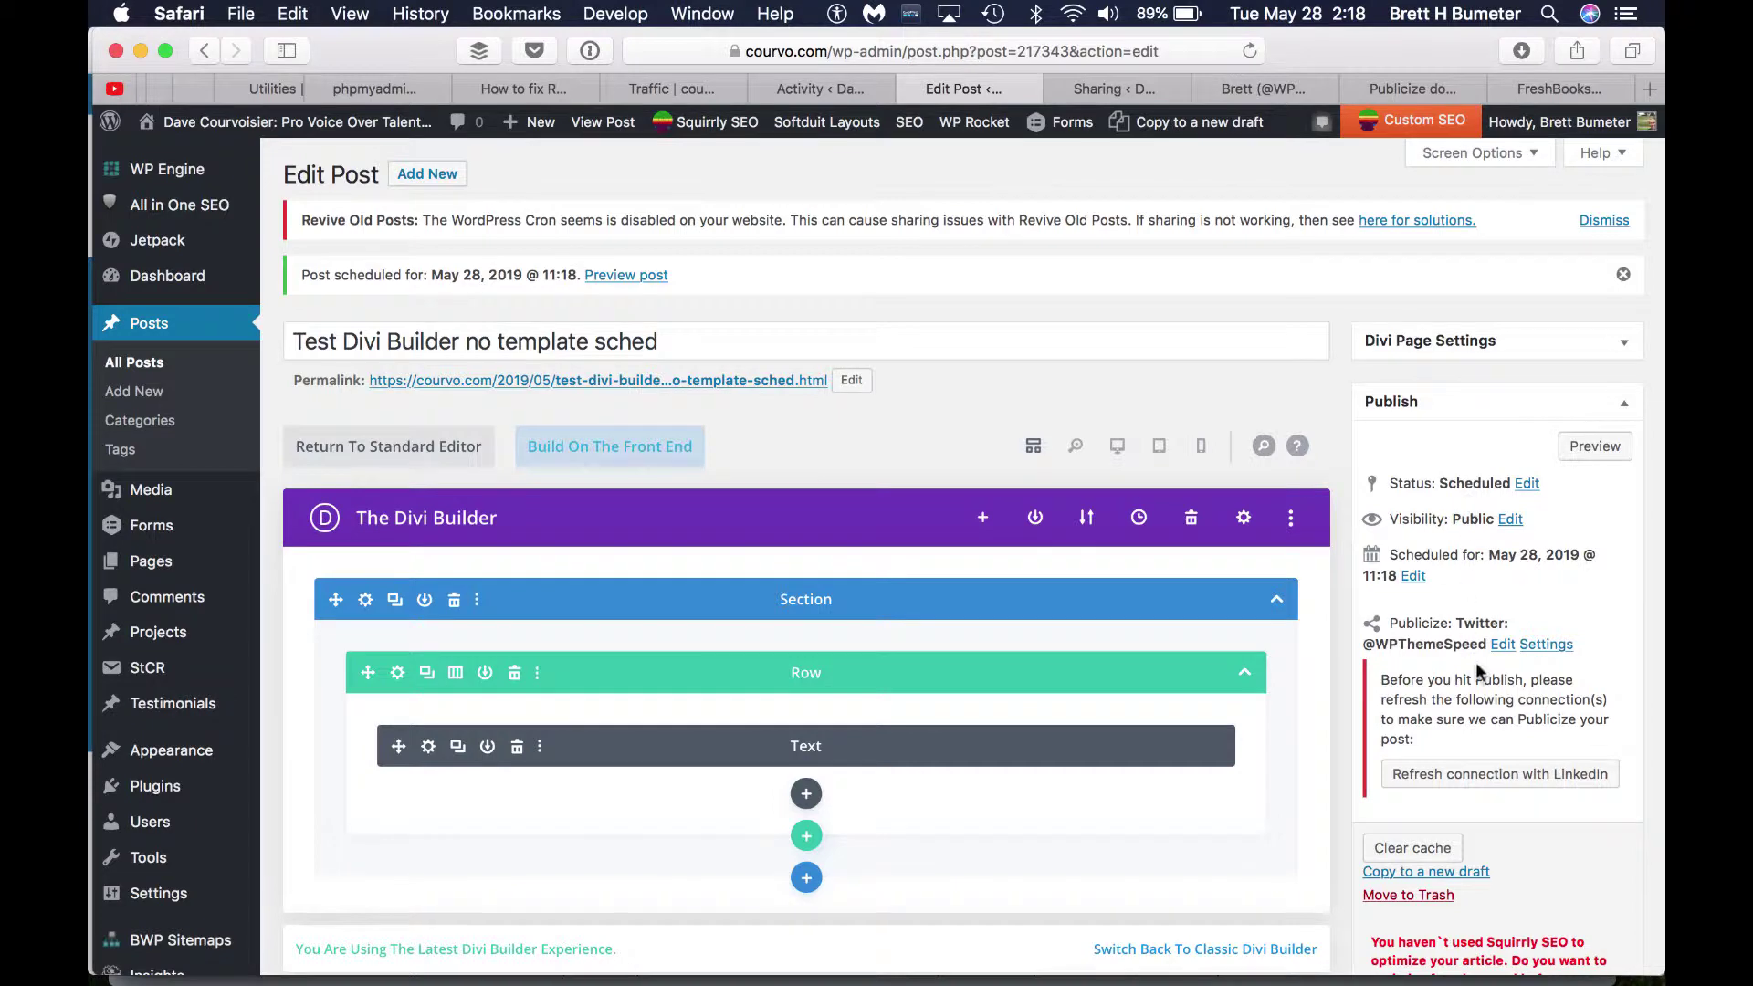
{"action": "scroll", "coordinate": [1477, 667], "scroll_direction": "down", "scroll_amount": 3}
{"action": "left_click", "coordinate": [1432, 694]}
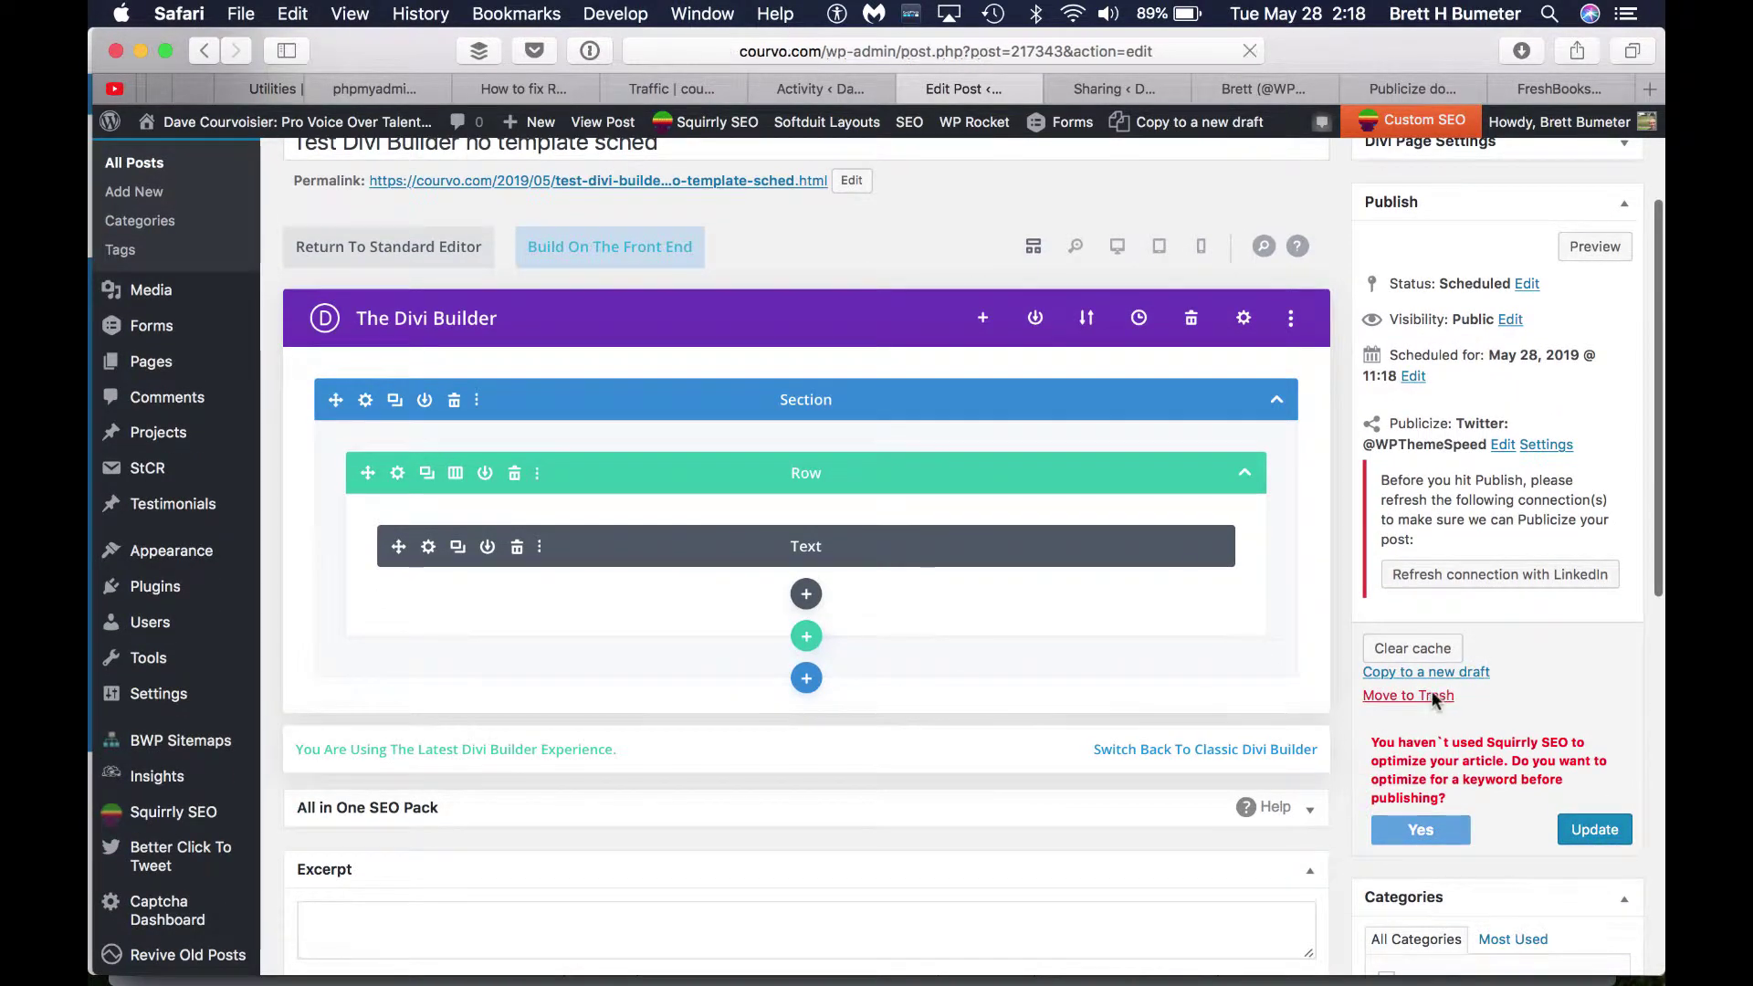
Delete the "Test Divi Builder no template sched" tweet from the WPThemeSpeed Twitter profile and return to the WordPress posts list
{"action": "left_click", "coordinate": [1276, 89]}
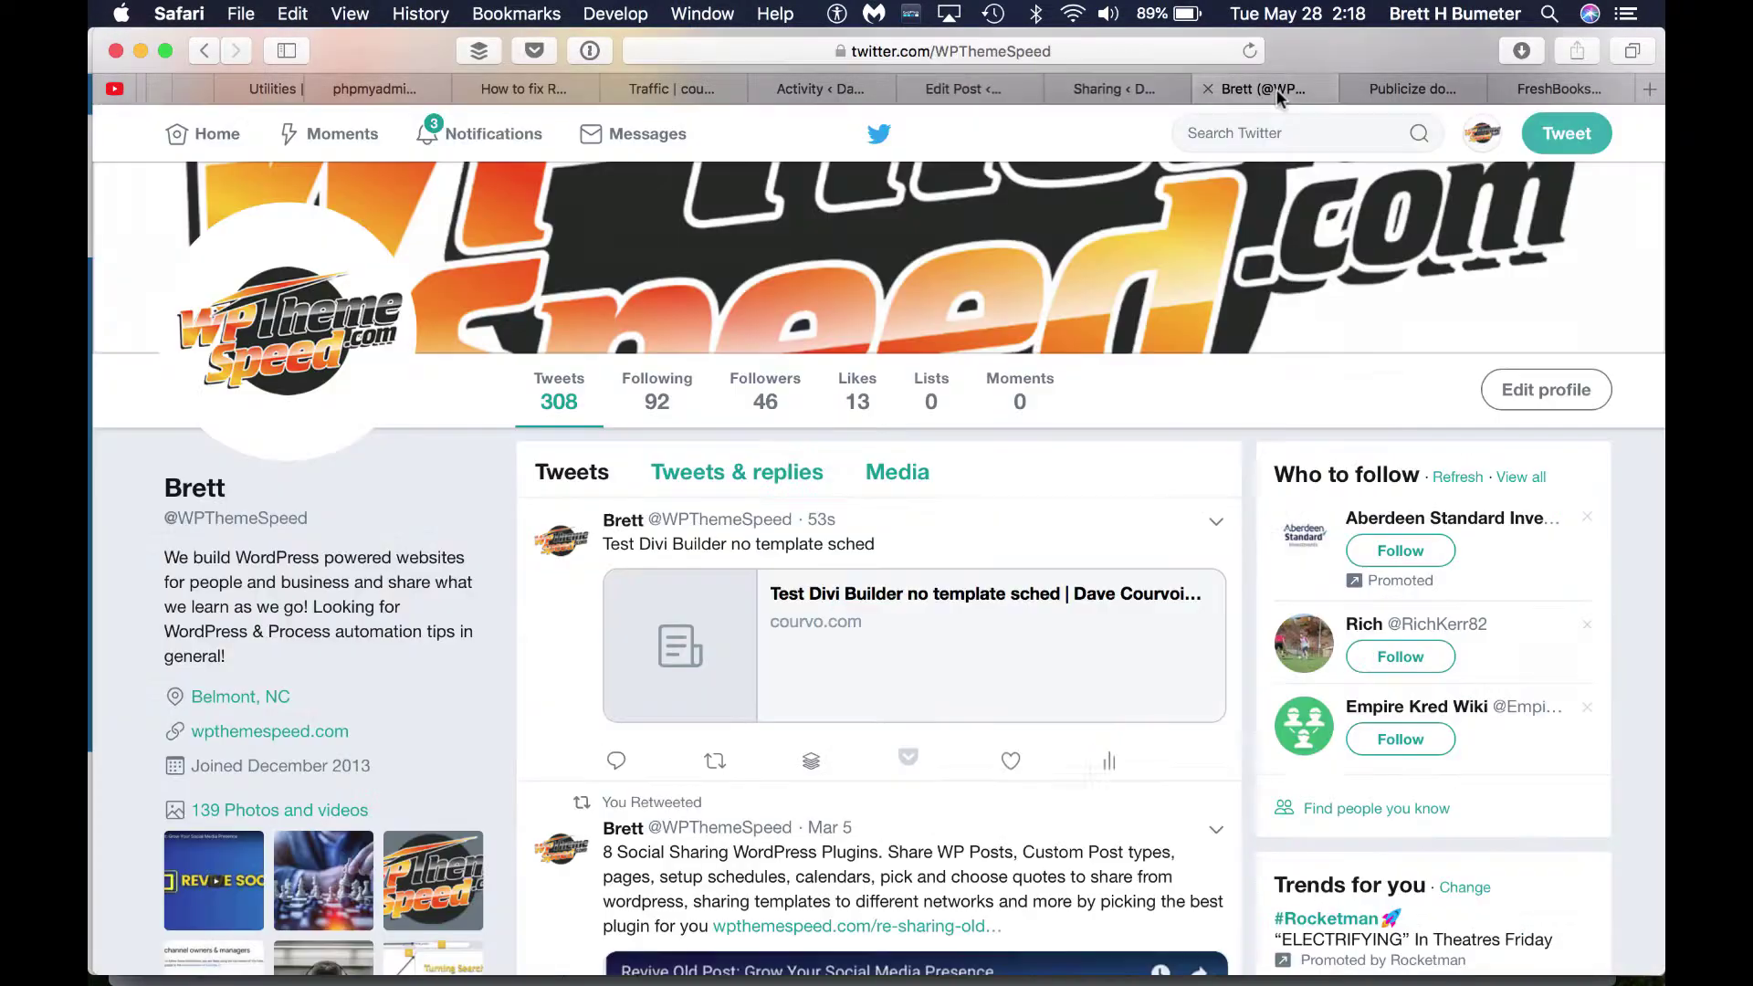
{"action": "left_click", "coordinate": [1218, 528]}
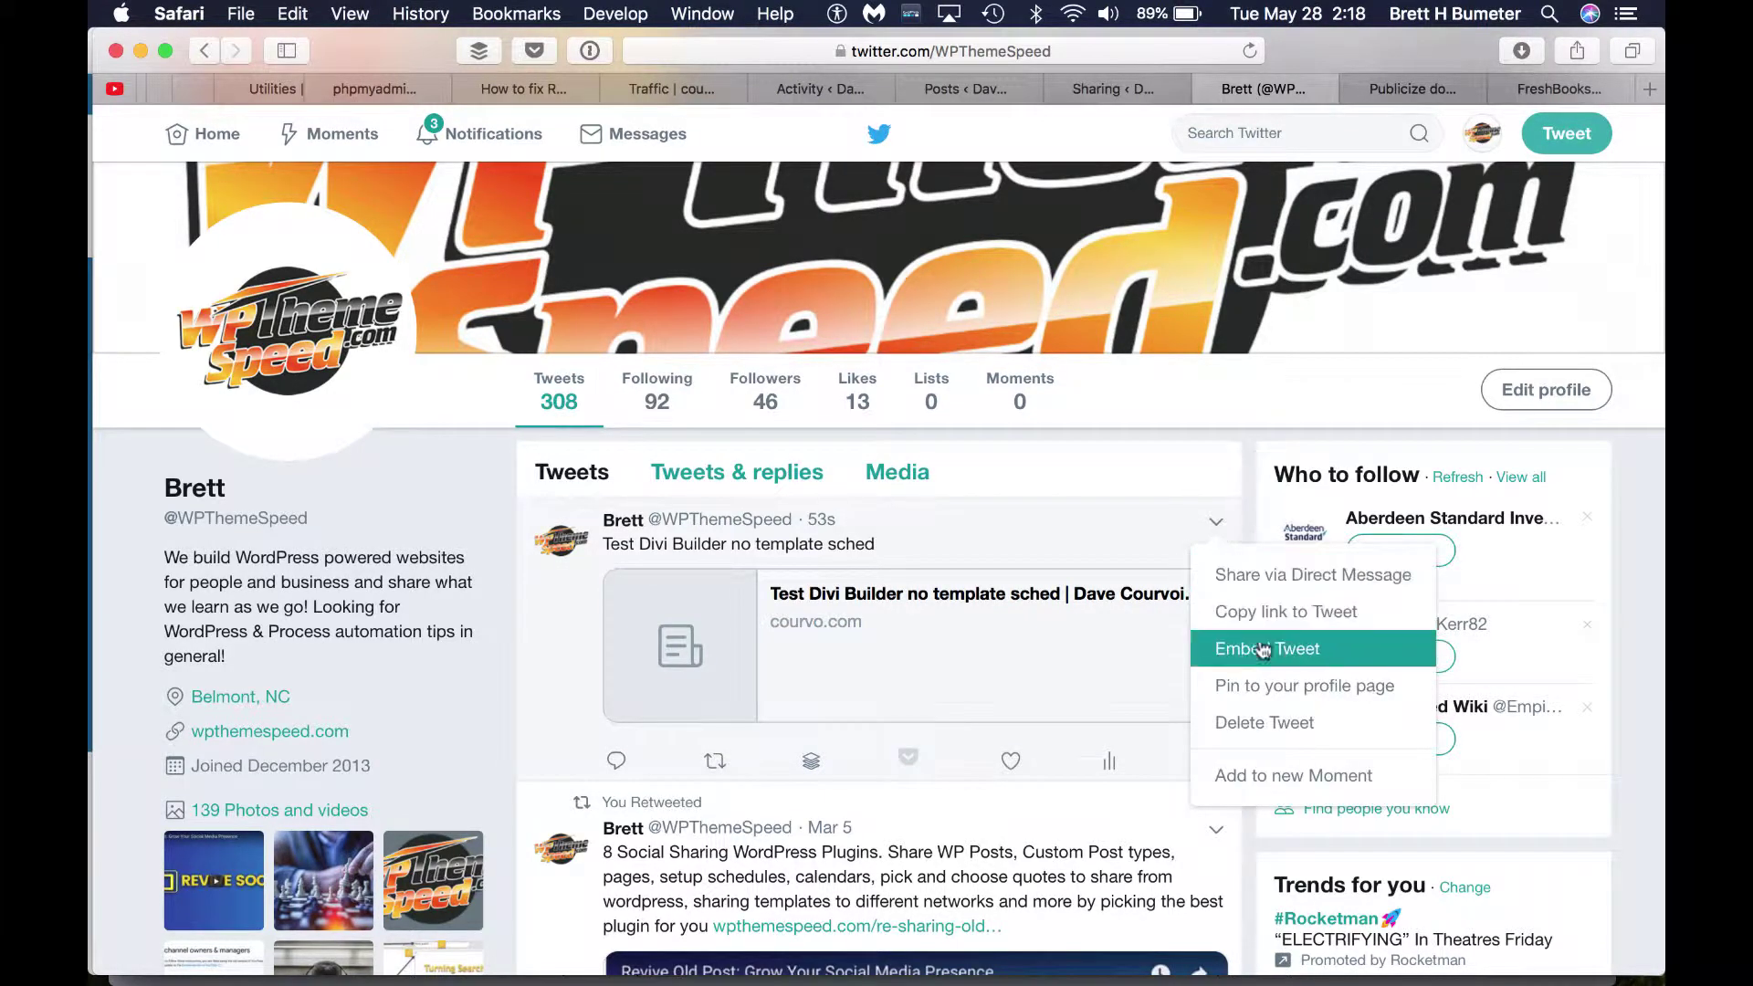
{"action": "left_click", "coordinate": [1275, 726]}
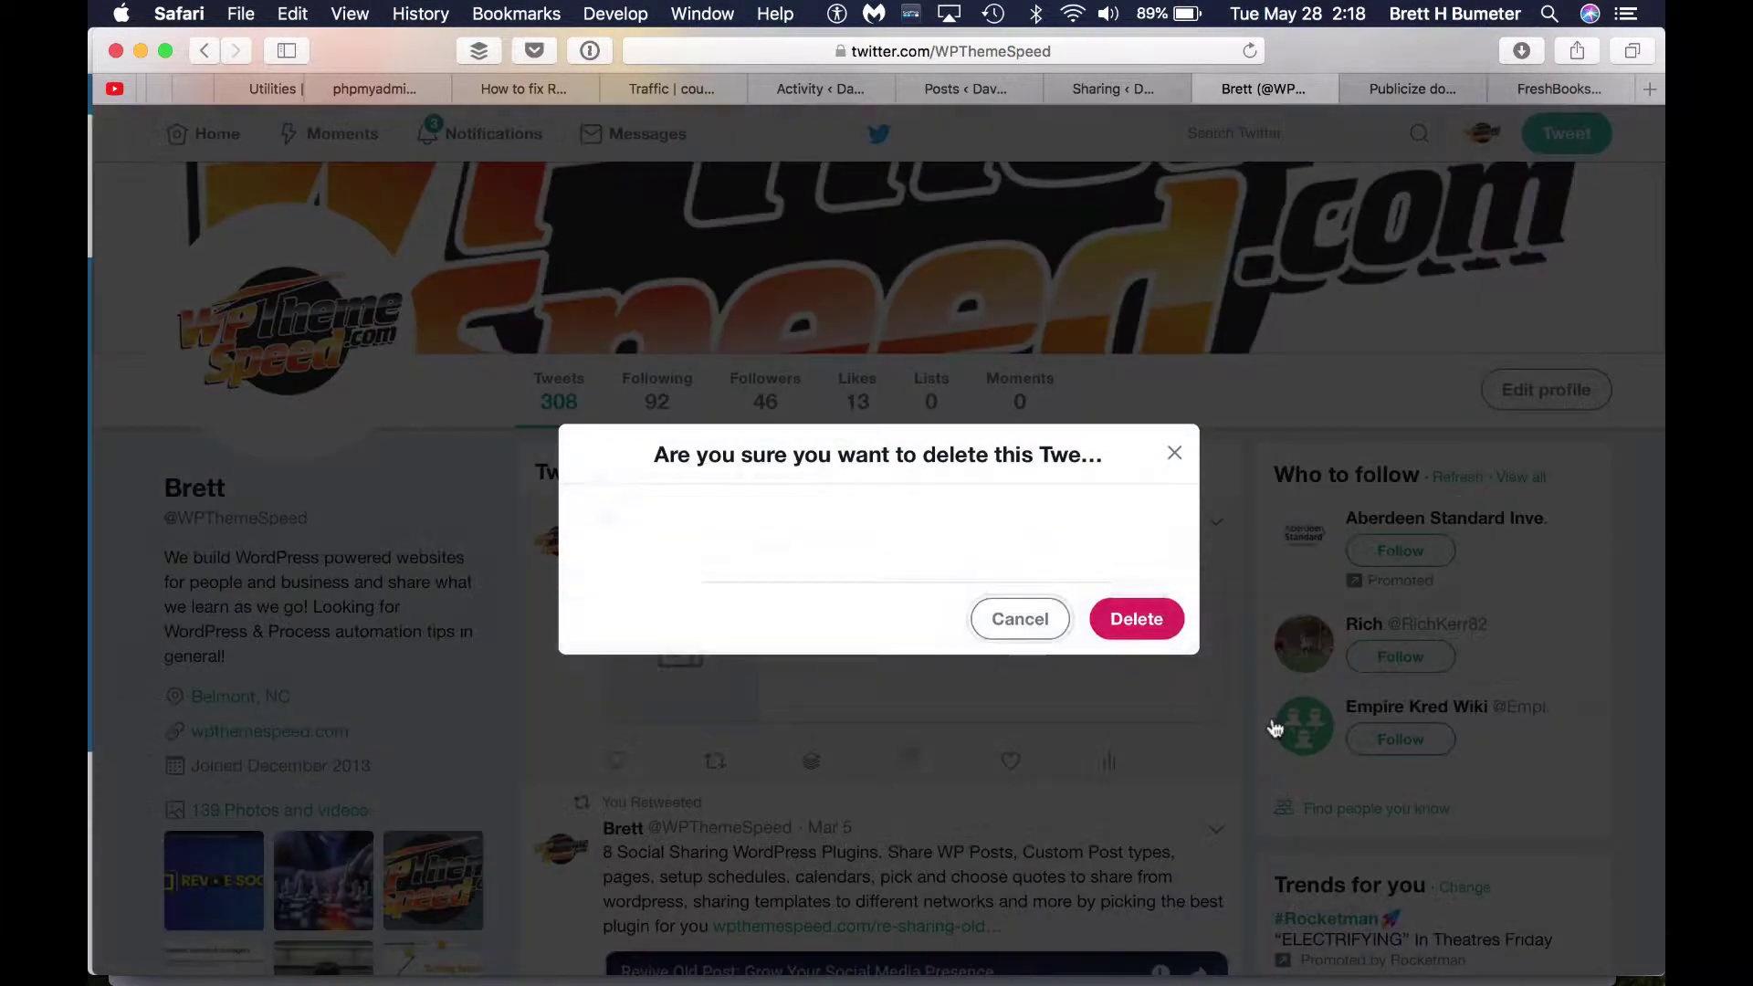
{"action": "left_click", "coordinate": [1136, 619]}
{"action": "left_click", "coordinate": [978, 89]}
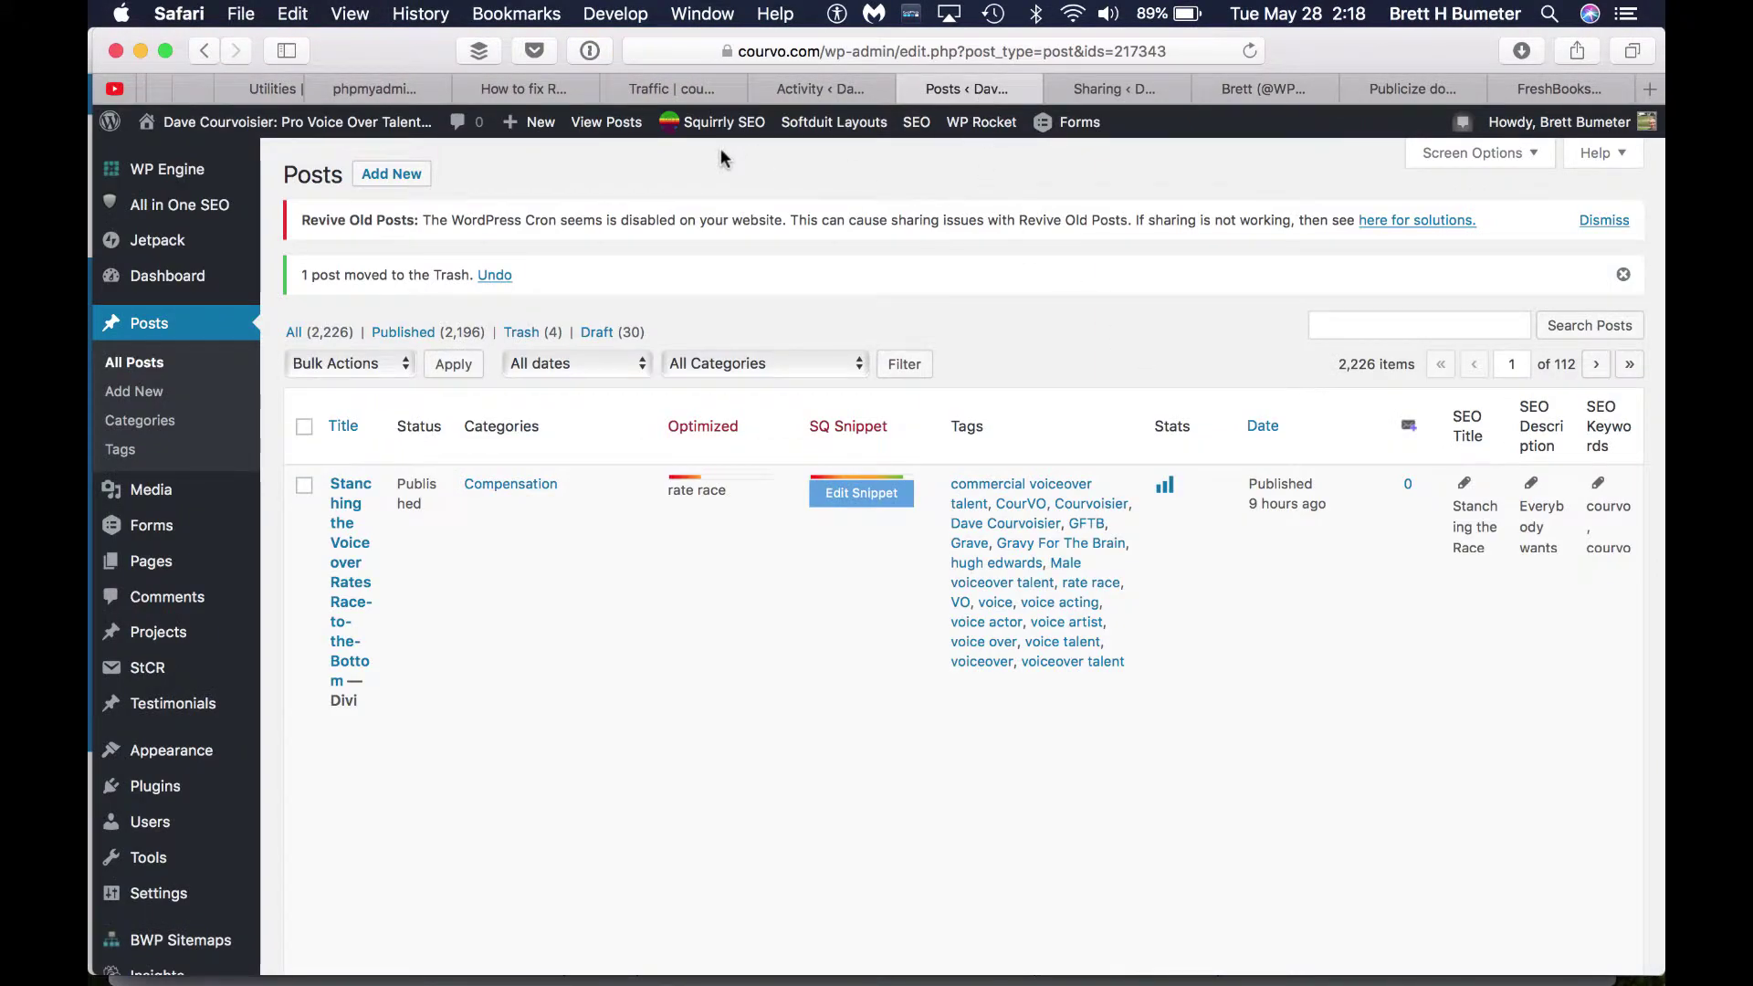
{"action": "mouse_move", "coordinate": [438, 972]}
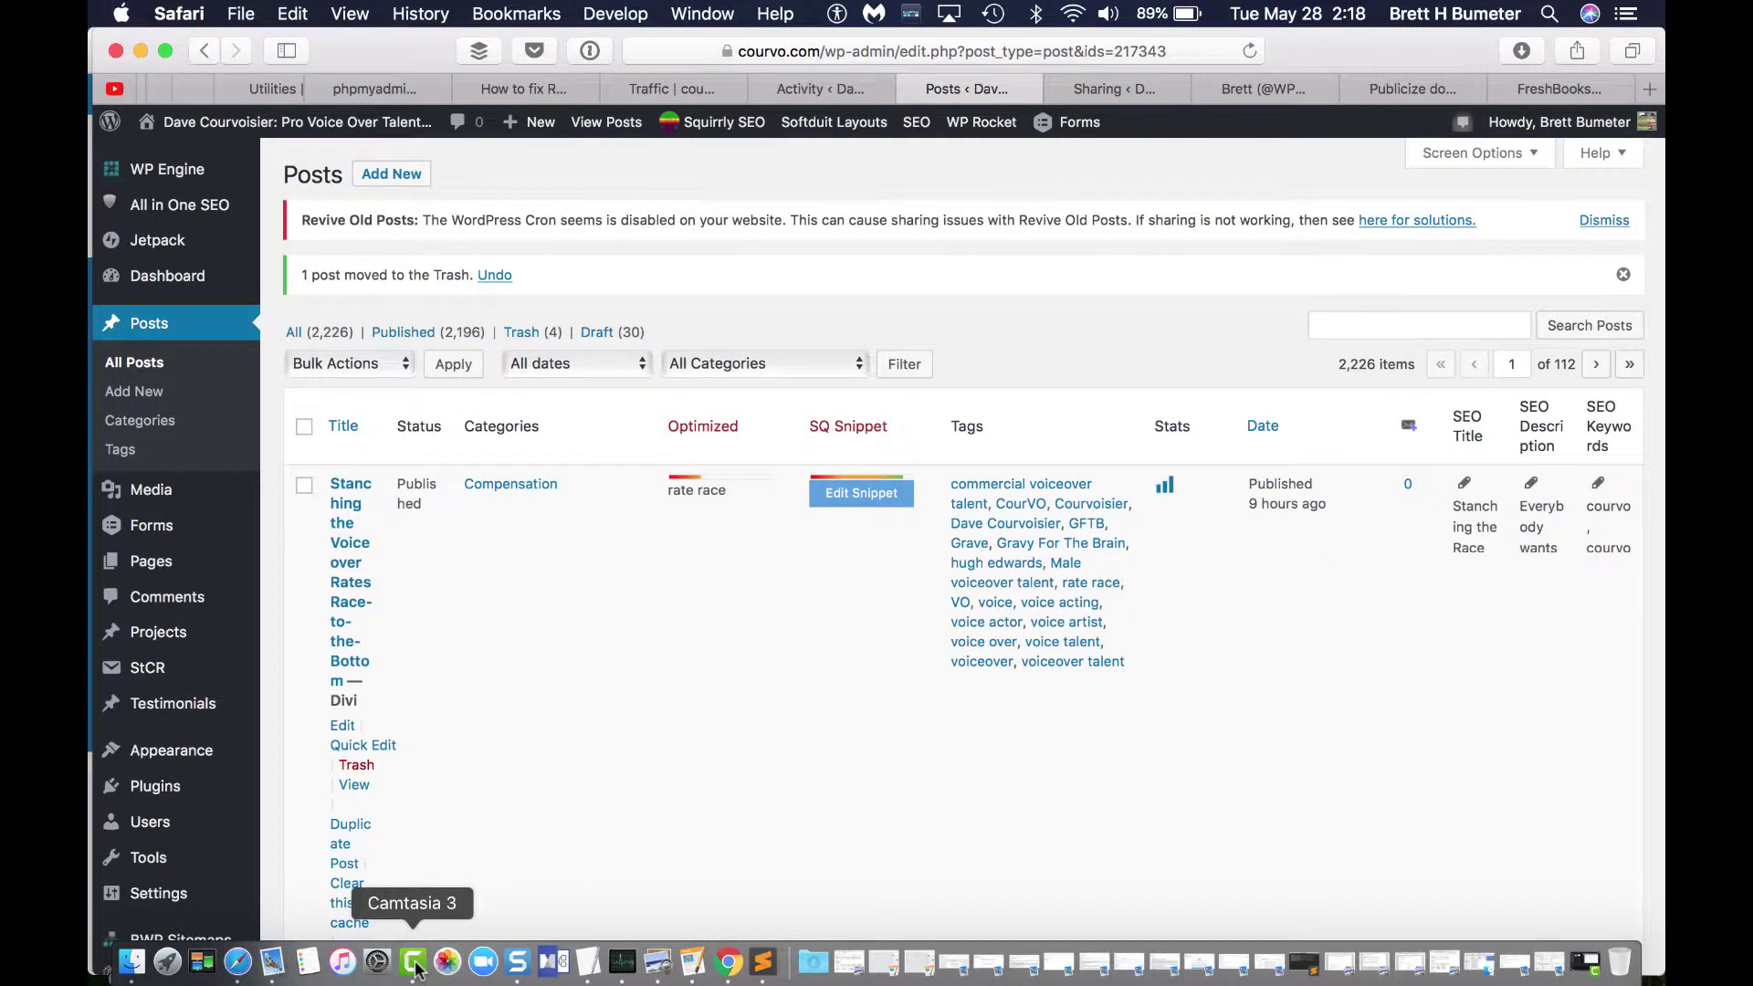
{"action": "right_click", "coordinate": [415, 966]}
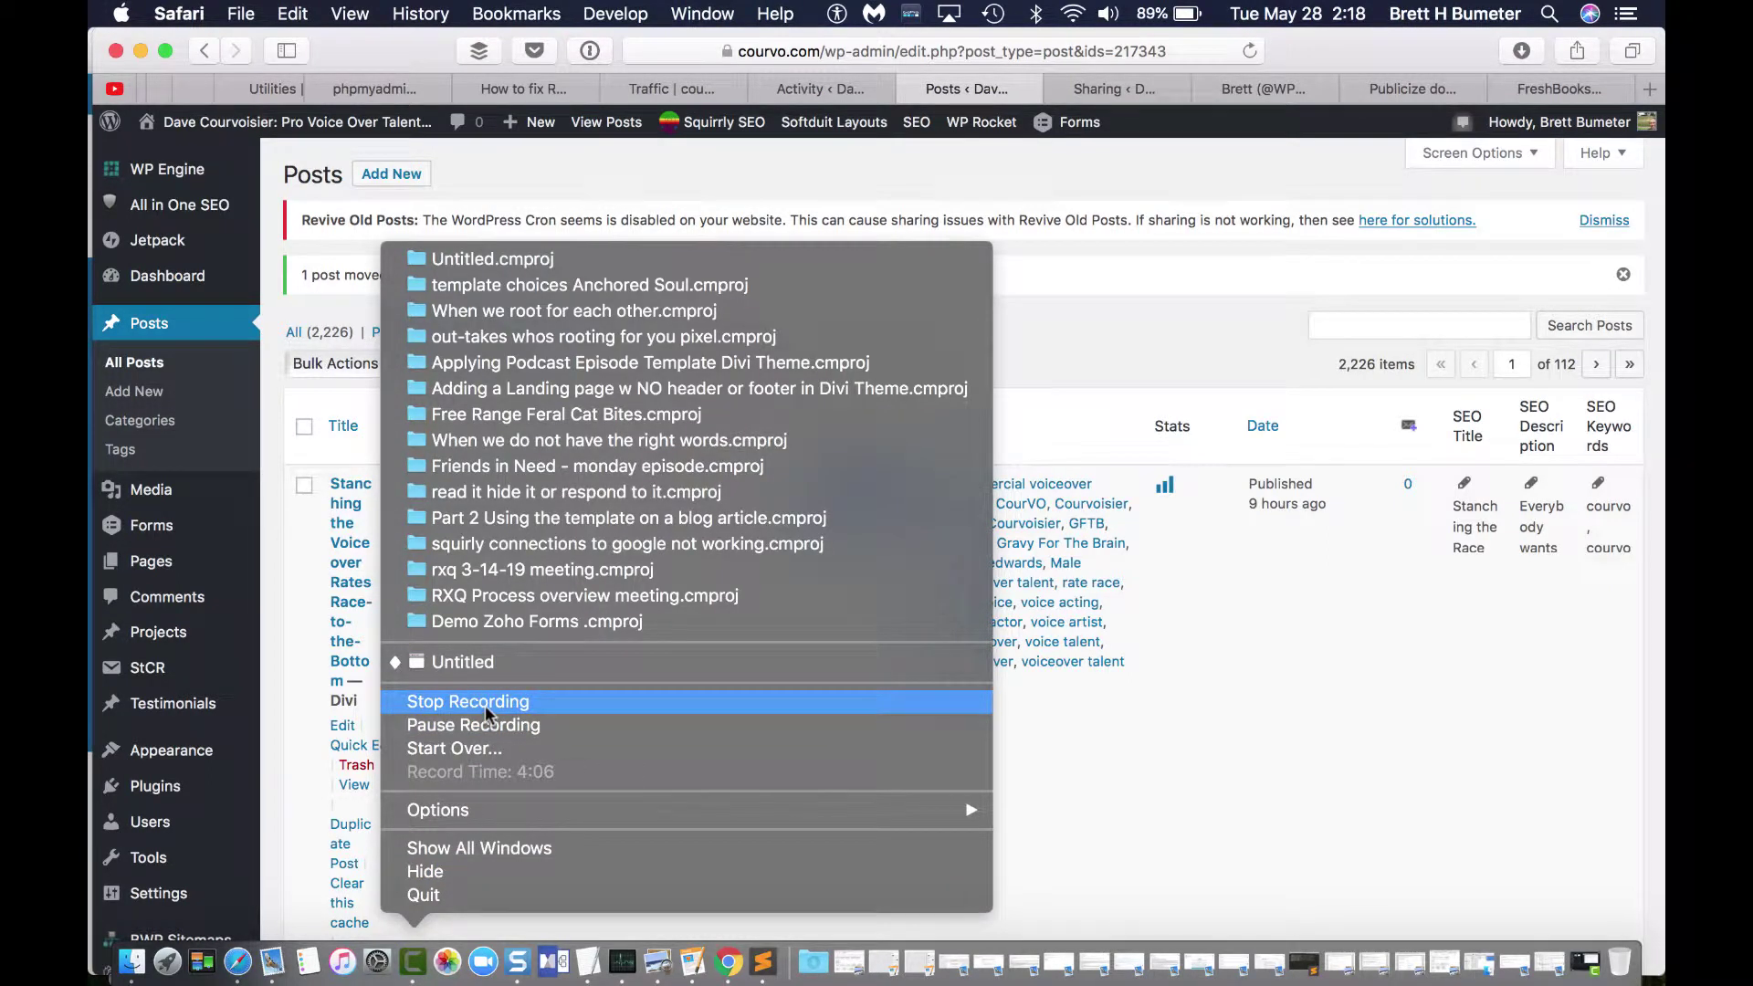
{"action": "left_click", "coordinate": [485, 704]}
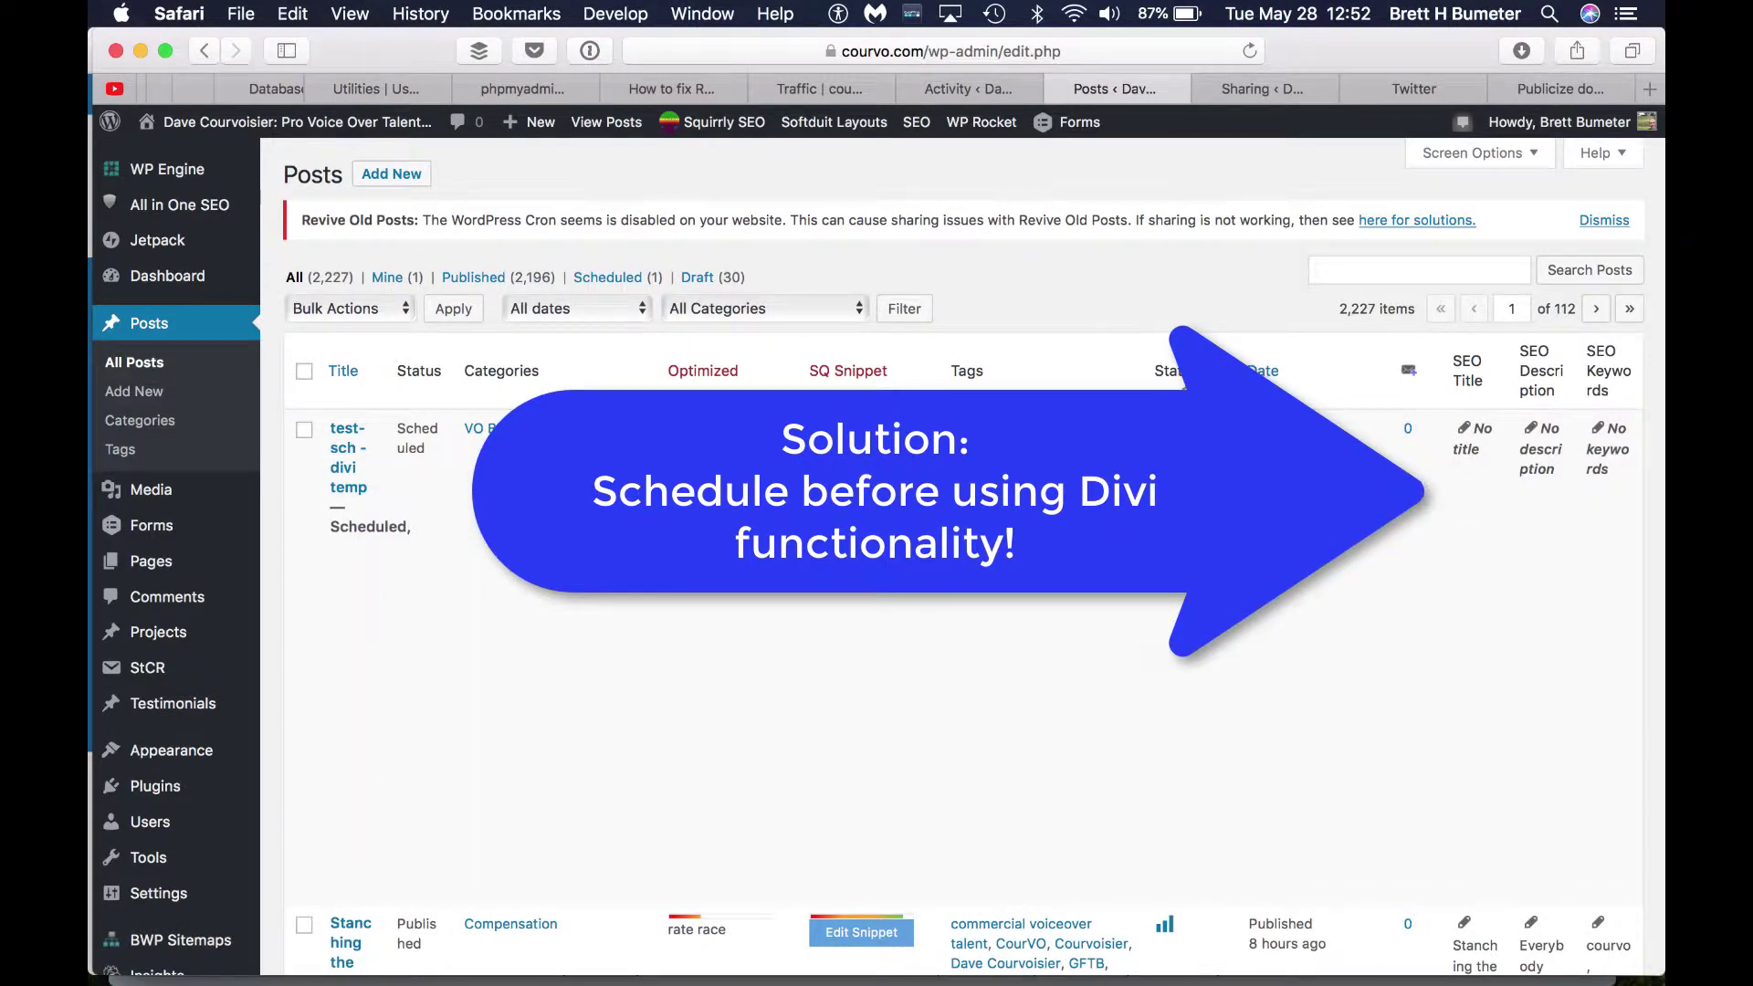
Copy the link from the "test-sch -divi temp" tweet, load it in a private browser window, and close that window
{"action": "left_click", "coordinate": [1400, 87]}
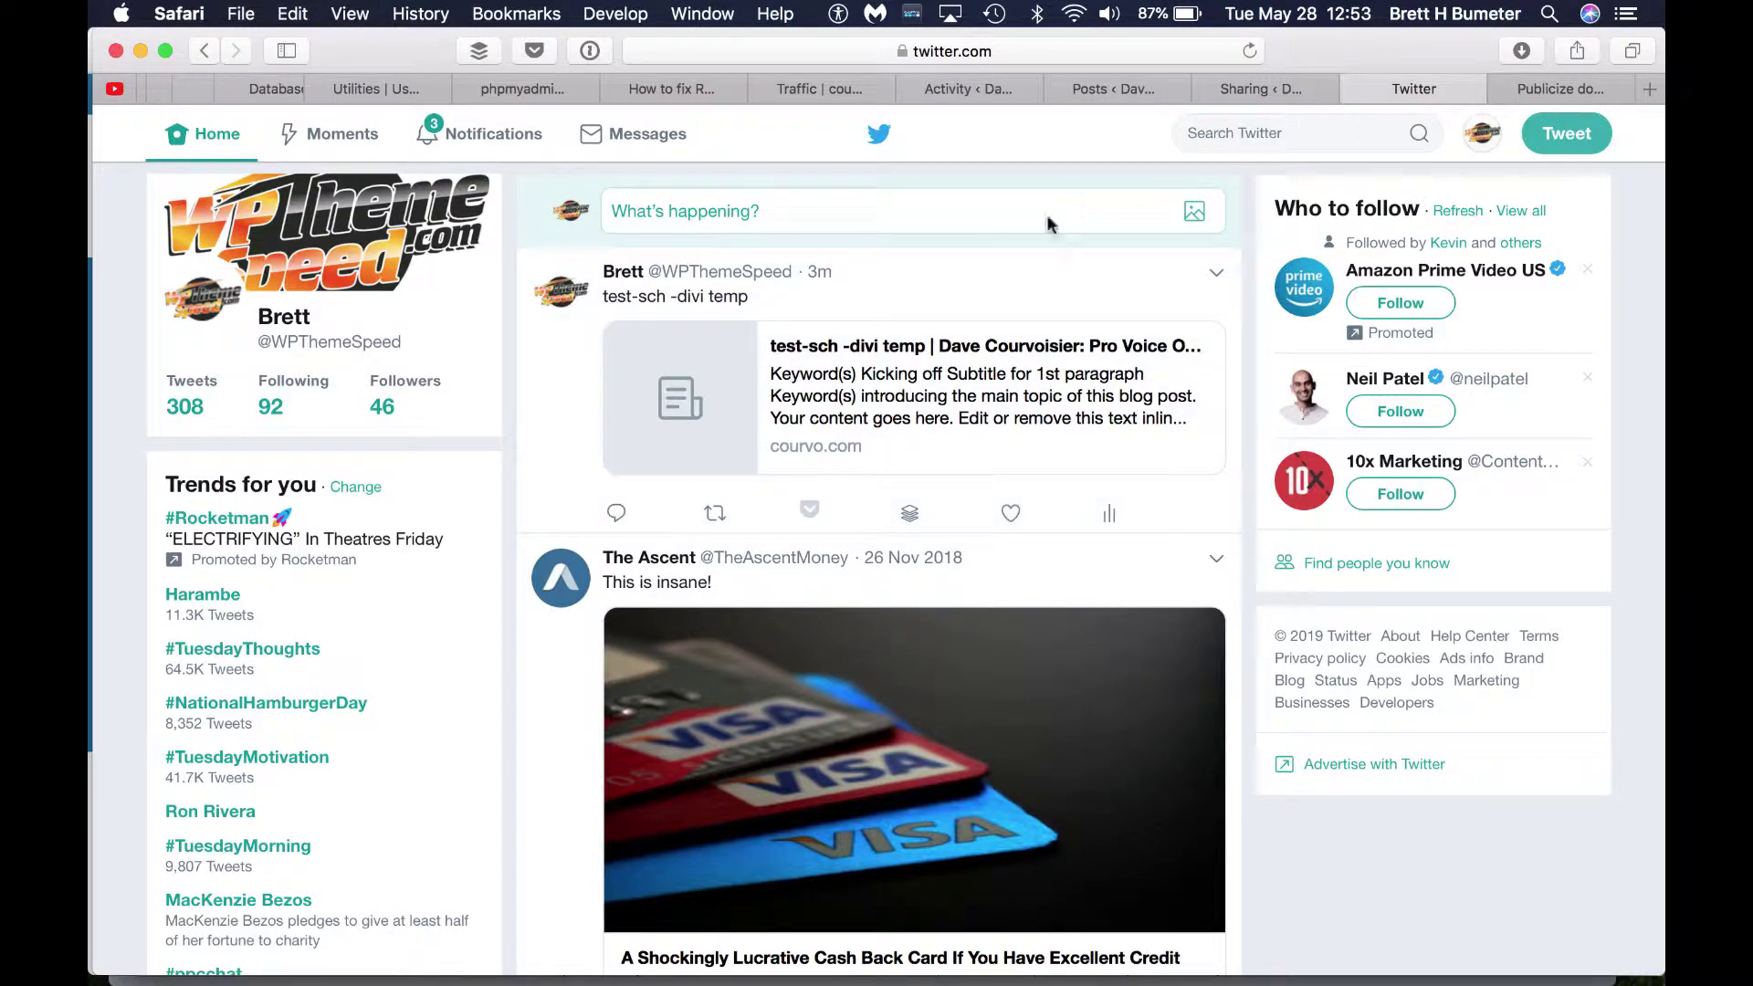
{"action": "right_click", "coordinate": [910, 345]}
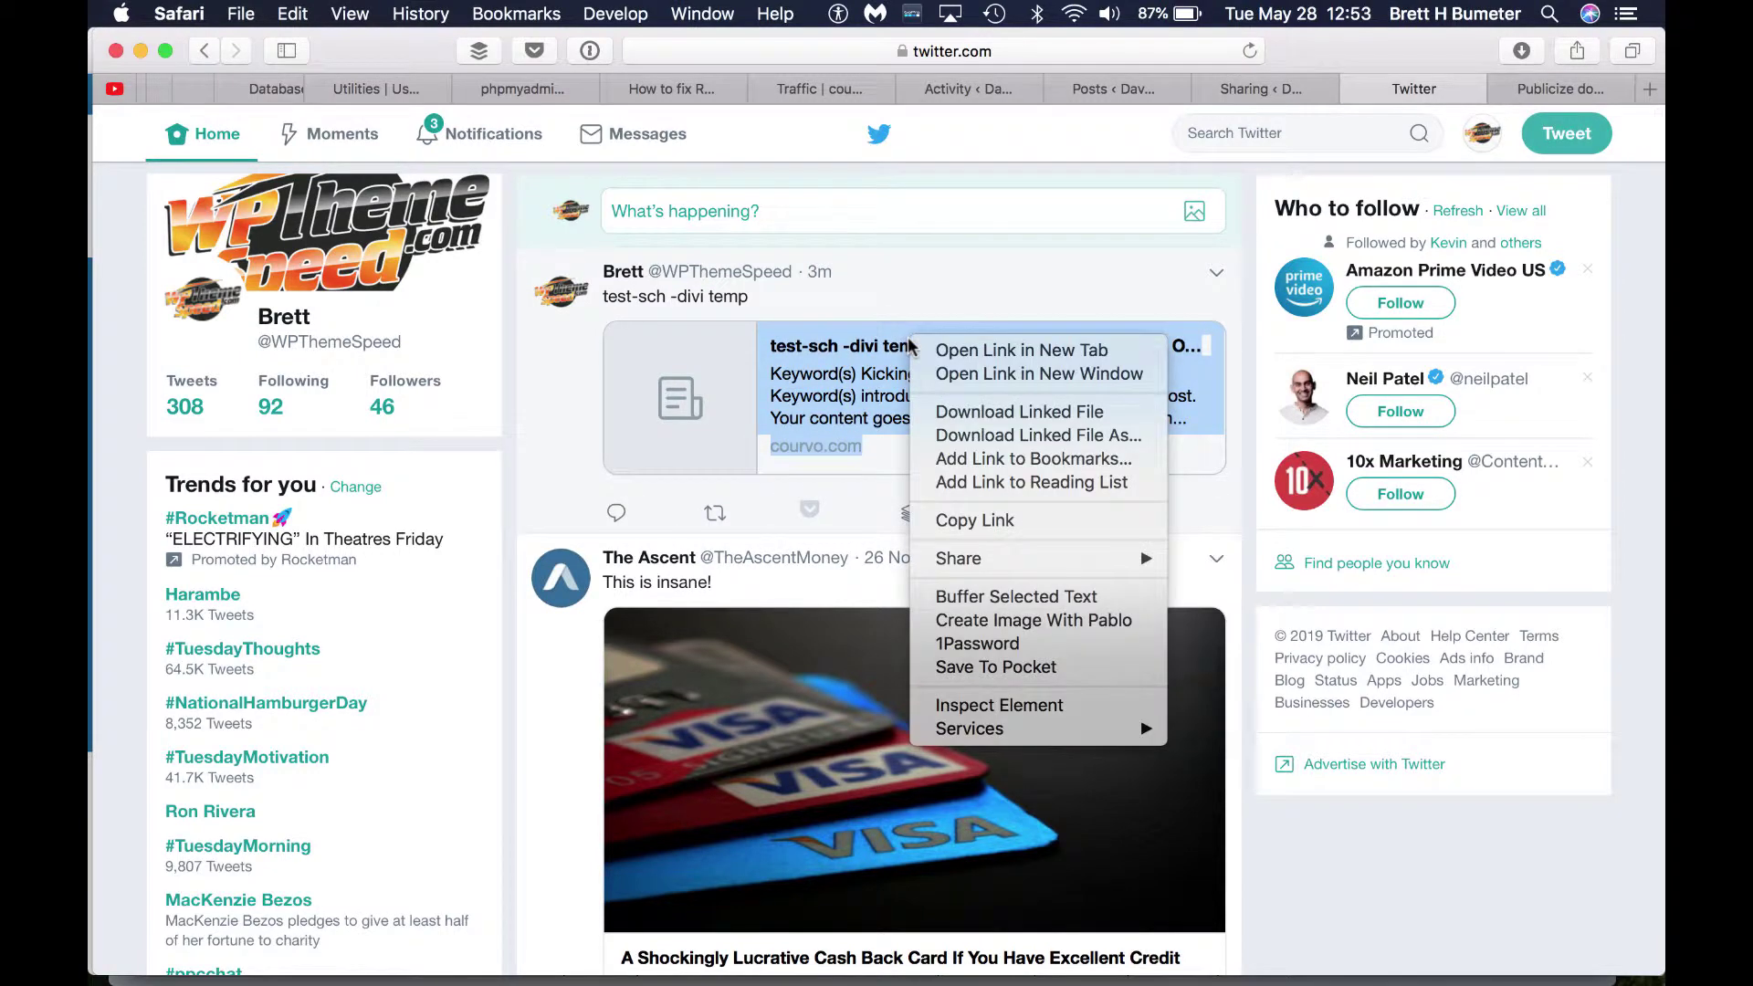
{"action": "left_click", "coordinate": [999, 525]}
{"action": "left_click", "coordinate": [241, 16]}
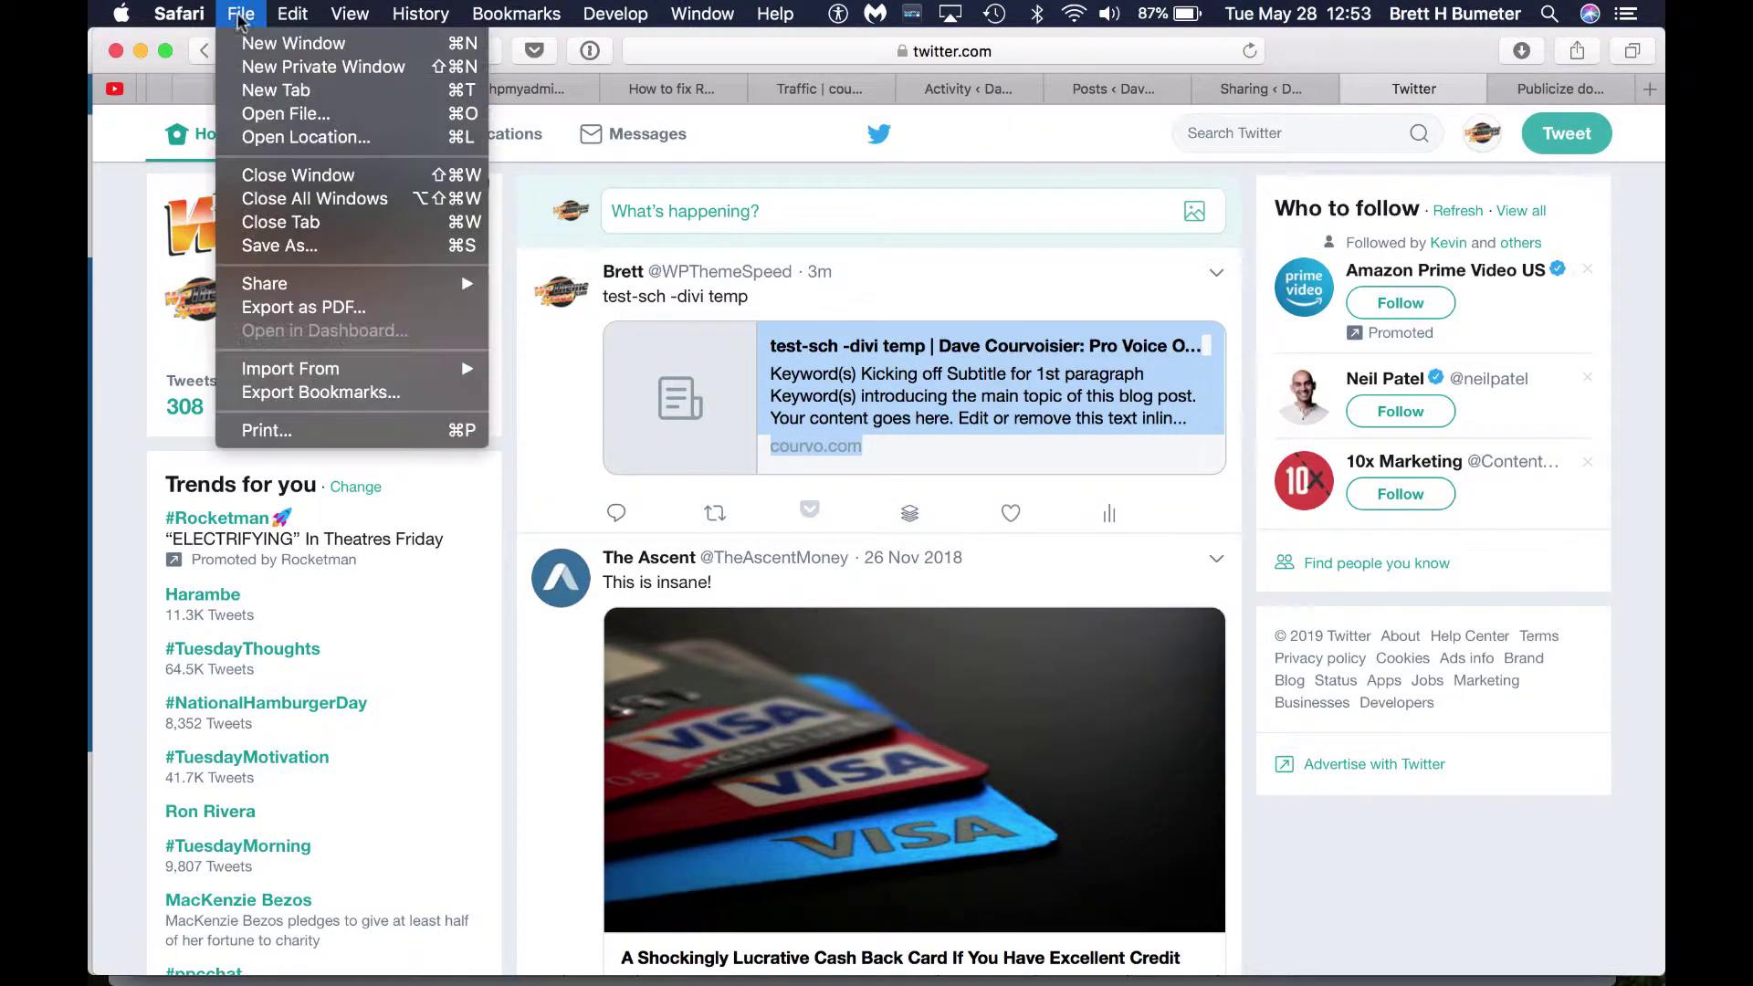
{"action": "left_click", "coordinate": [282, 67]}
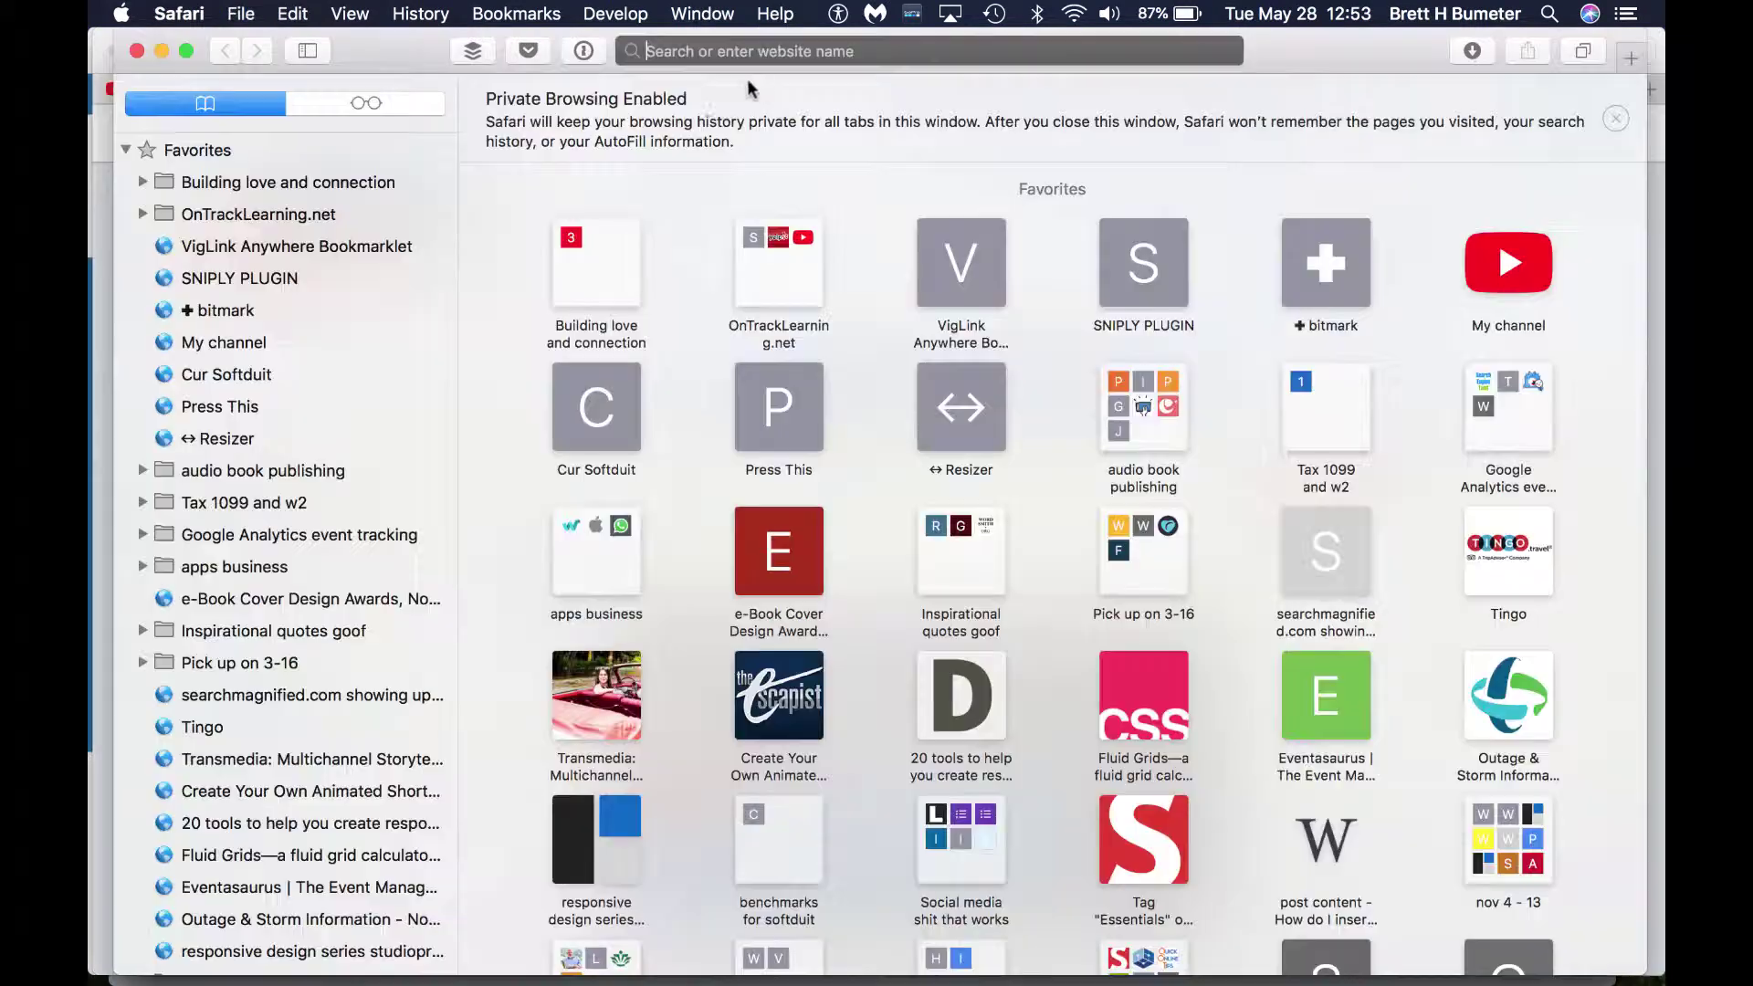
{"action": "key", "text": "super+v"}
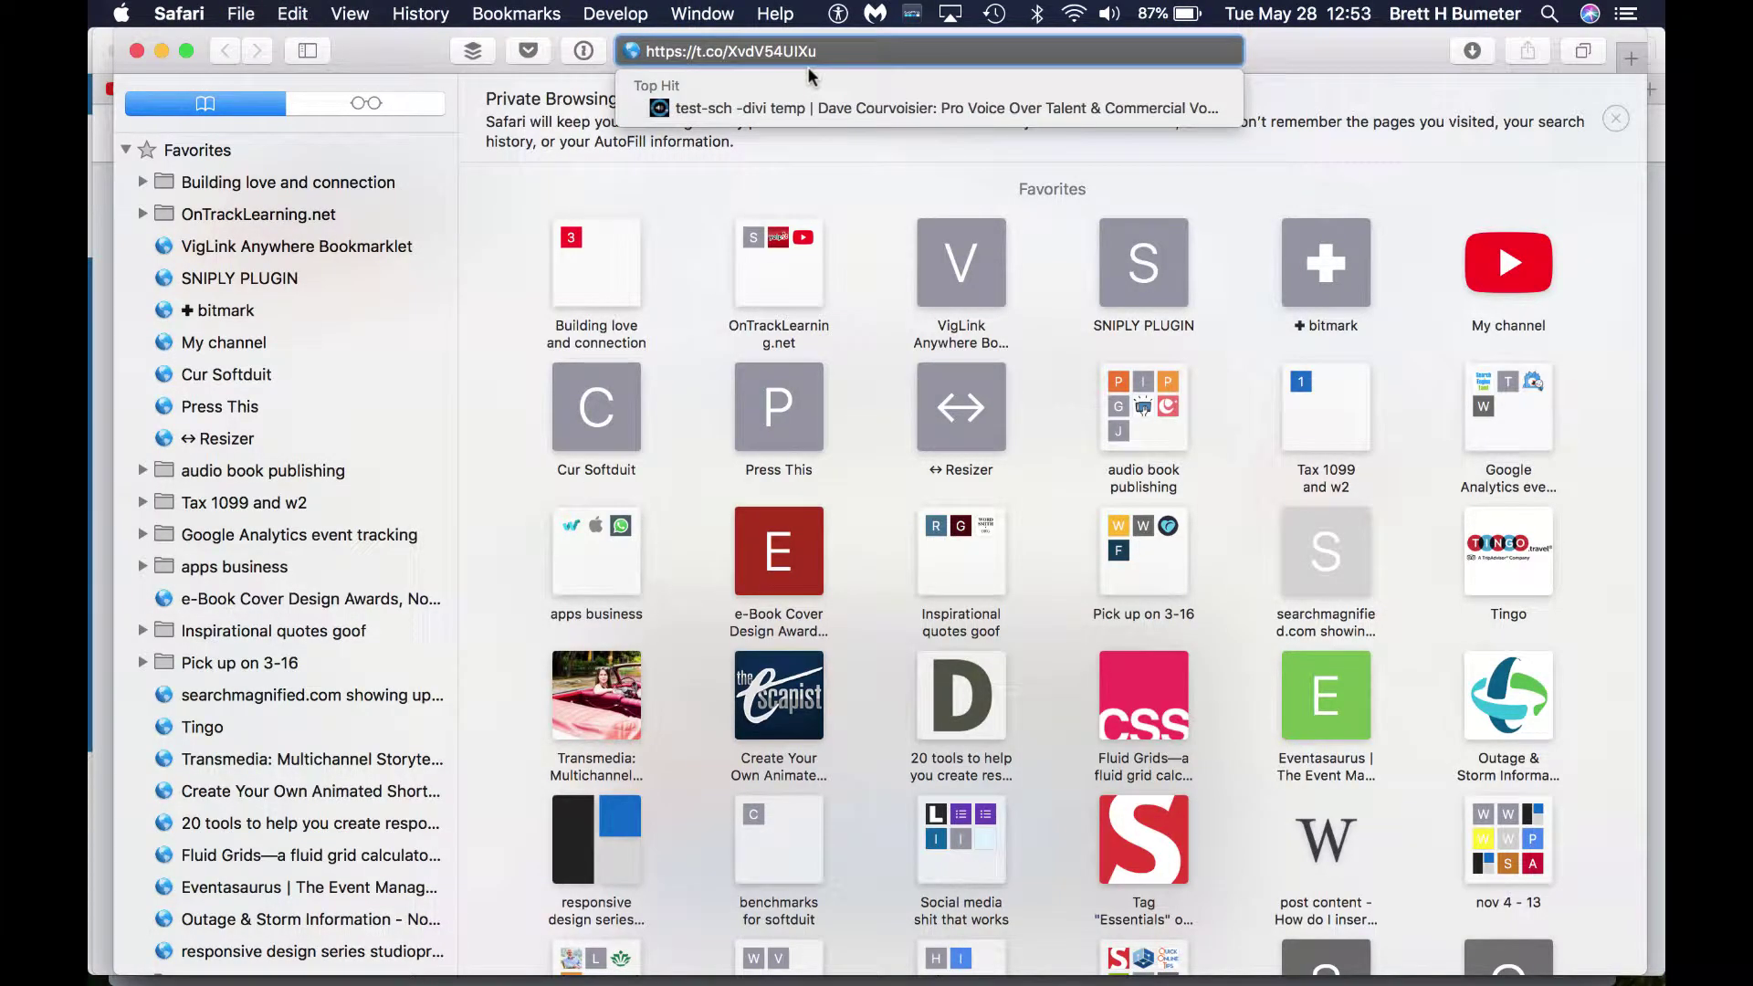
{"action": "key", "text": "Return"}
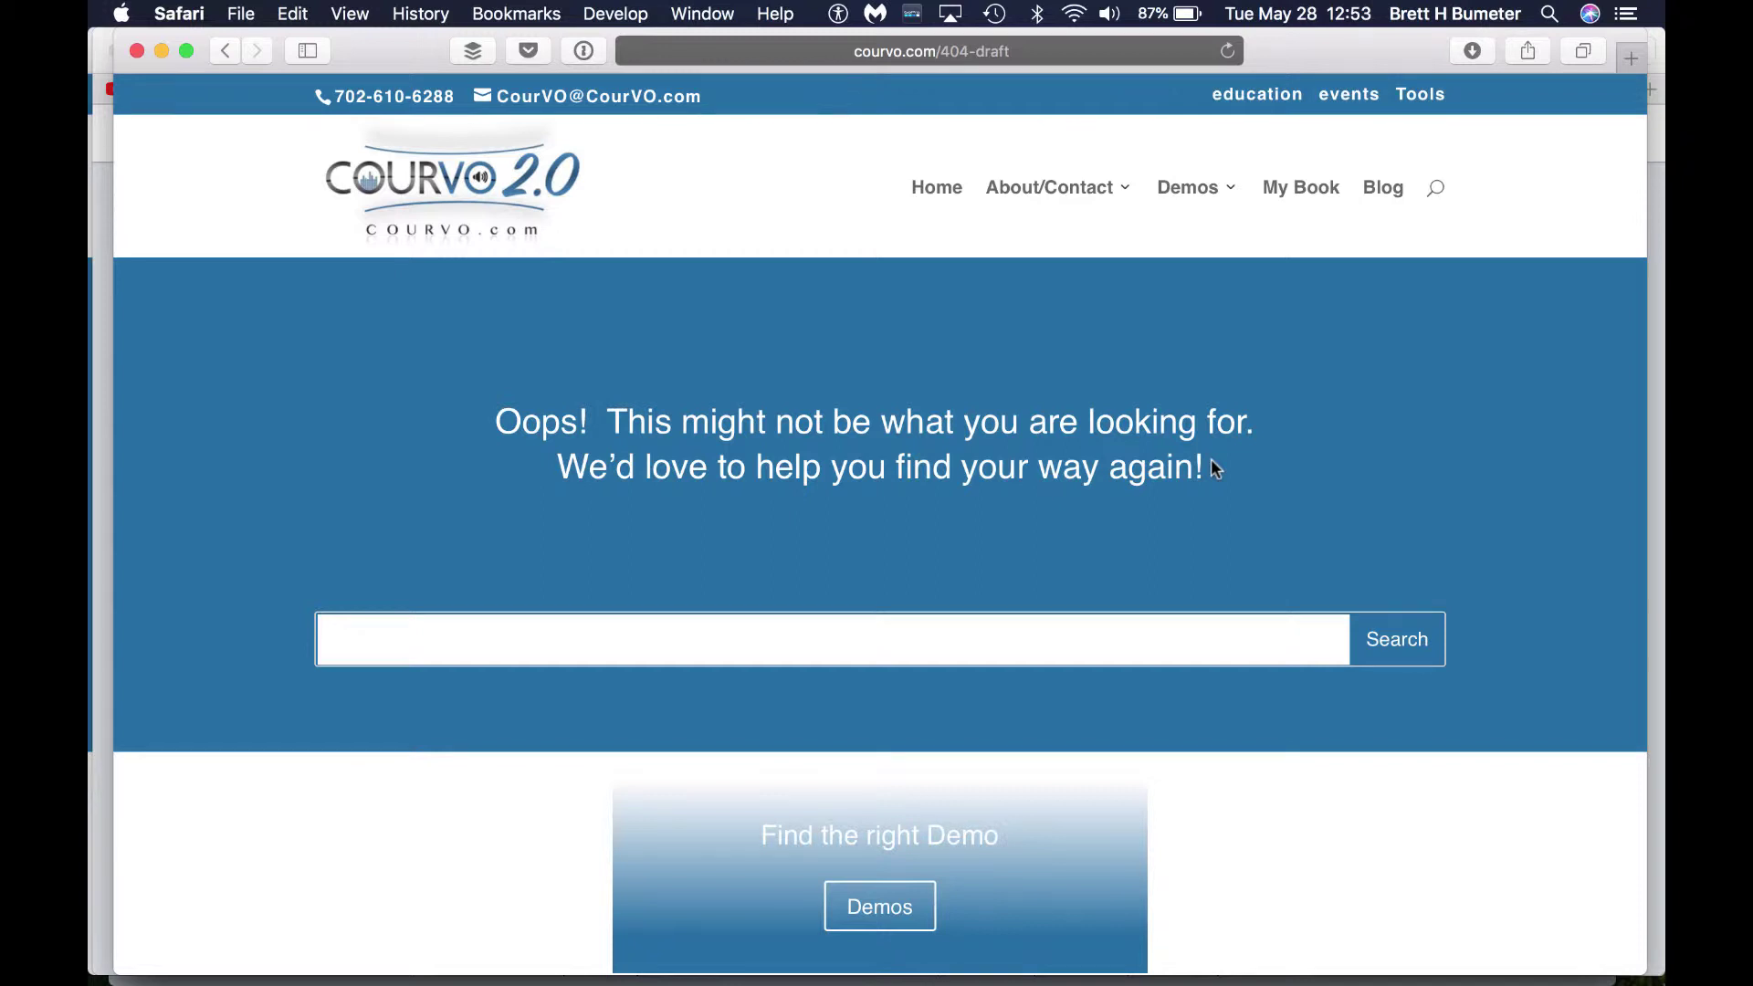
{"action": "key", "text": "super+w"}
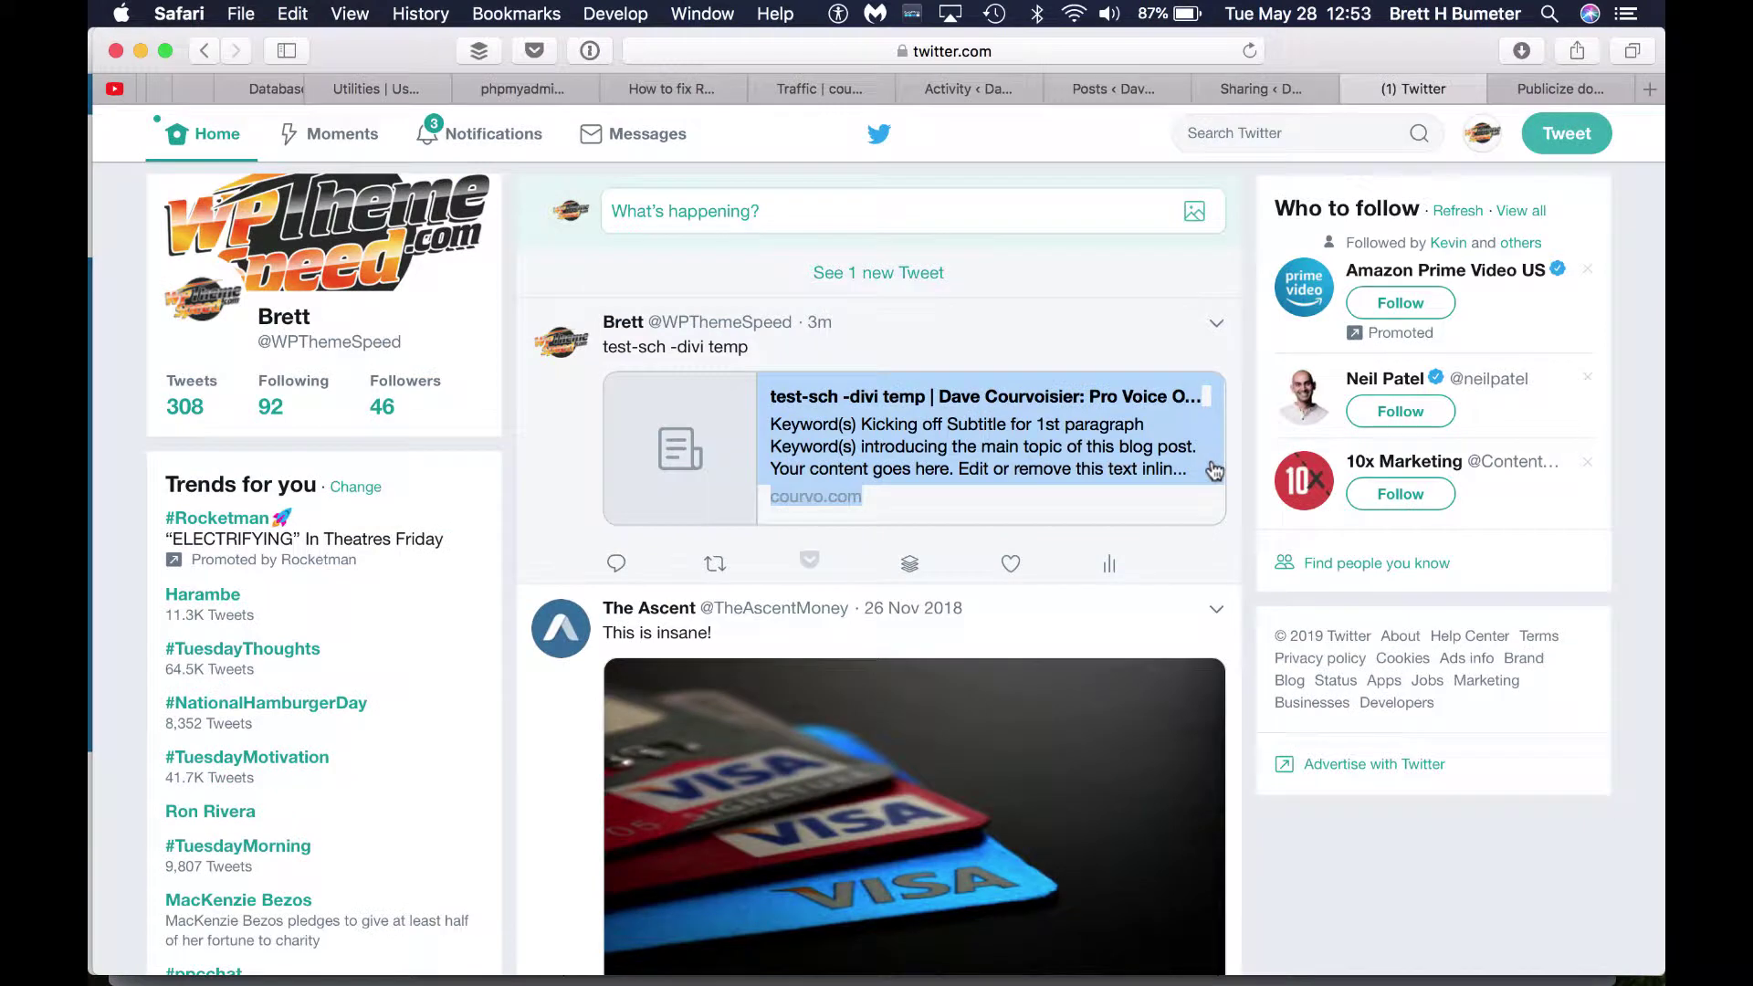
Reload the WordPress.com activity log to review the entries recorded for the post "test-sch -divi temp"
{"action": "left_click", "coordinate": [950, 80]}
{"action": "left_click", "coordinate": [1249, 52]}
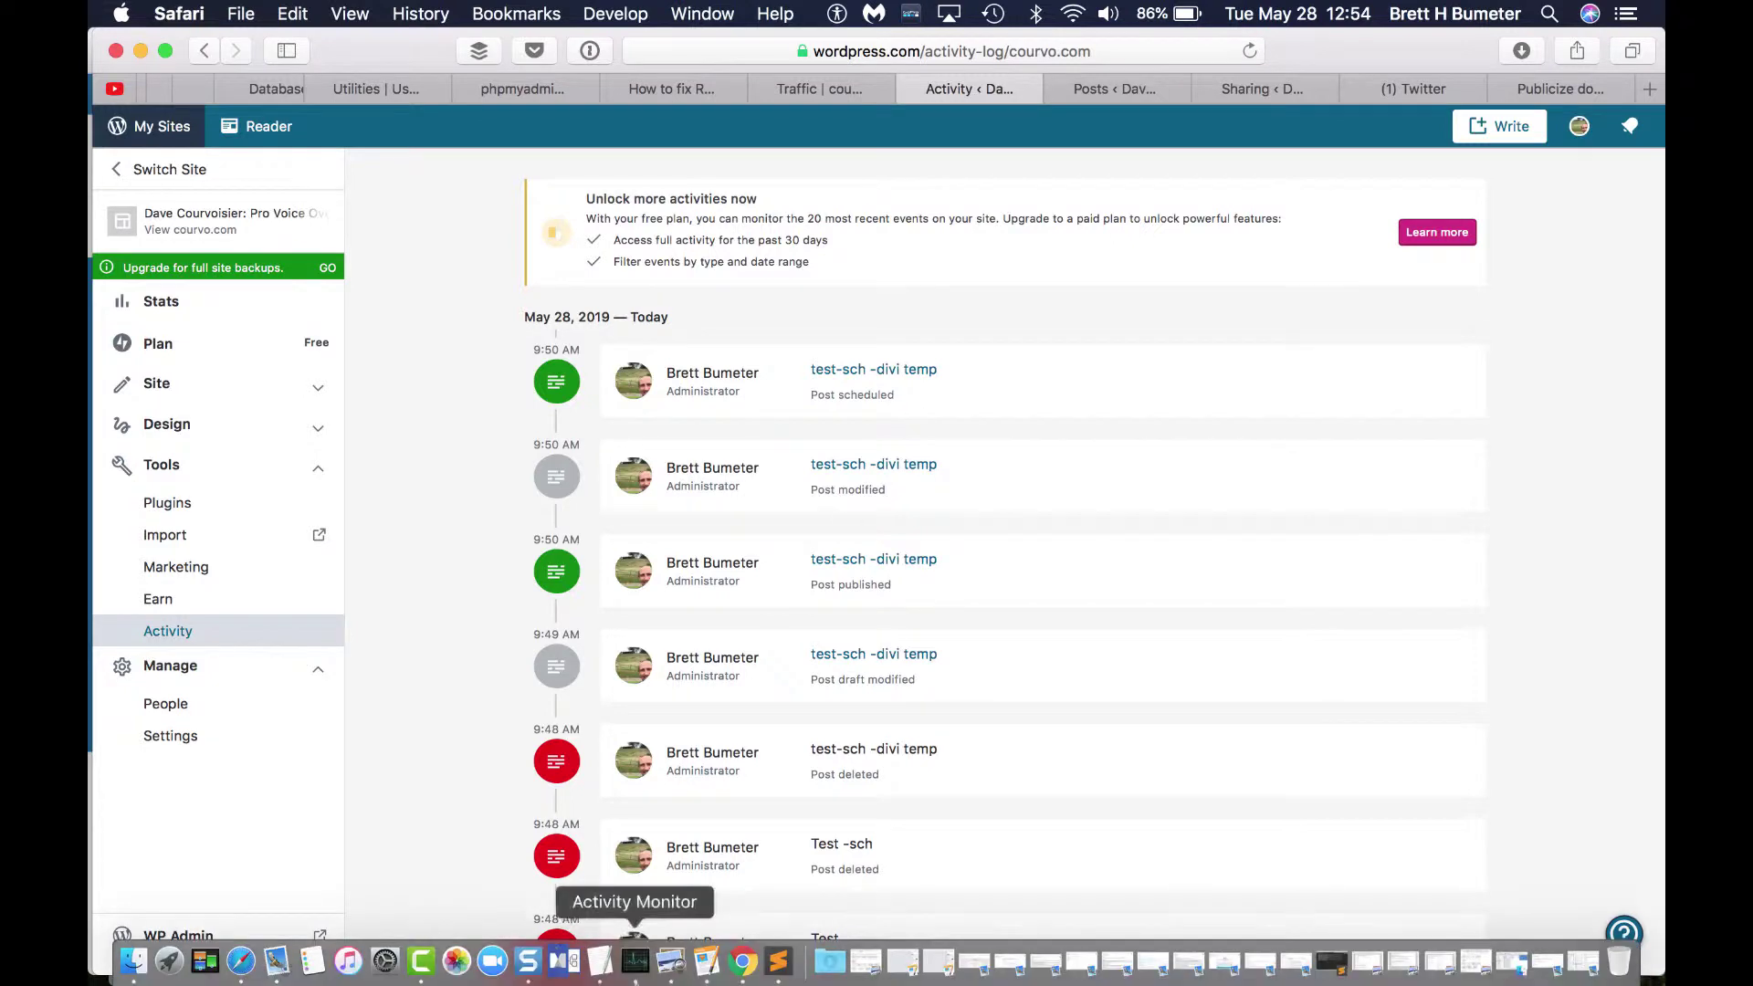
{"action": "left_click", "coordinate": [422, 961]}
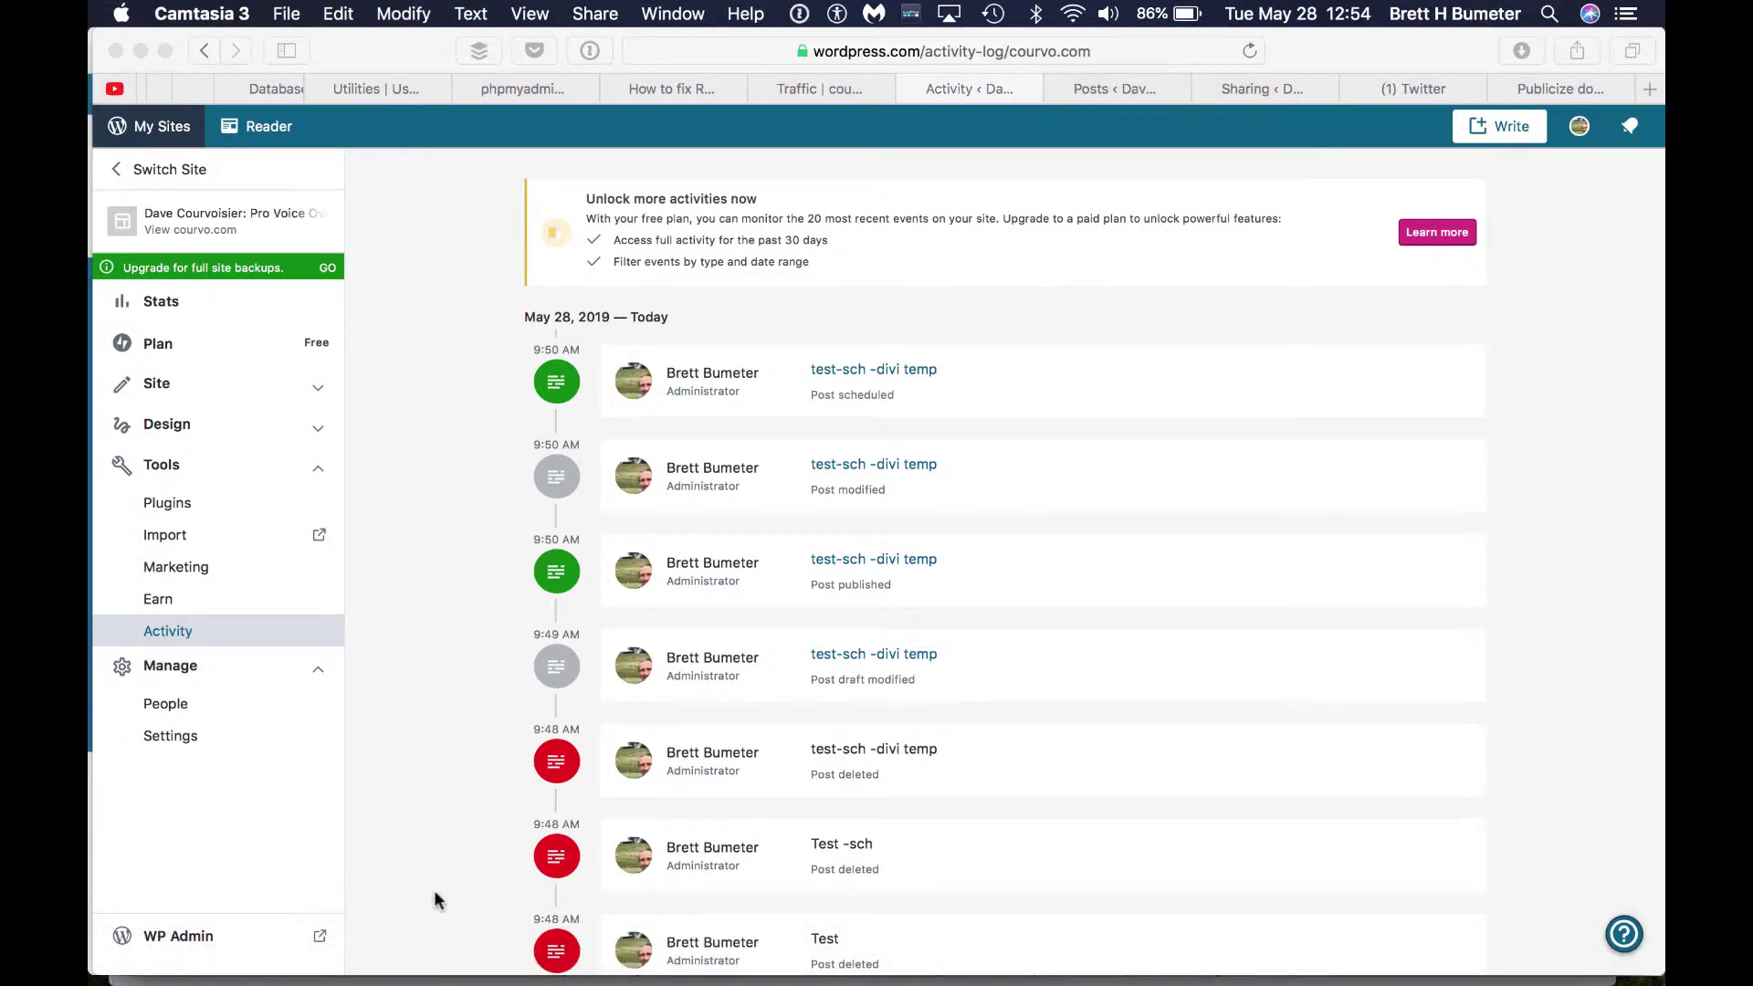
{"action": "right_click", "coordinate": [428, 971]}
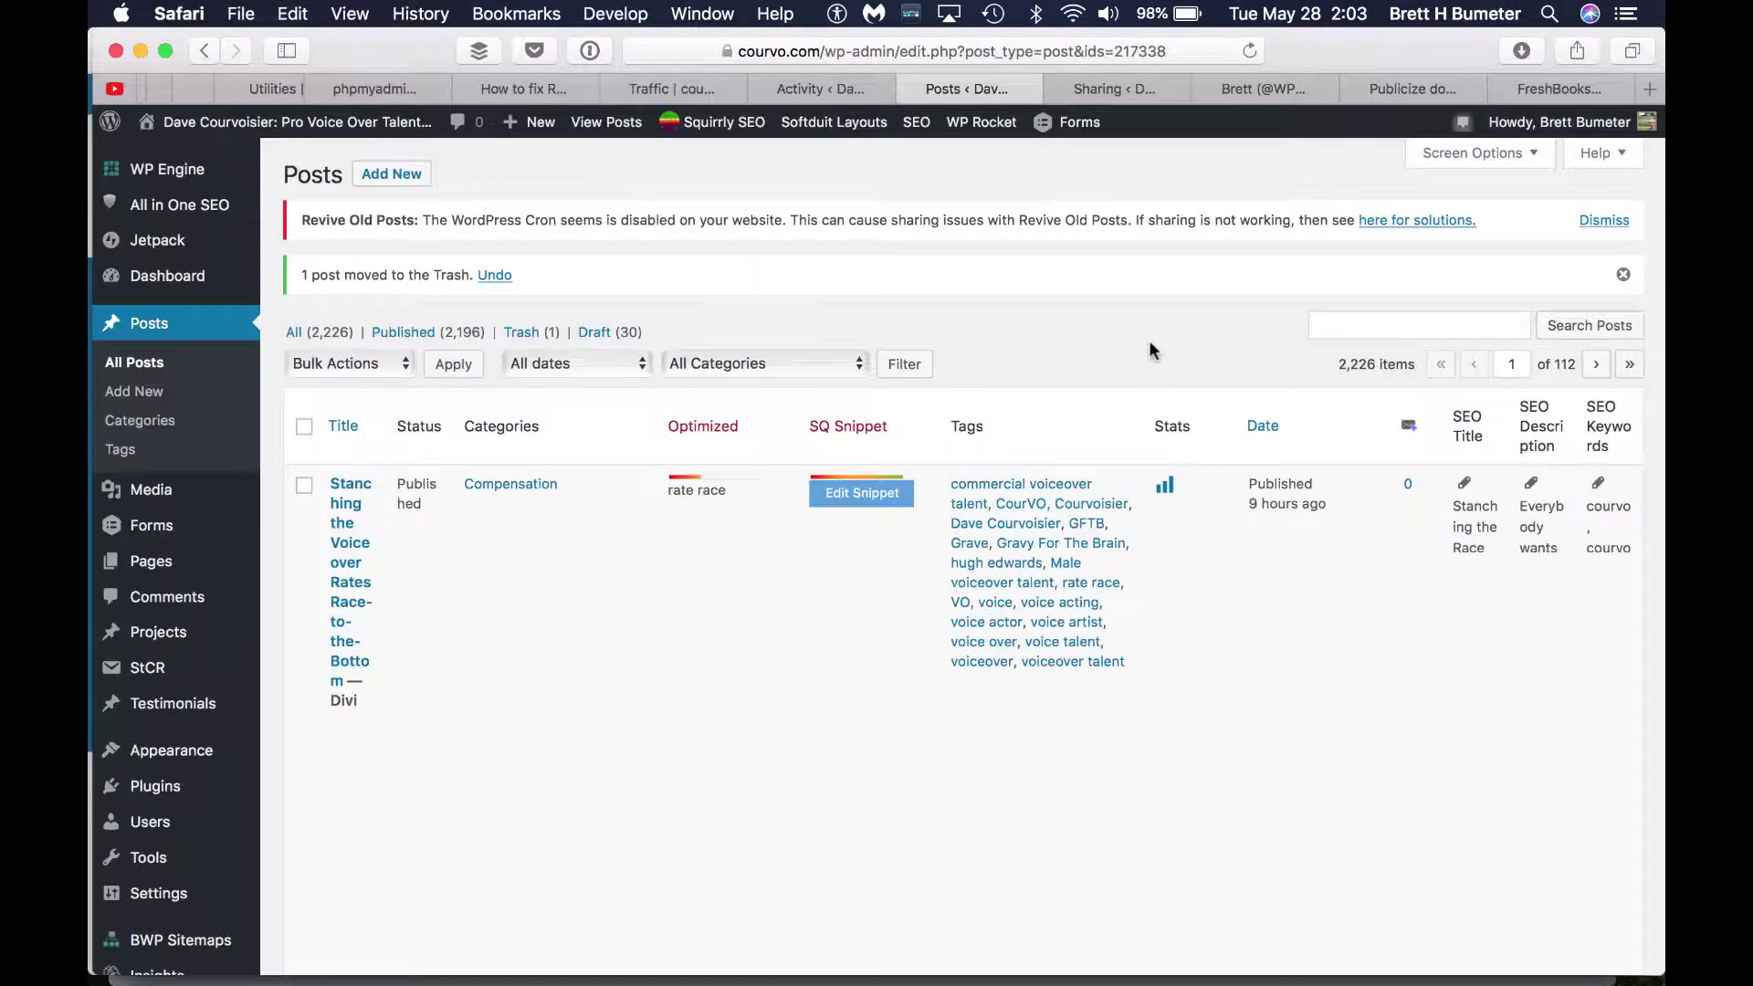
{"action": "left_click", "coordinate": [384, 178]}
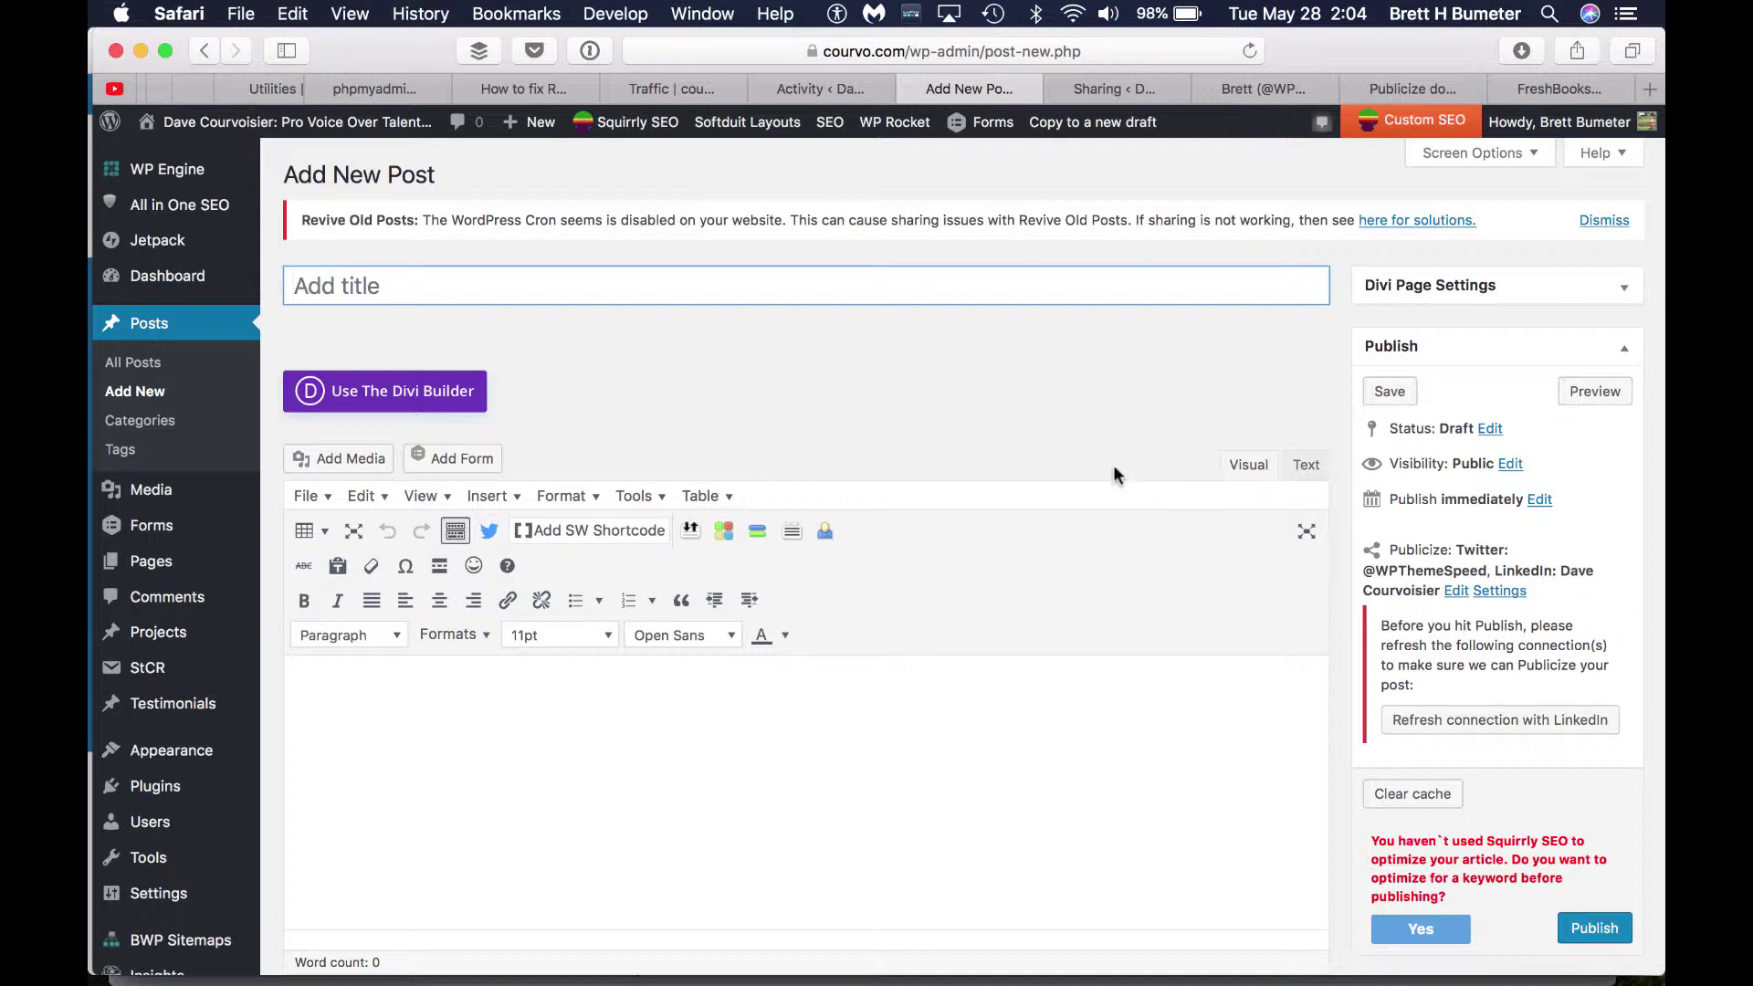
{"action": "left_click", "coordinate": [1461, 592]}
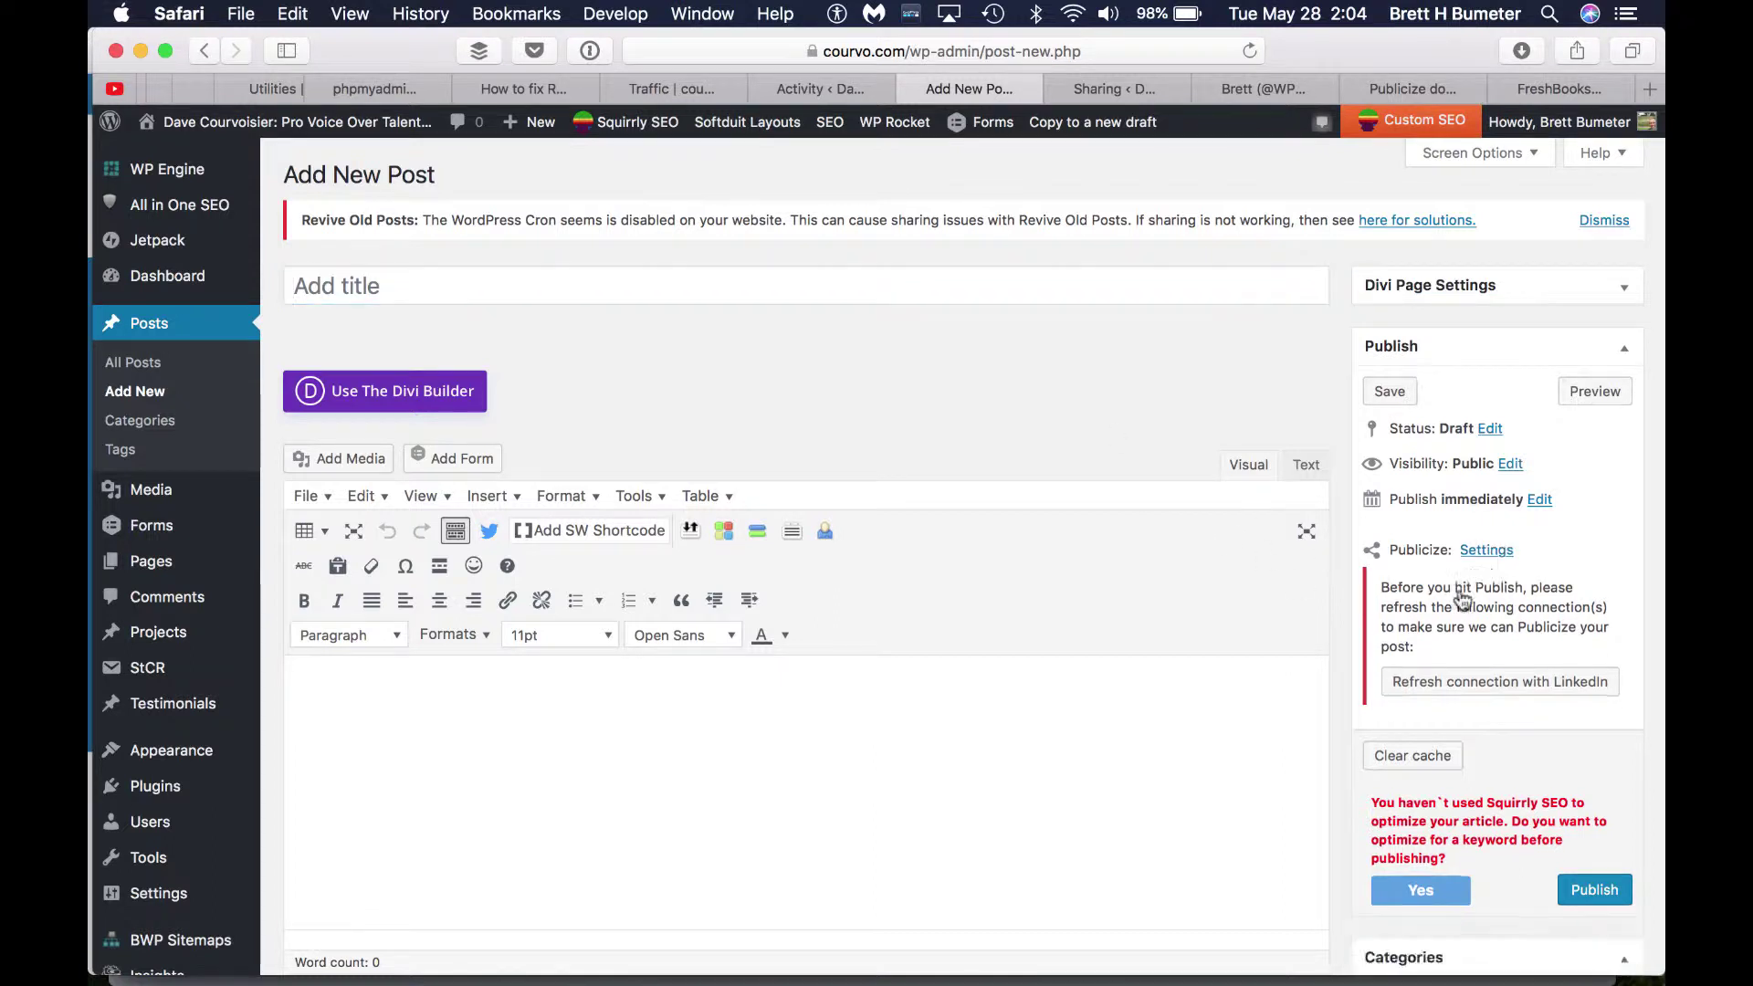
{"action": "left_click", "coordinate": [1376, 596]}
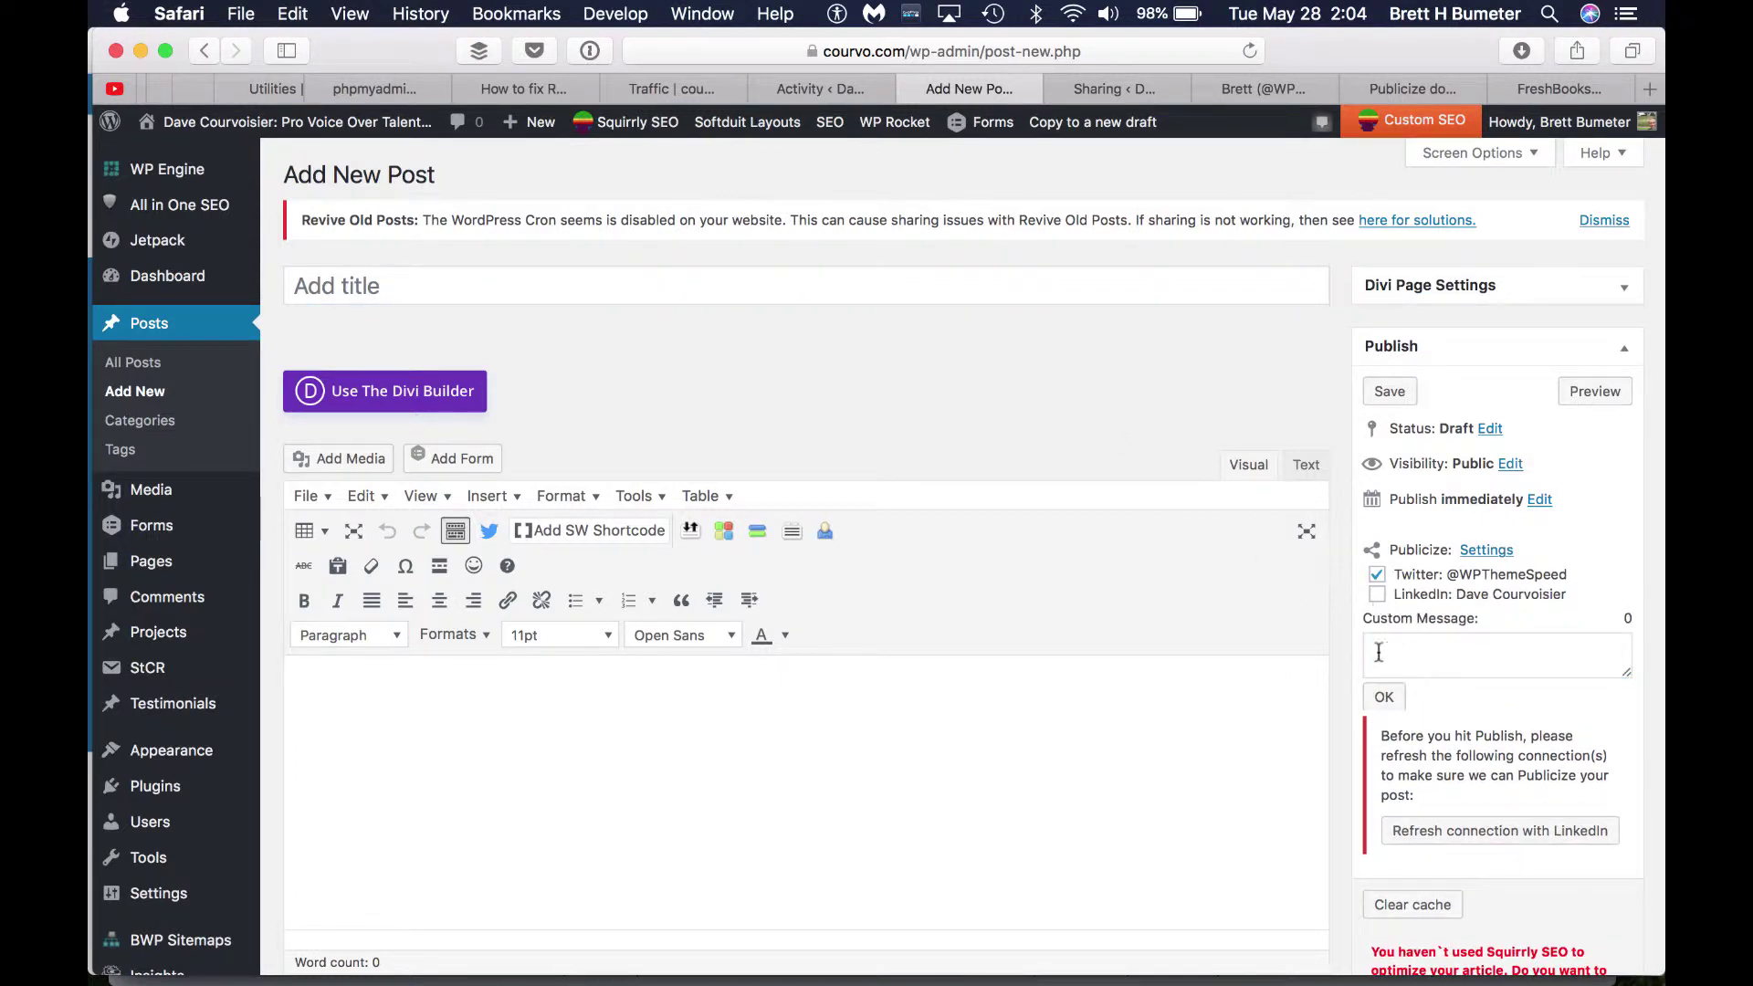
{"action": "left_click", "coordinate": [1384, 698]}
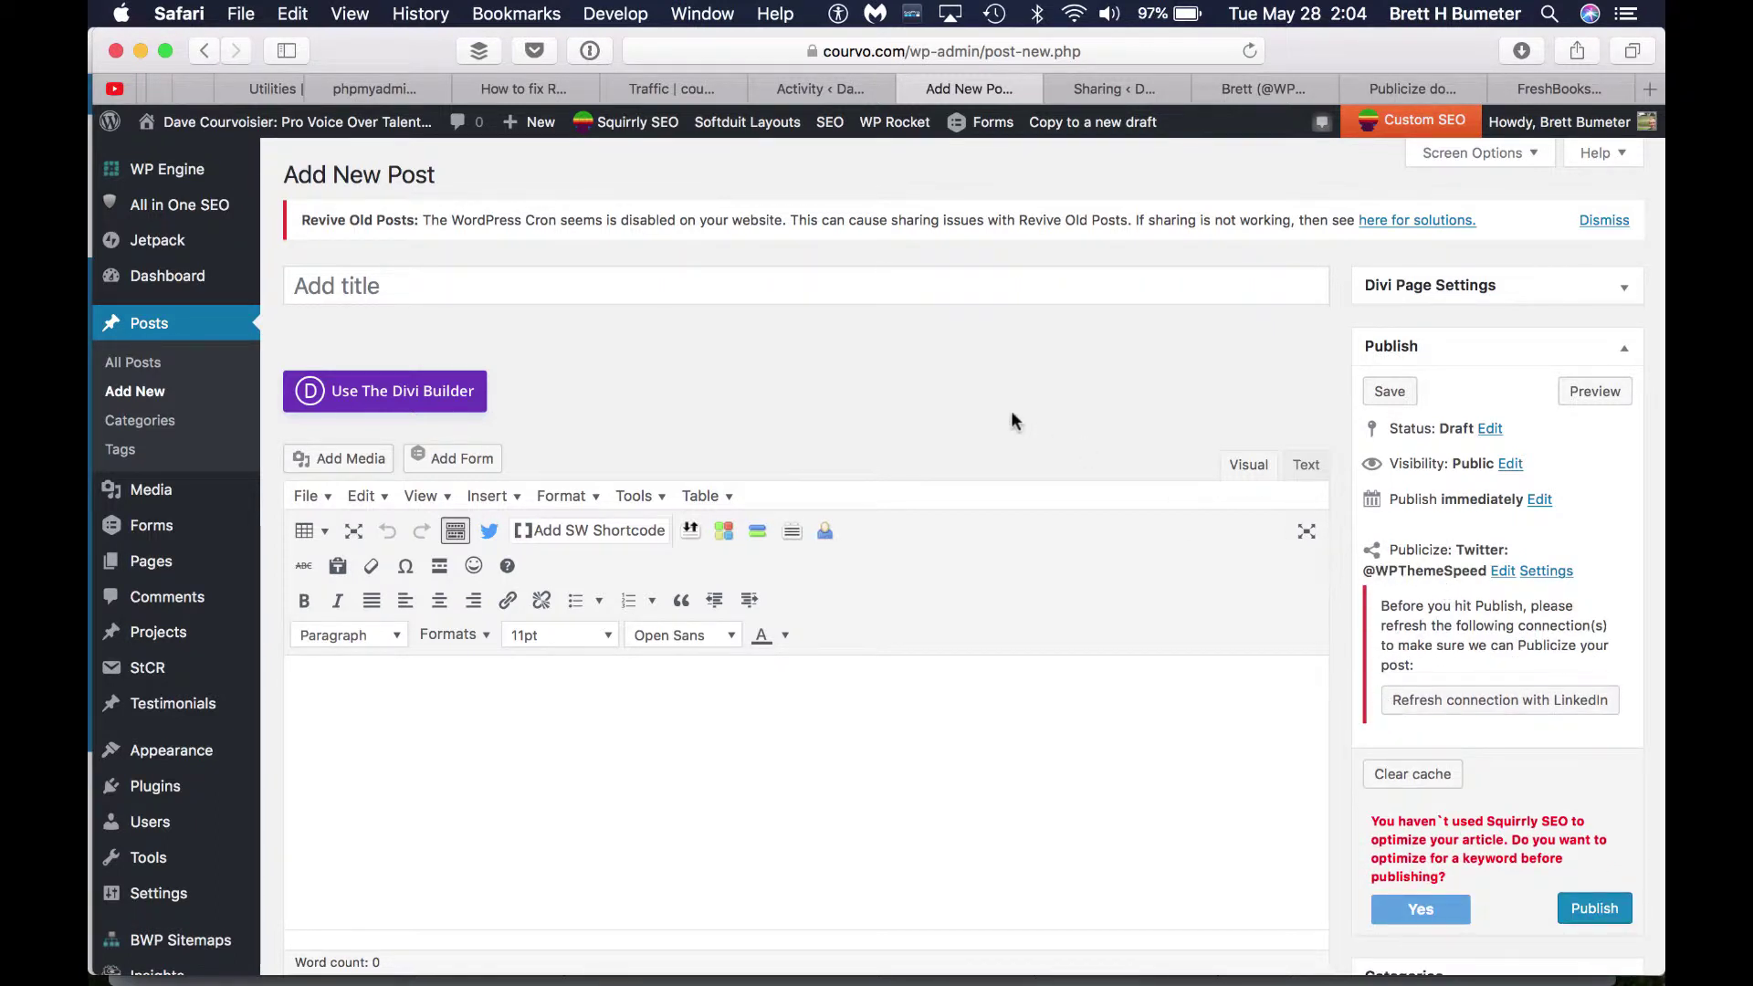
Title the post "Test Dvi scheduled first then switch to divi then add template"
{"action": "left_click", "coordinate": [862, 296]}
{"action": "key", "text": "super+v"}
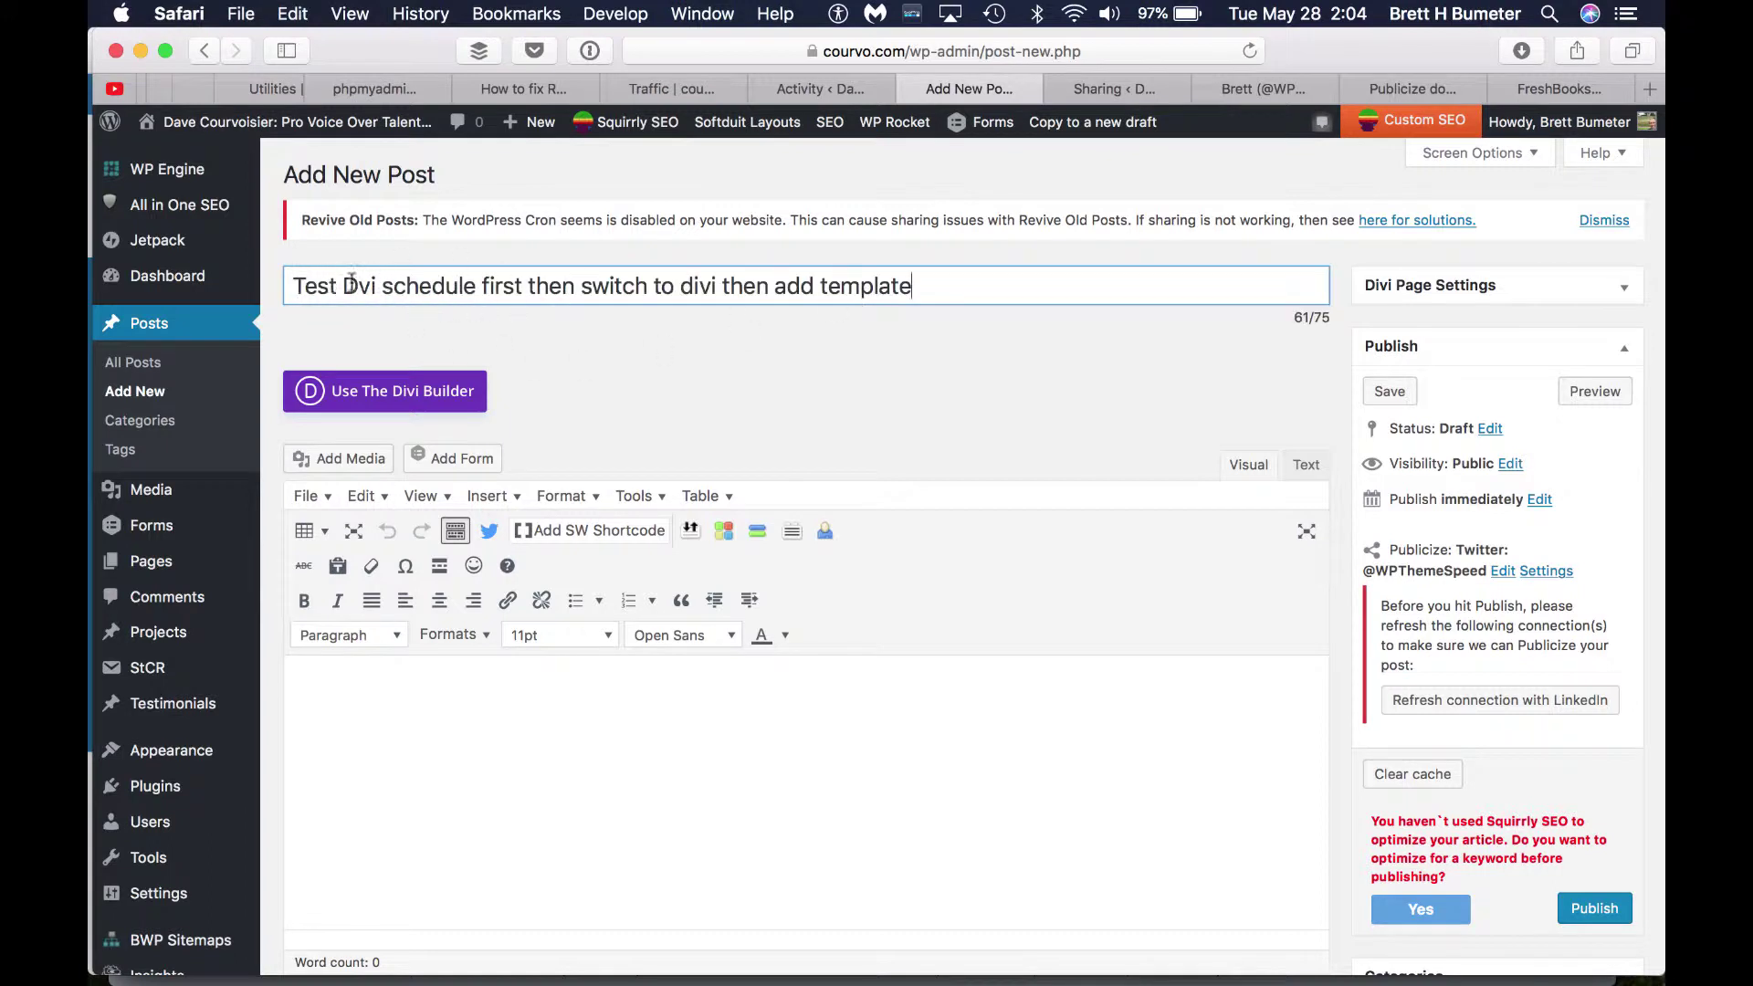
{"action": "left_click", "coordinate": [475, 286]}
{"action": "type", "text": "d"}
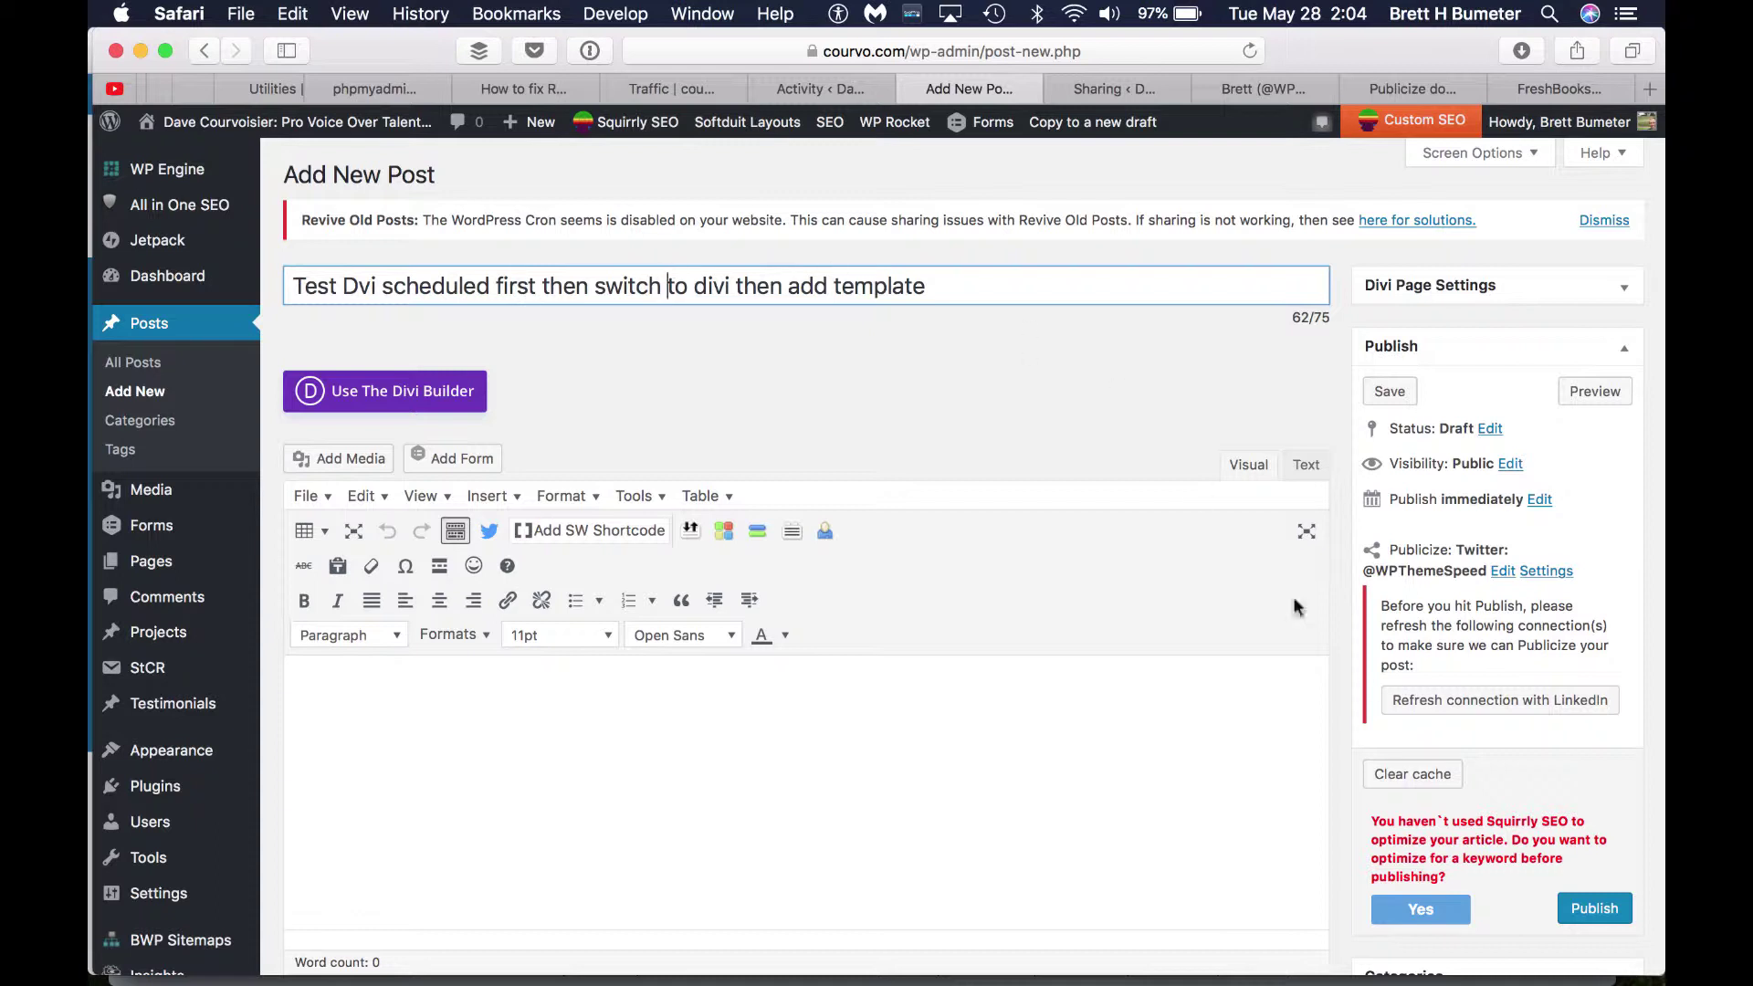
Schedule the post for May 28, 2019 at 12:03 while it still uses the standard editor
{"action": "left_click", "coordinate": [1539, 501]}
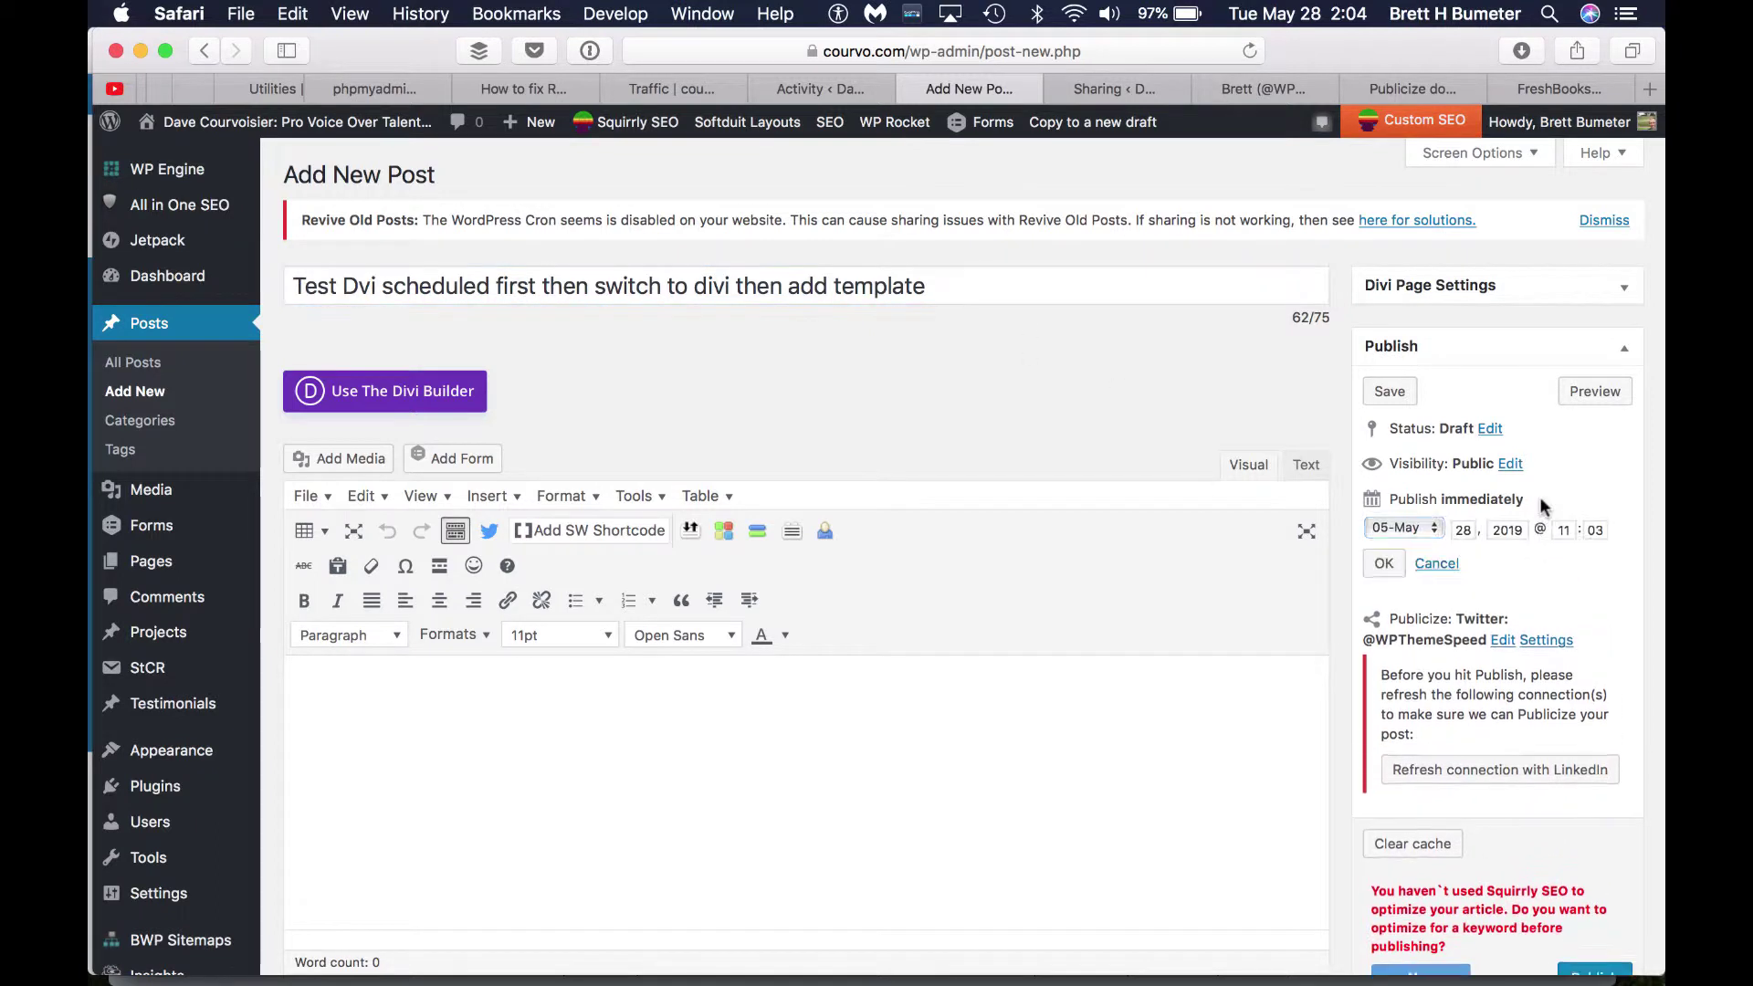
{"action": "double_click", "coordinate": [1594, 530]}
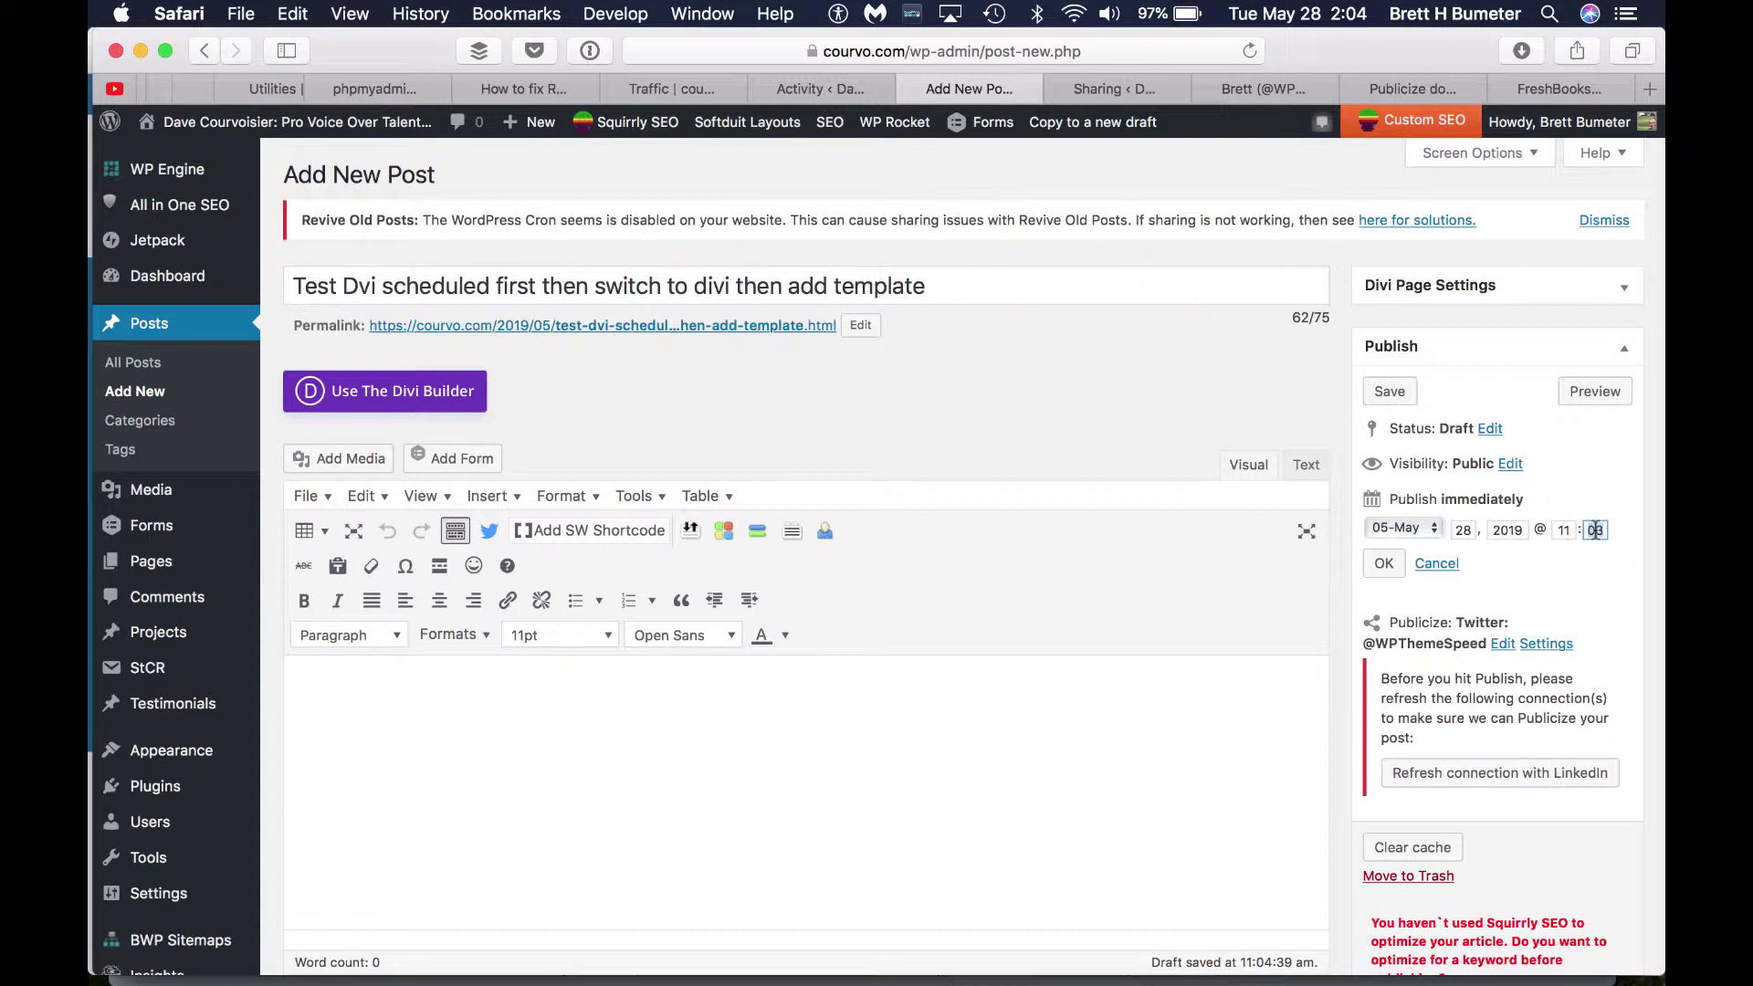
{"action": "double_click", "coordinate": [1564, 530]}
{"action": "type", "text": "12"}
{"action": "left_click", "coordinate": [1383, 565]}
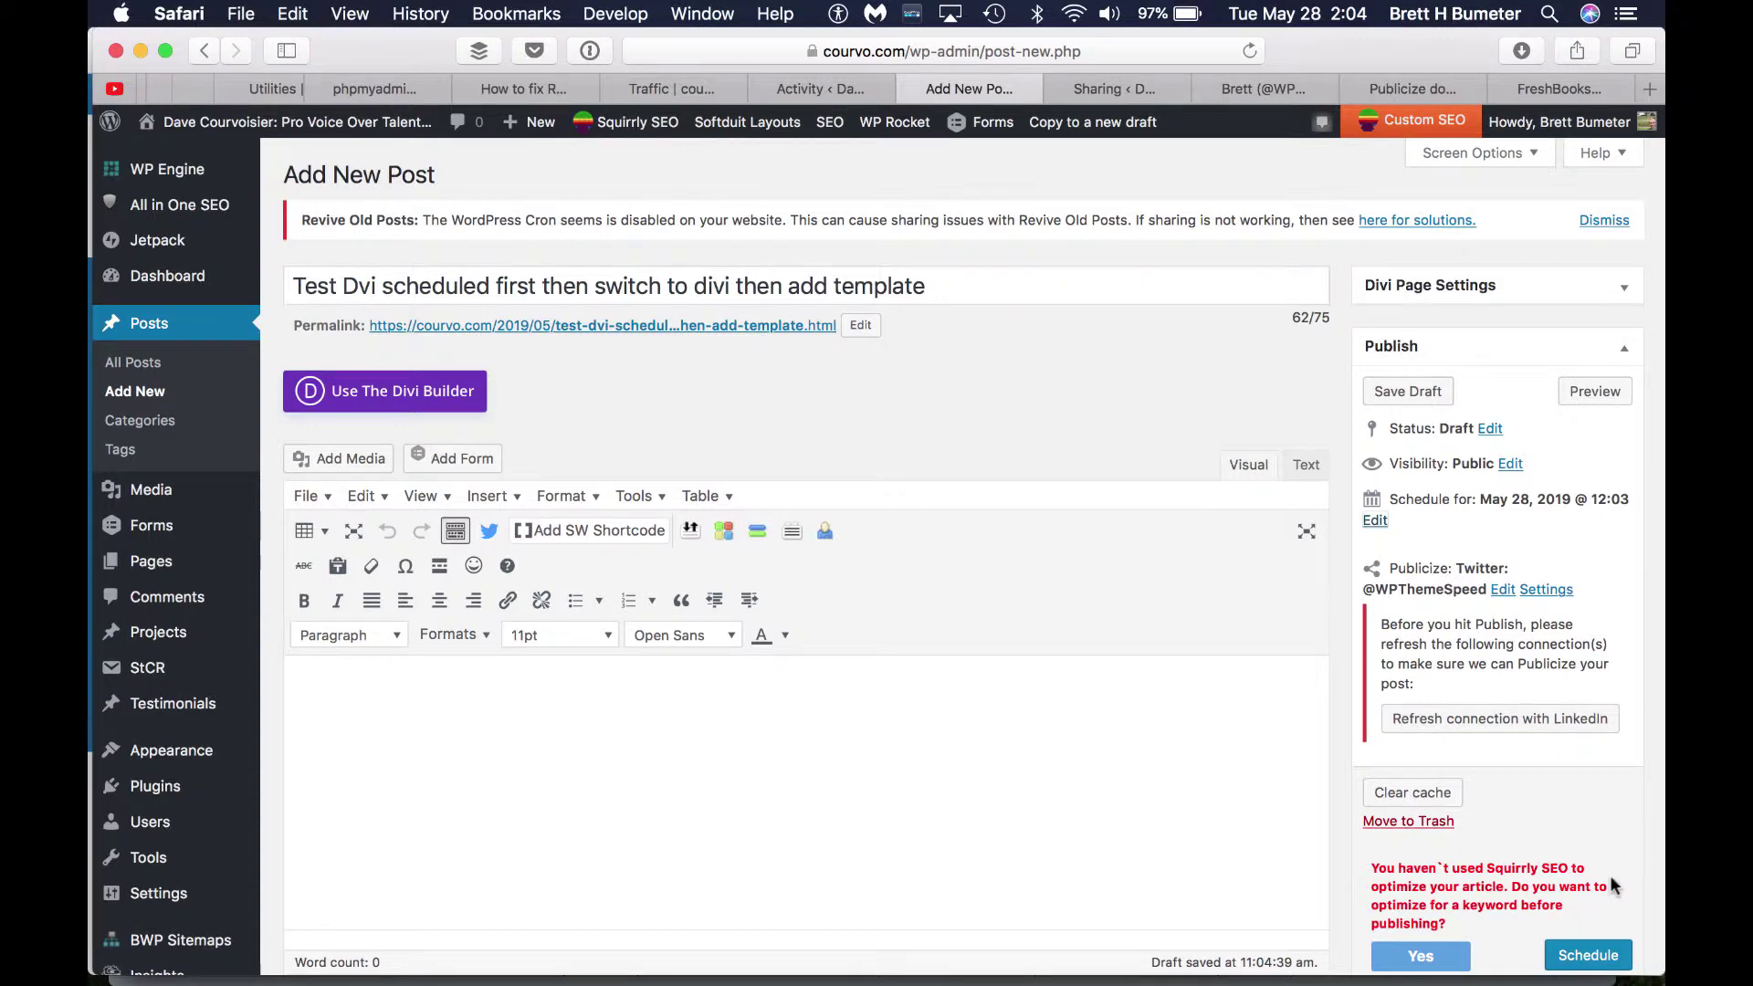
{"action": "scroll", "coordinate": [1609, 875], "scroll_direction": "down", "scroll_amount": 2}
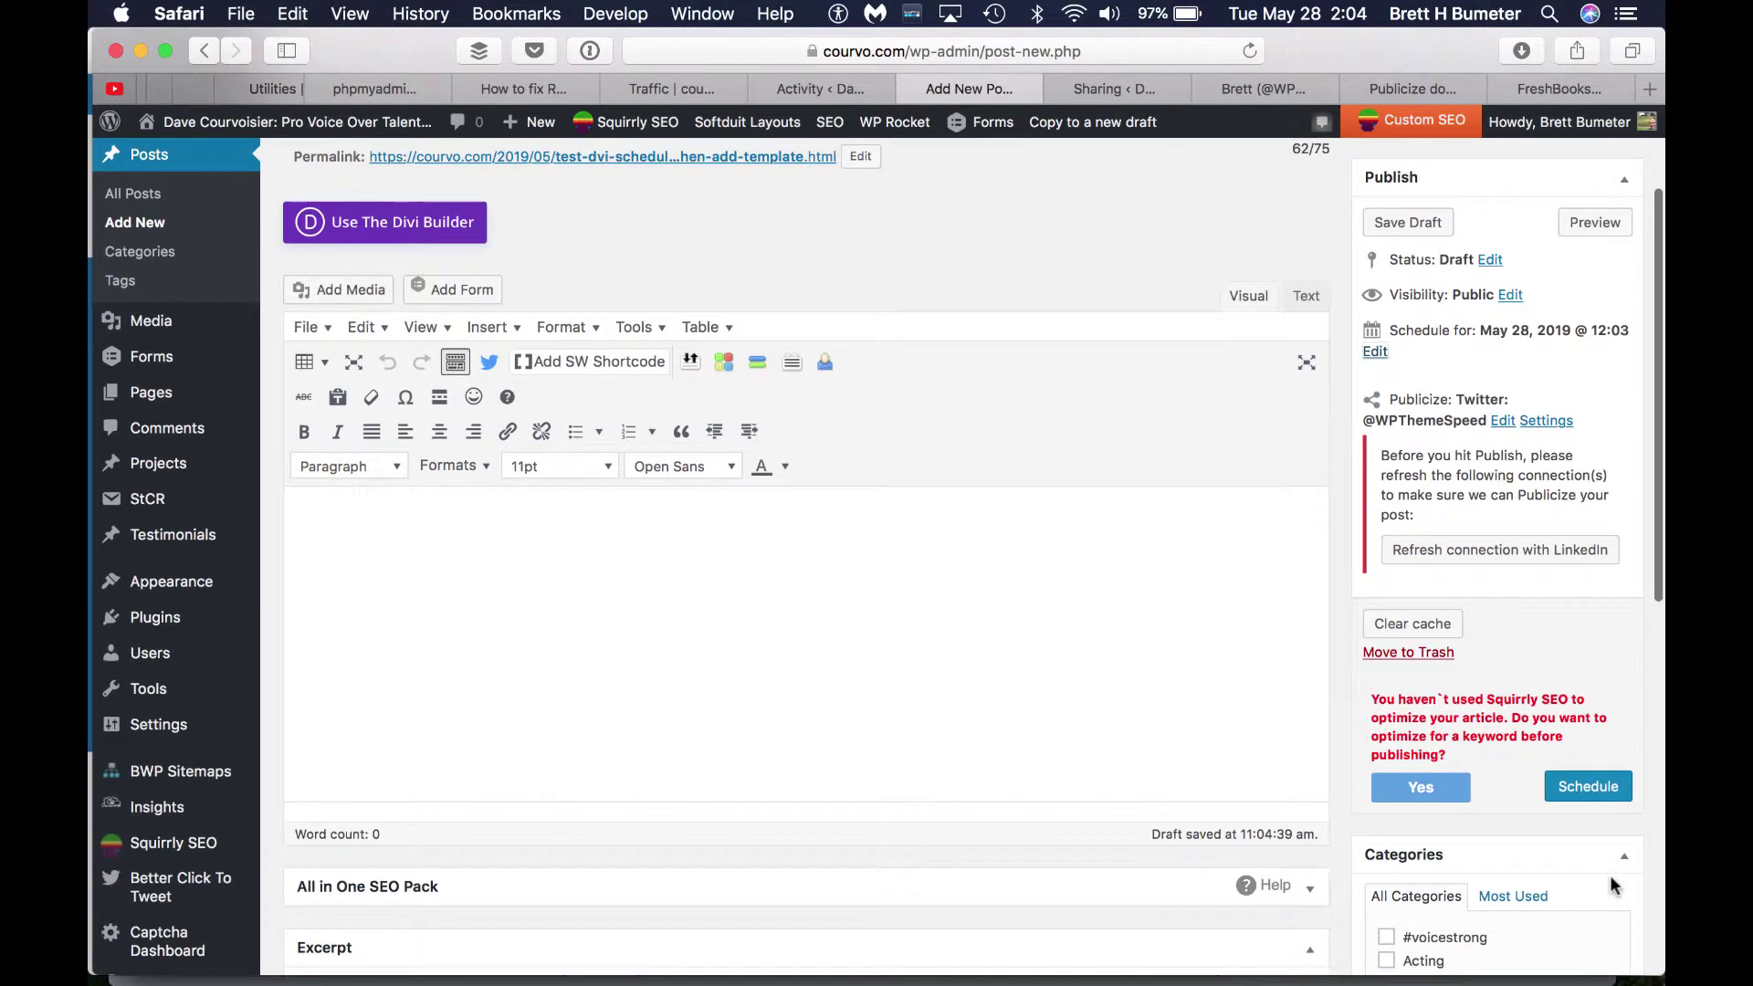
{"action": "left_click", "coordinate": [1590, 788]}
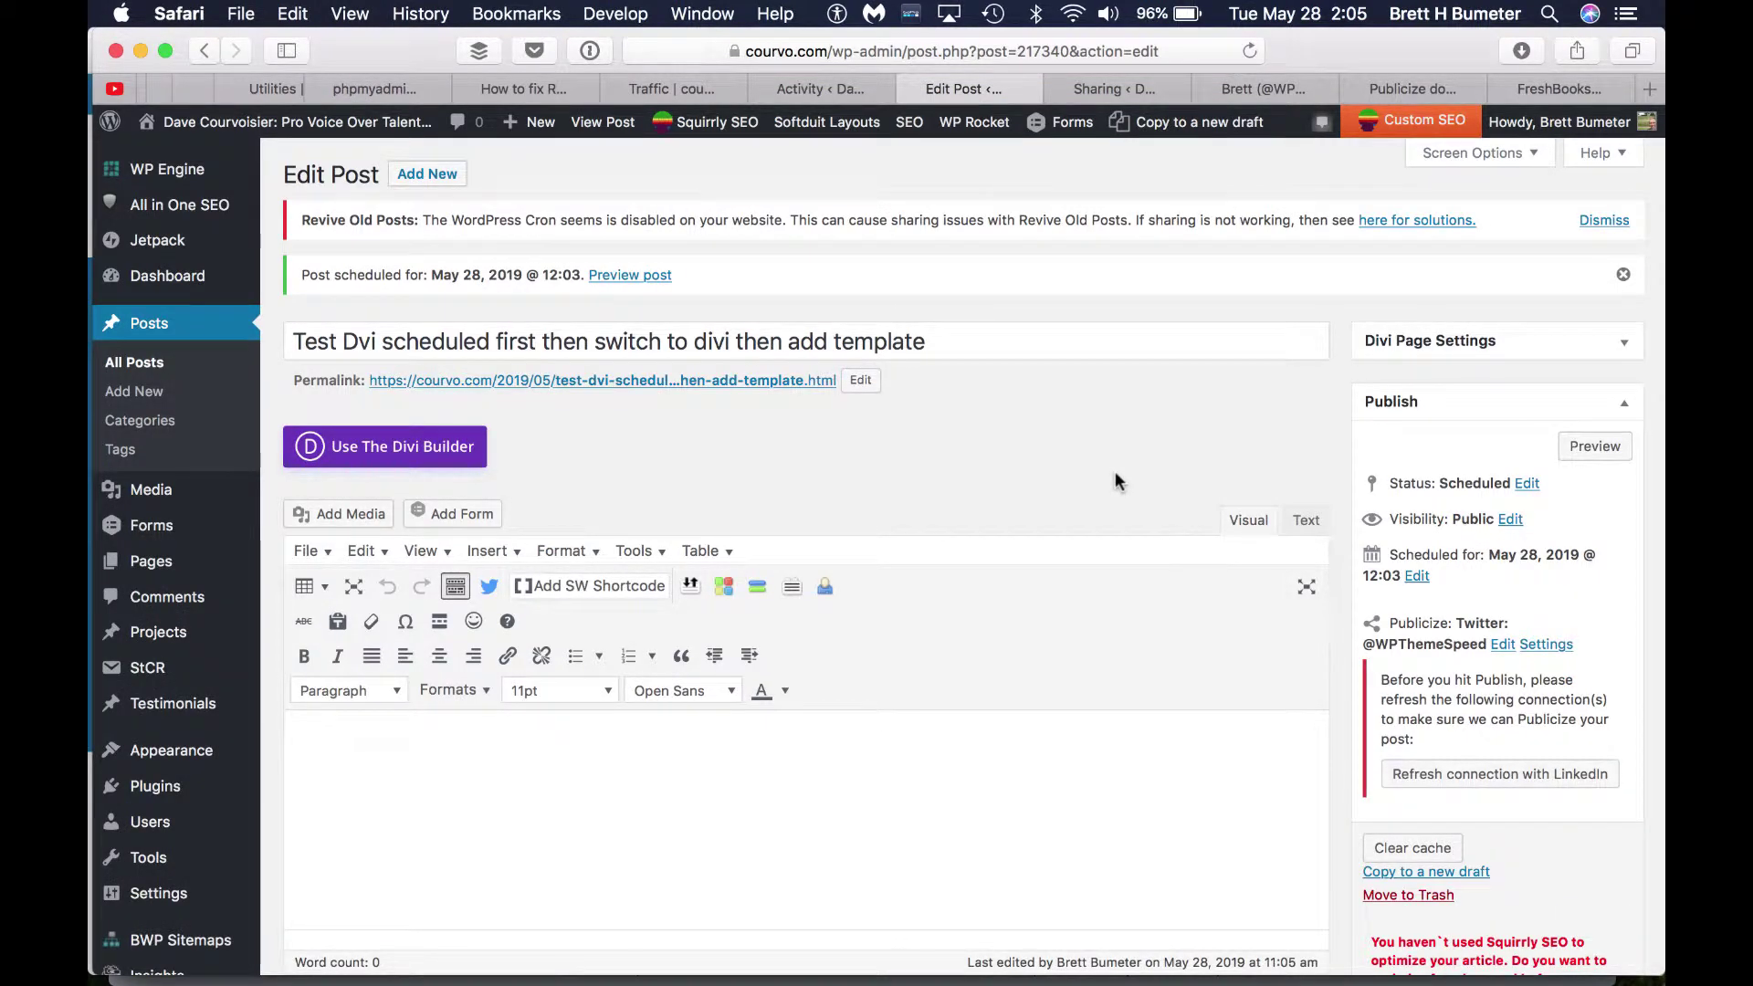
Switch the scheduled post to the Divi Builder, start building from scratch, and dismiss the row insertion
{"action": "left_click", "coordinate": [393, 445]}
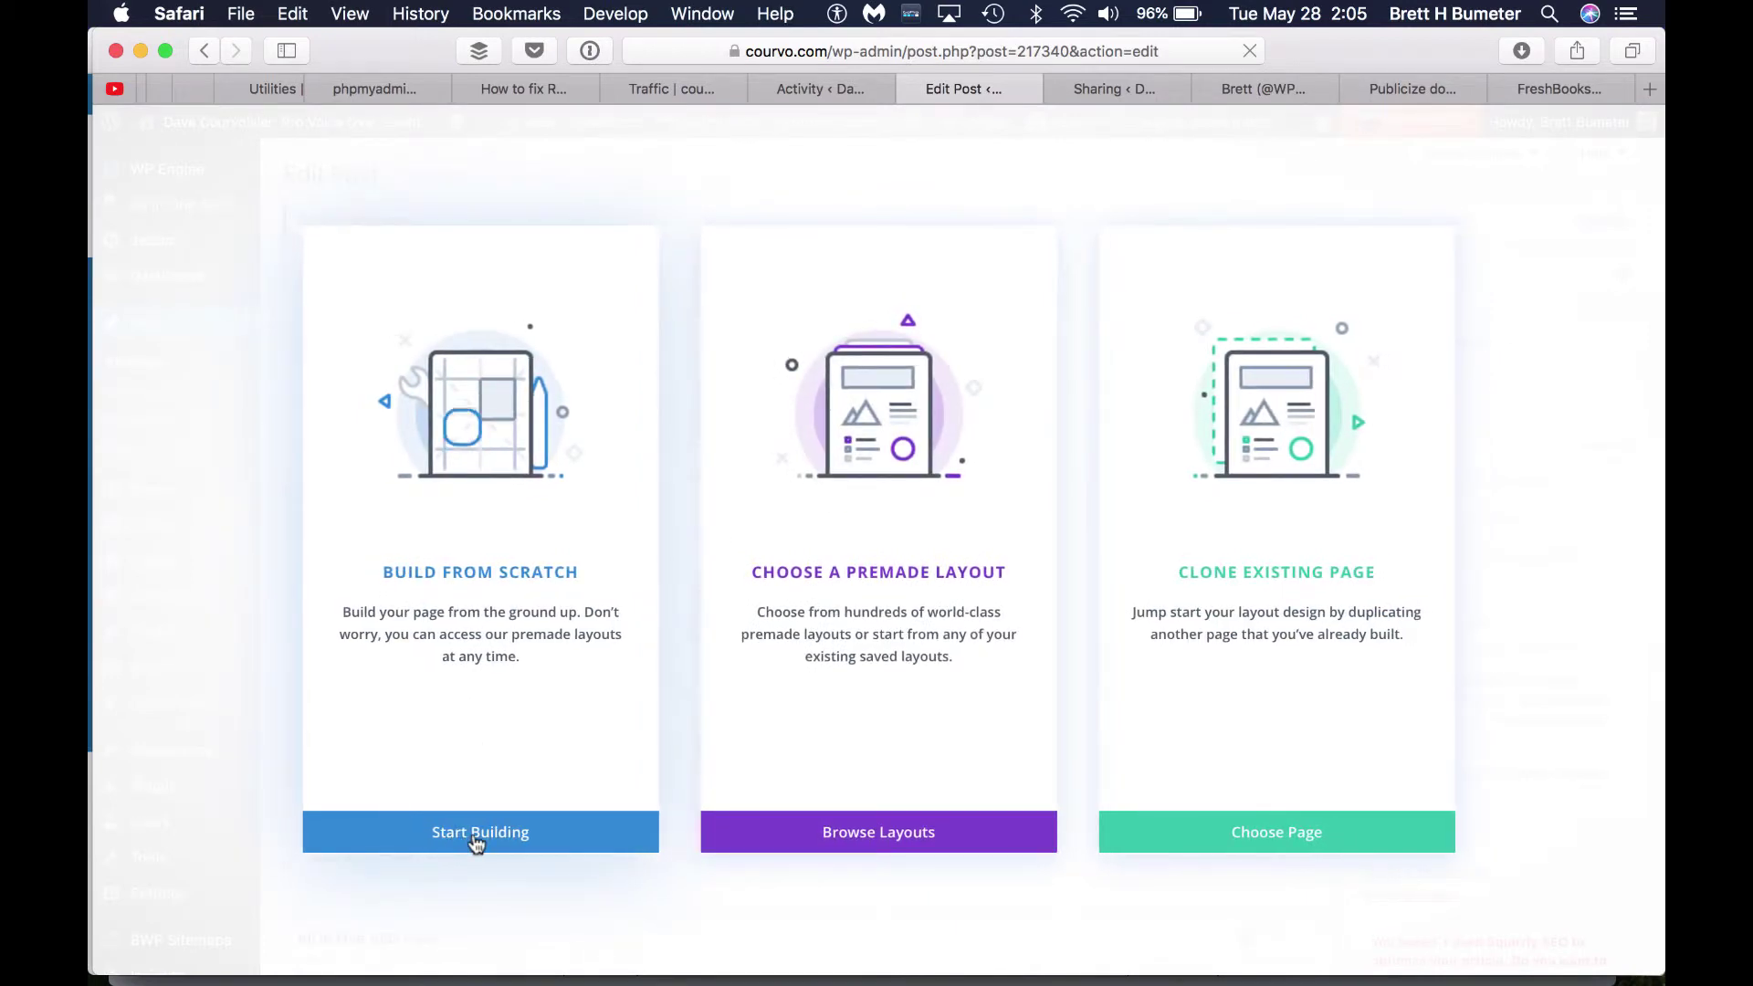
{"action": "left_click", "coordinate": [474, 838]}
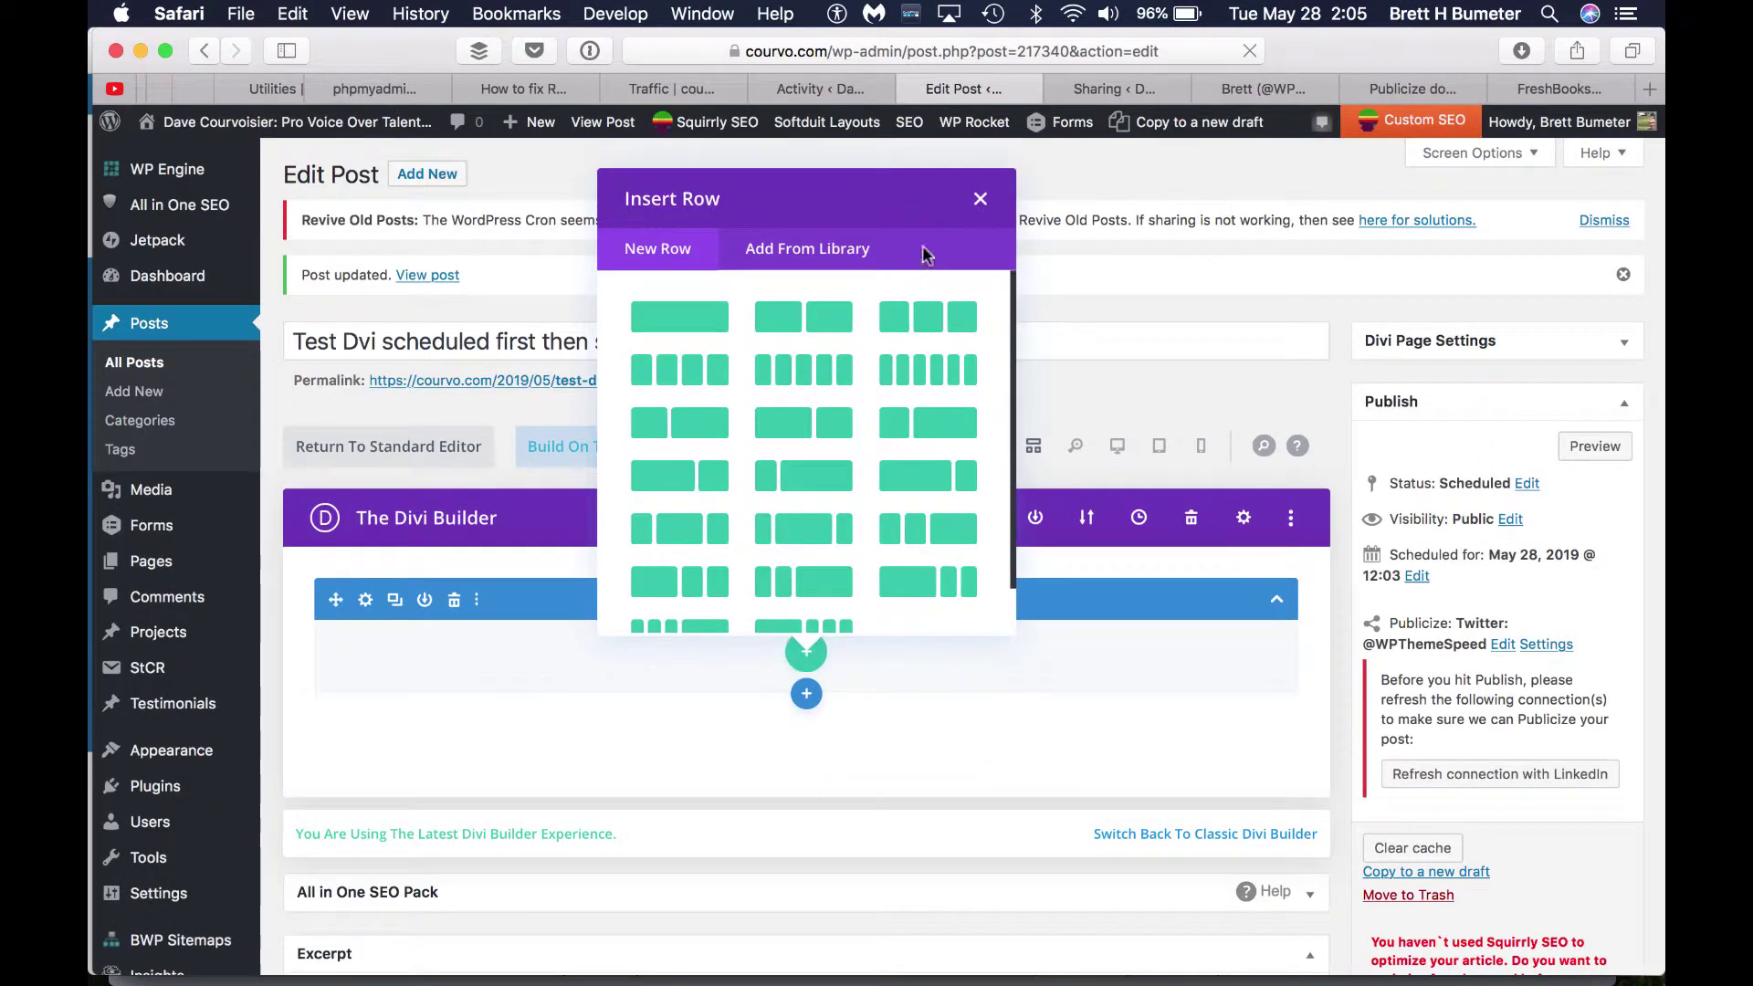
{"action": "left_click", "coordinate": [981, 201]}
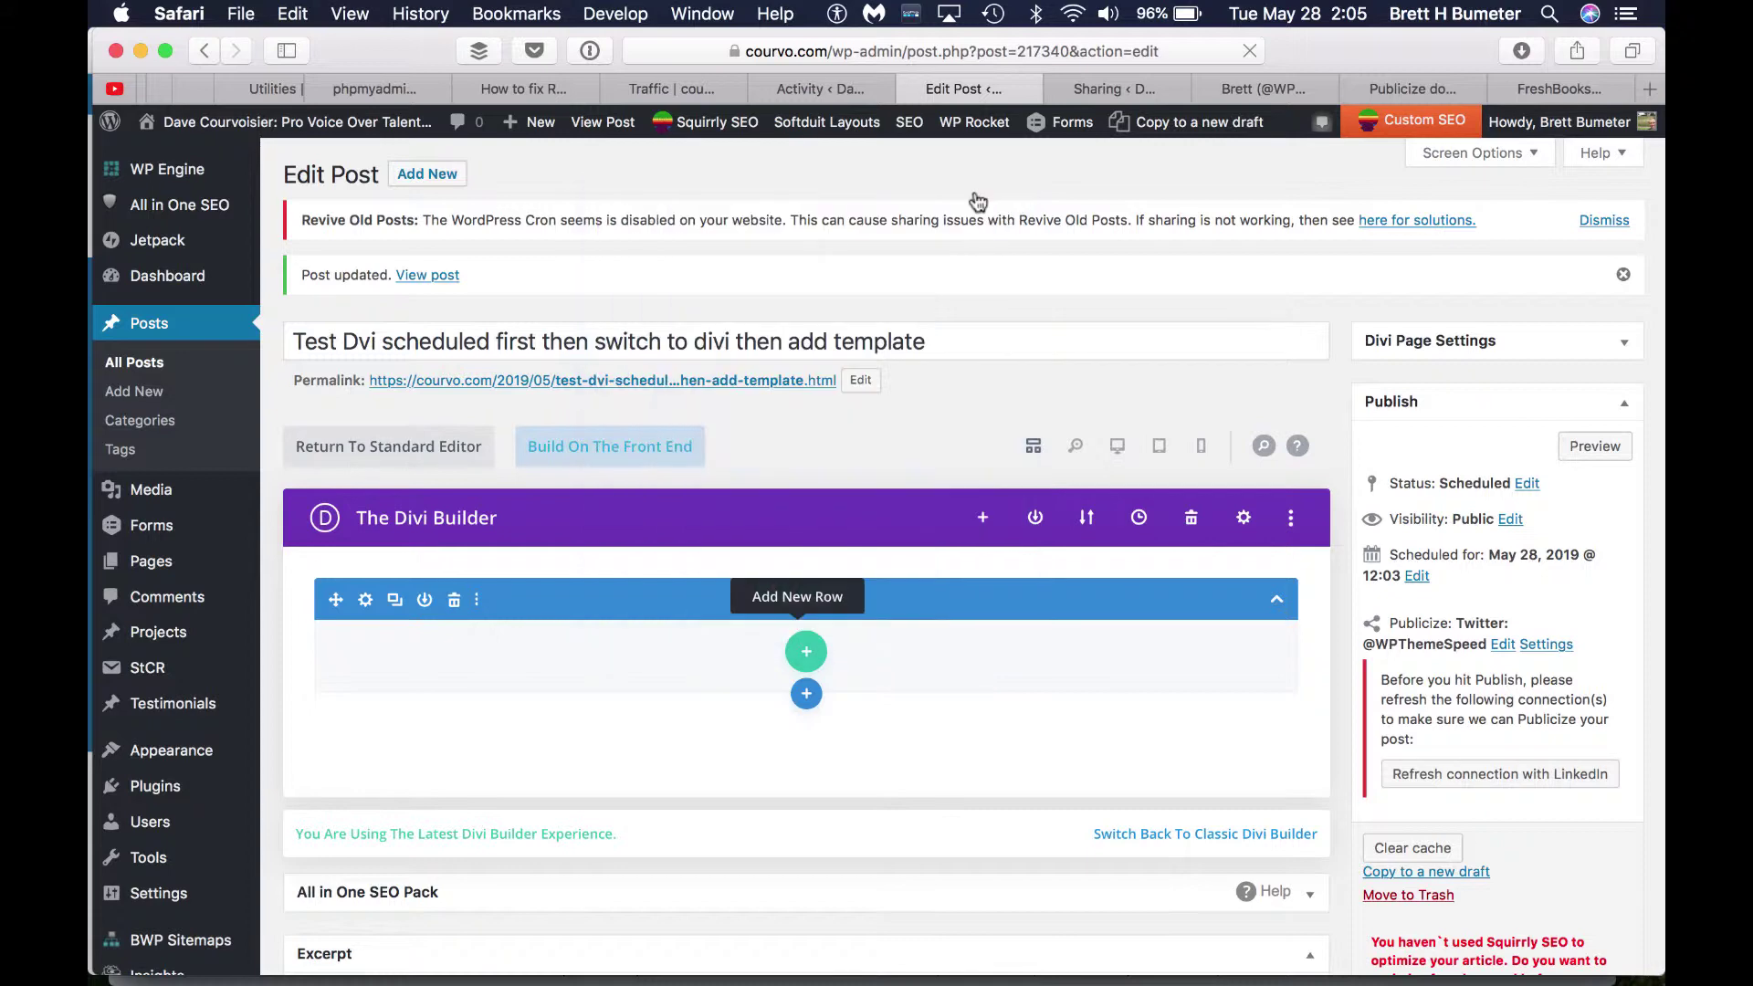
Load the saved layout "Post Layout w manual related post options 2.2" from the Divi library into the post
{"action": "left_click", "coordinate": [984, 520]}
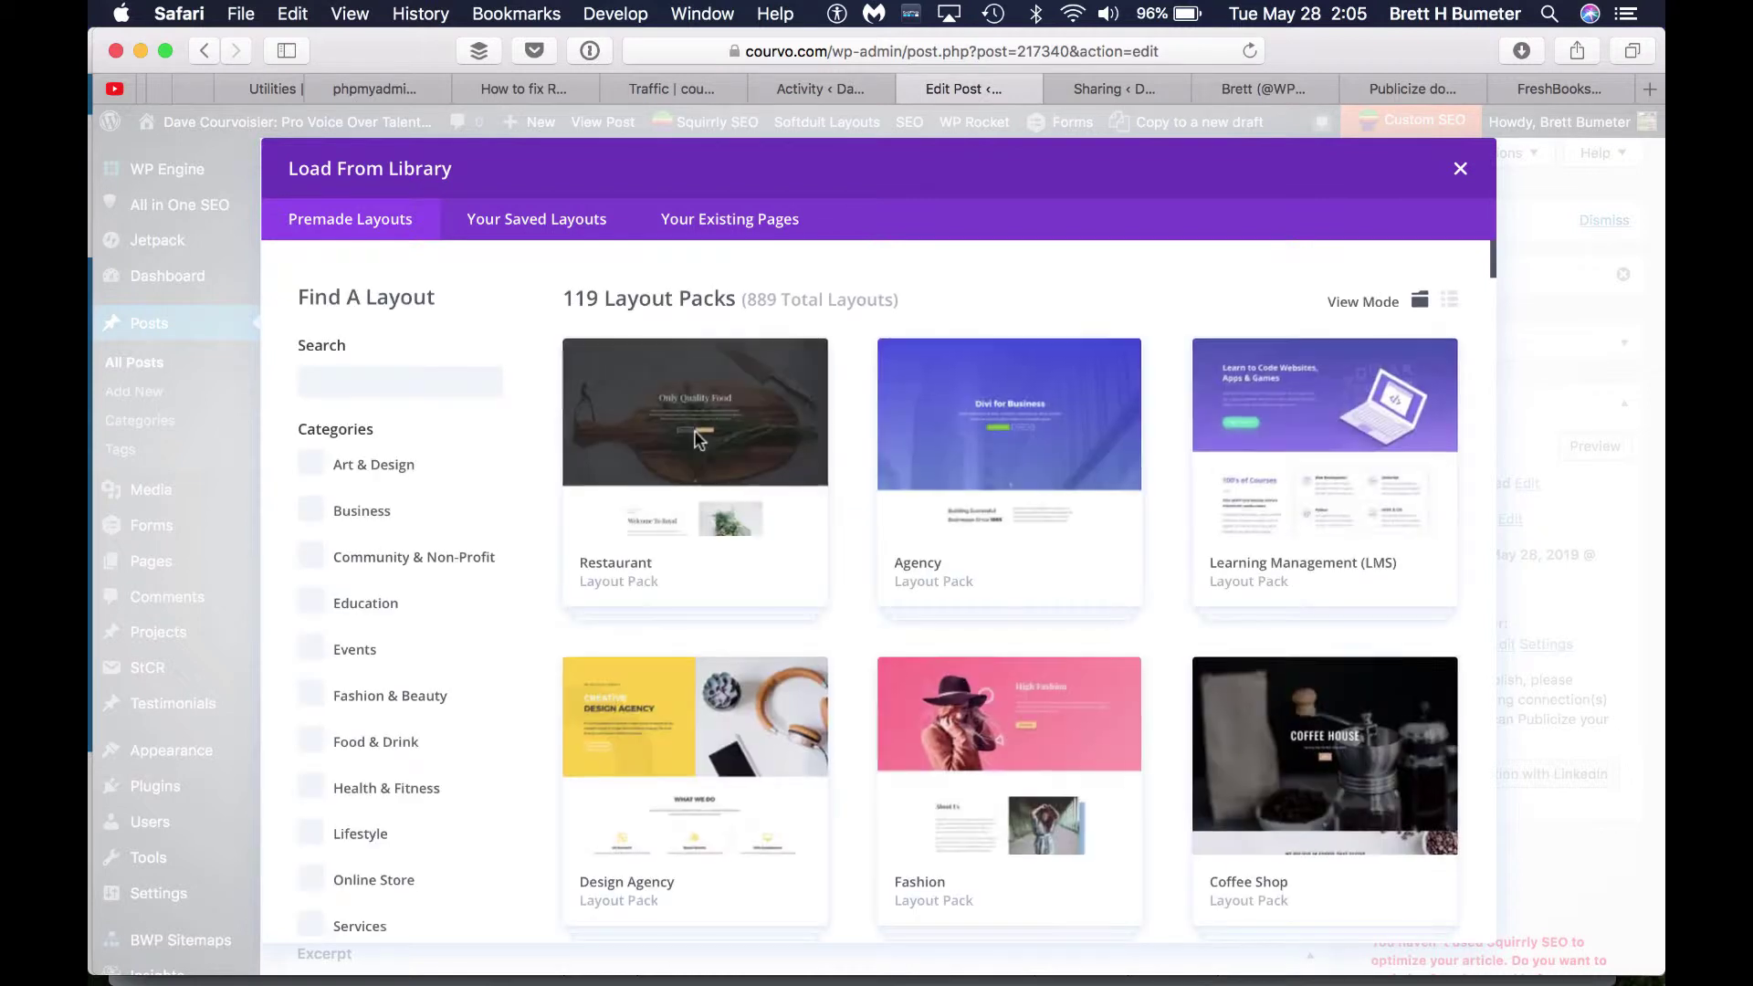
{"action": "left_click", "coordinate": [542, 217]}
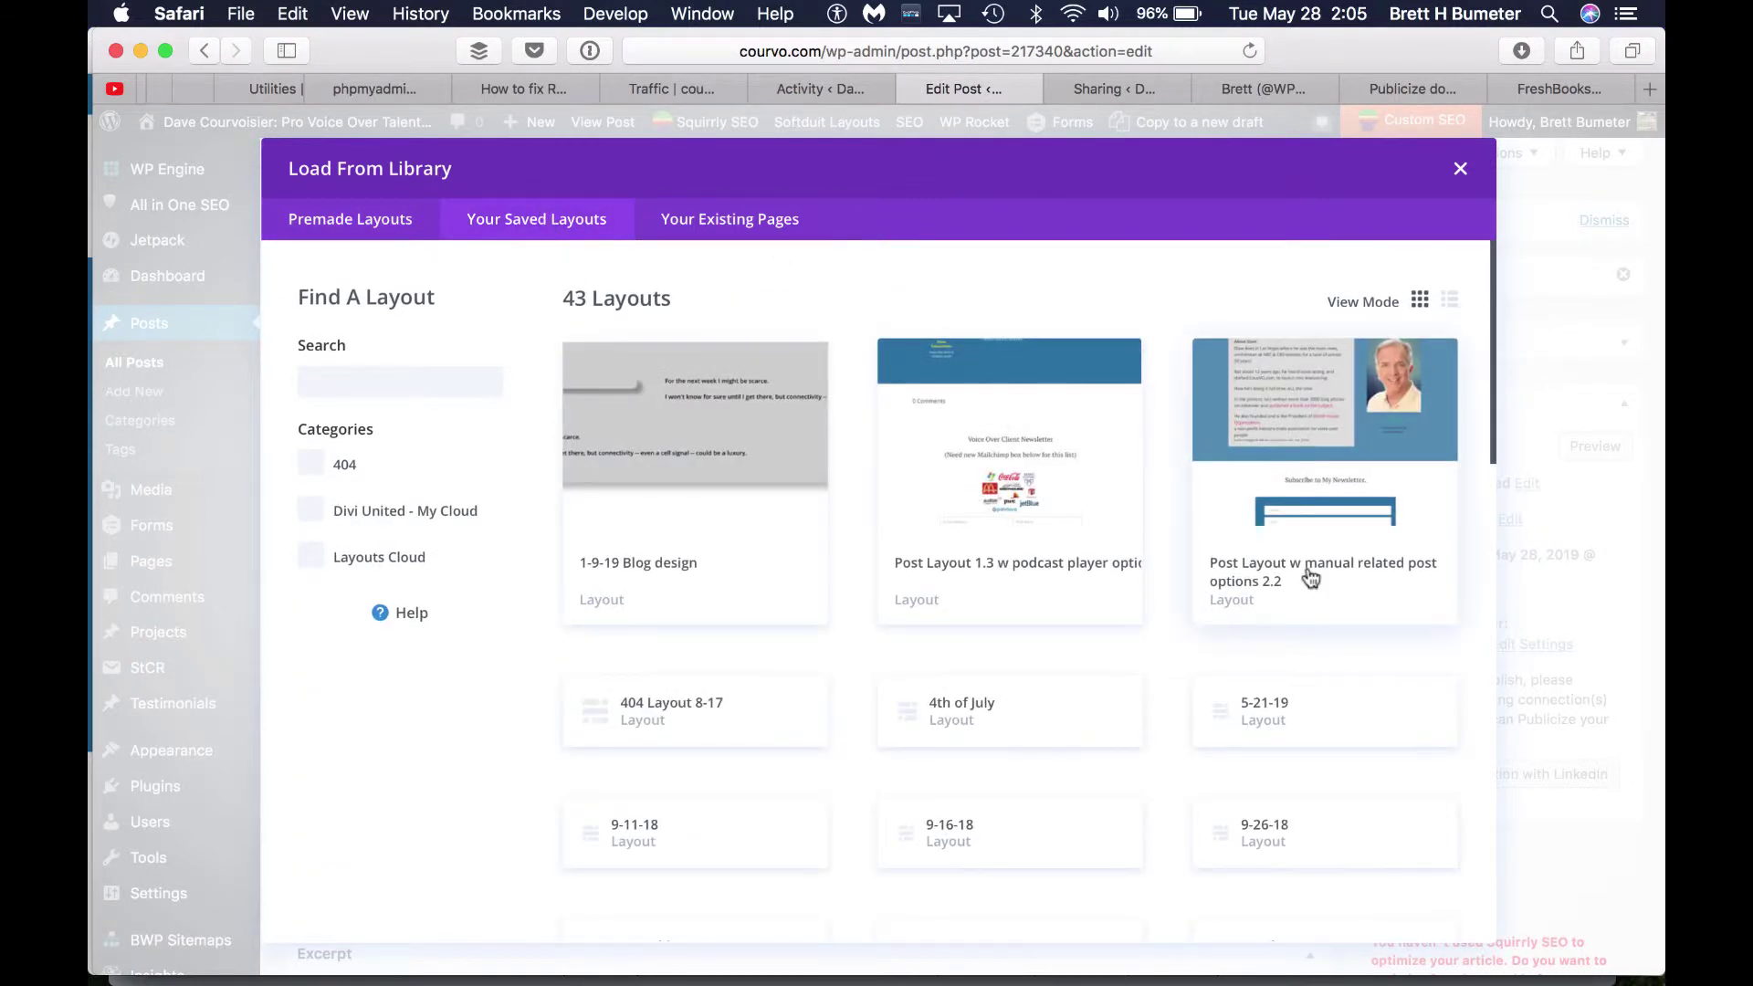
{"action": "left_click", "coordinate": [1312, 464]}
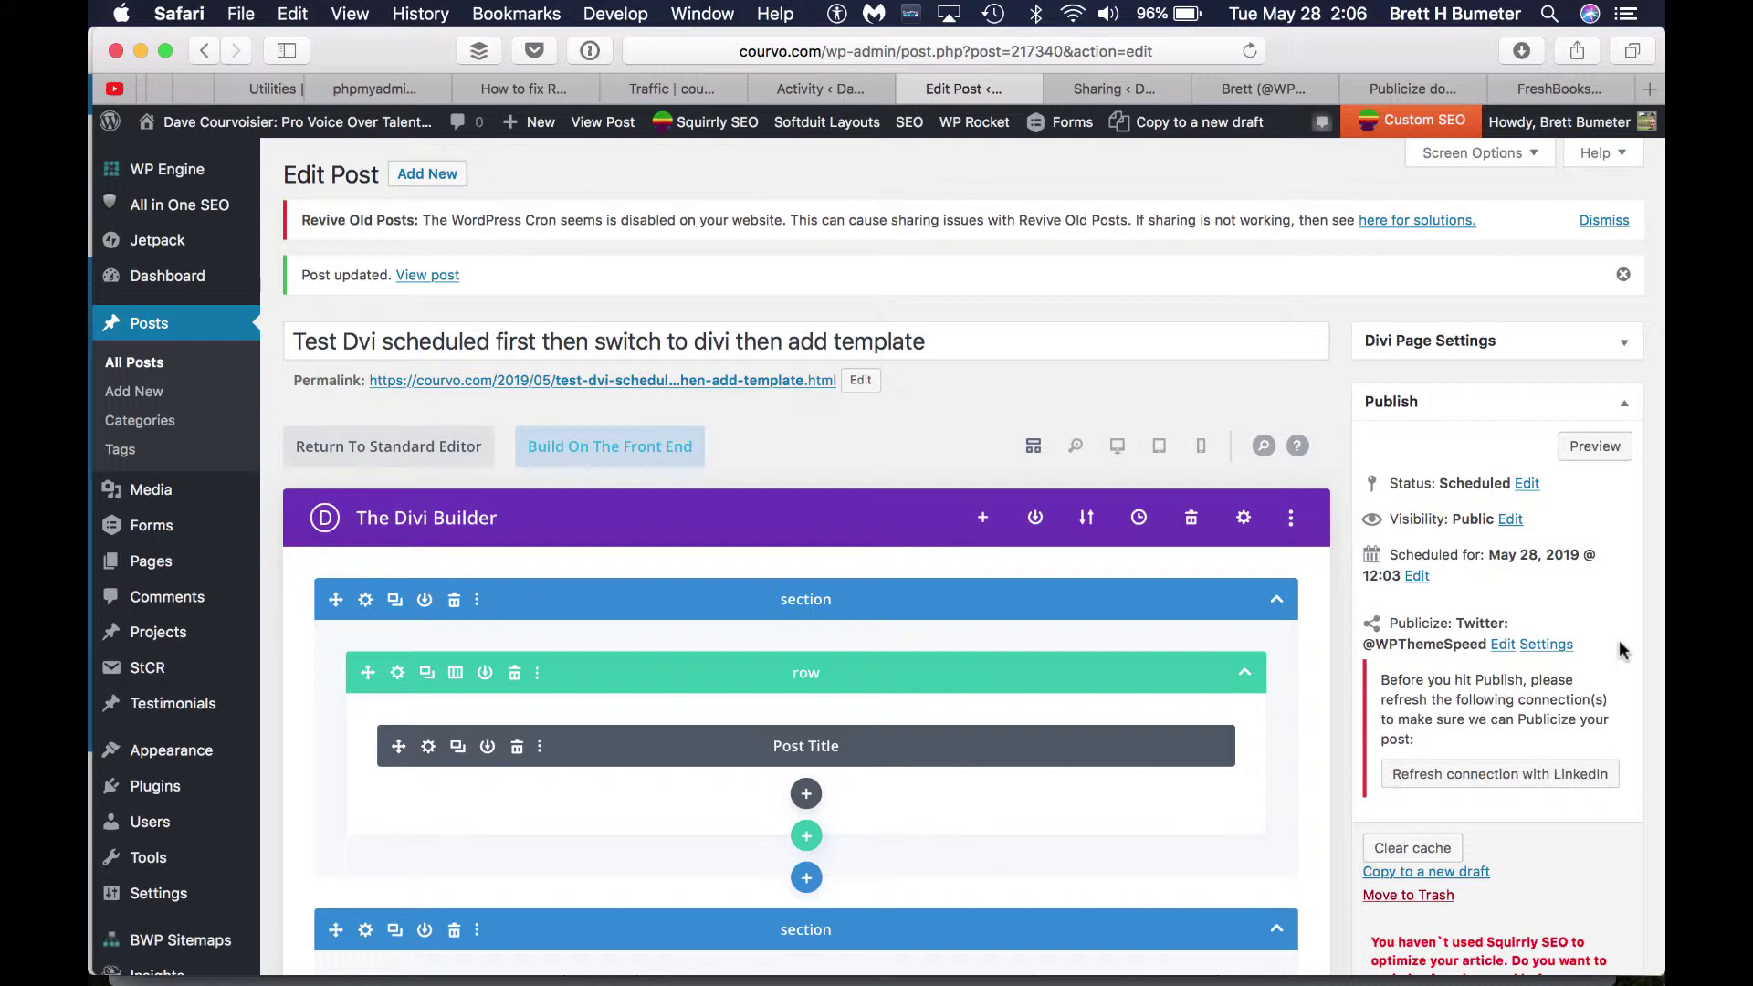
{"action": "scroll", "coordinate": [1619, 650], "scroll_direction": "down", "scroll_amount": 5}
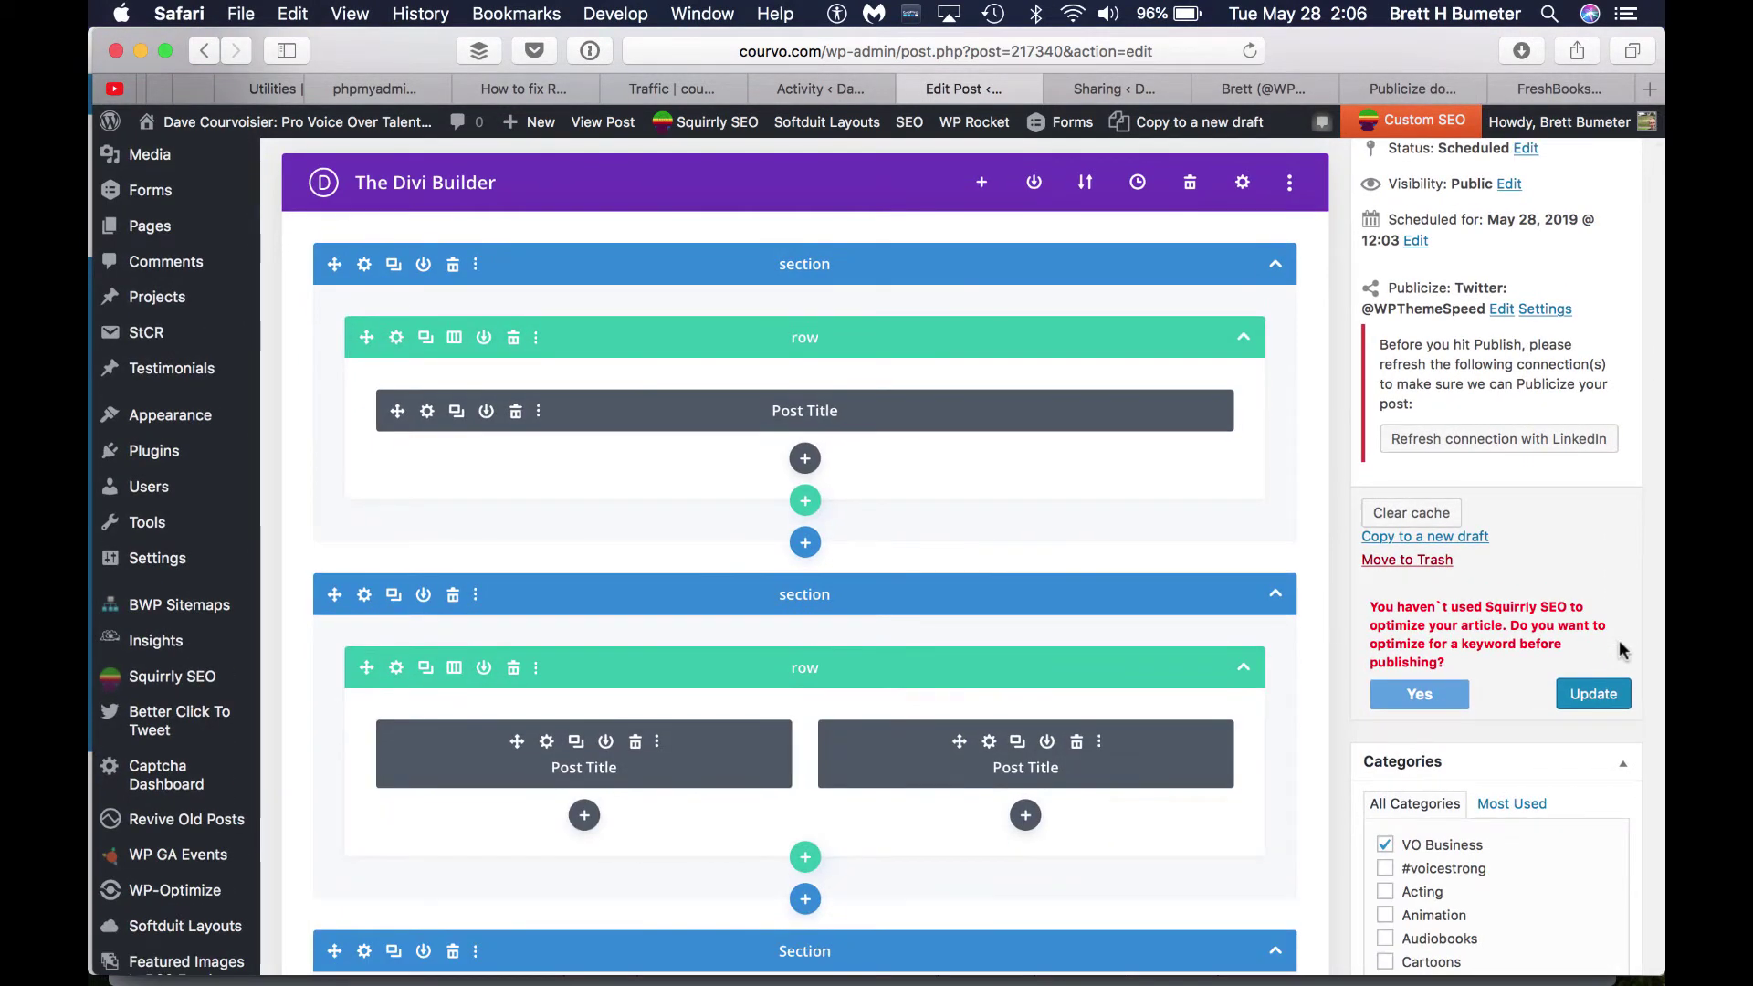
Change the post's scheduled time to 11:08 on May 28, 2019 and update the post
{"action": "scroll", "coordinate": [1618, 639], "scroll_direction": "up", "scroll_amount": 4}
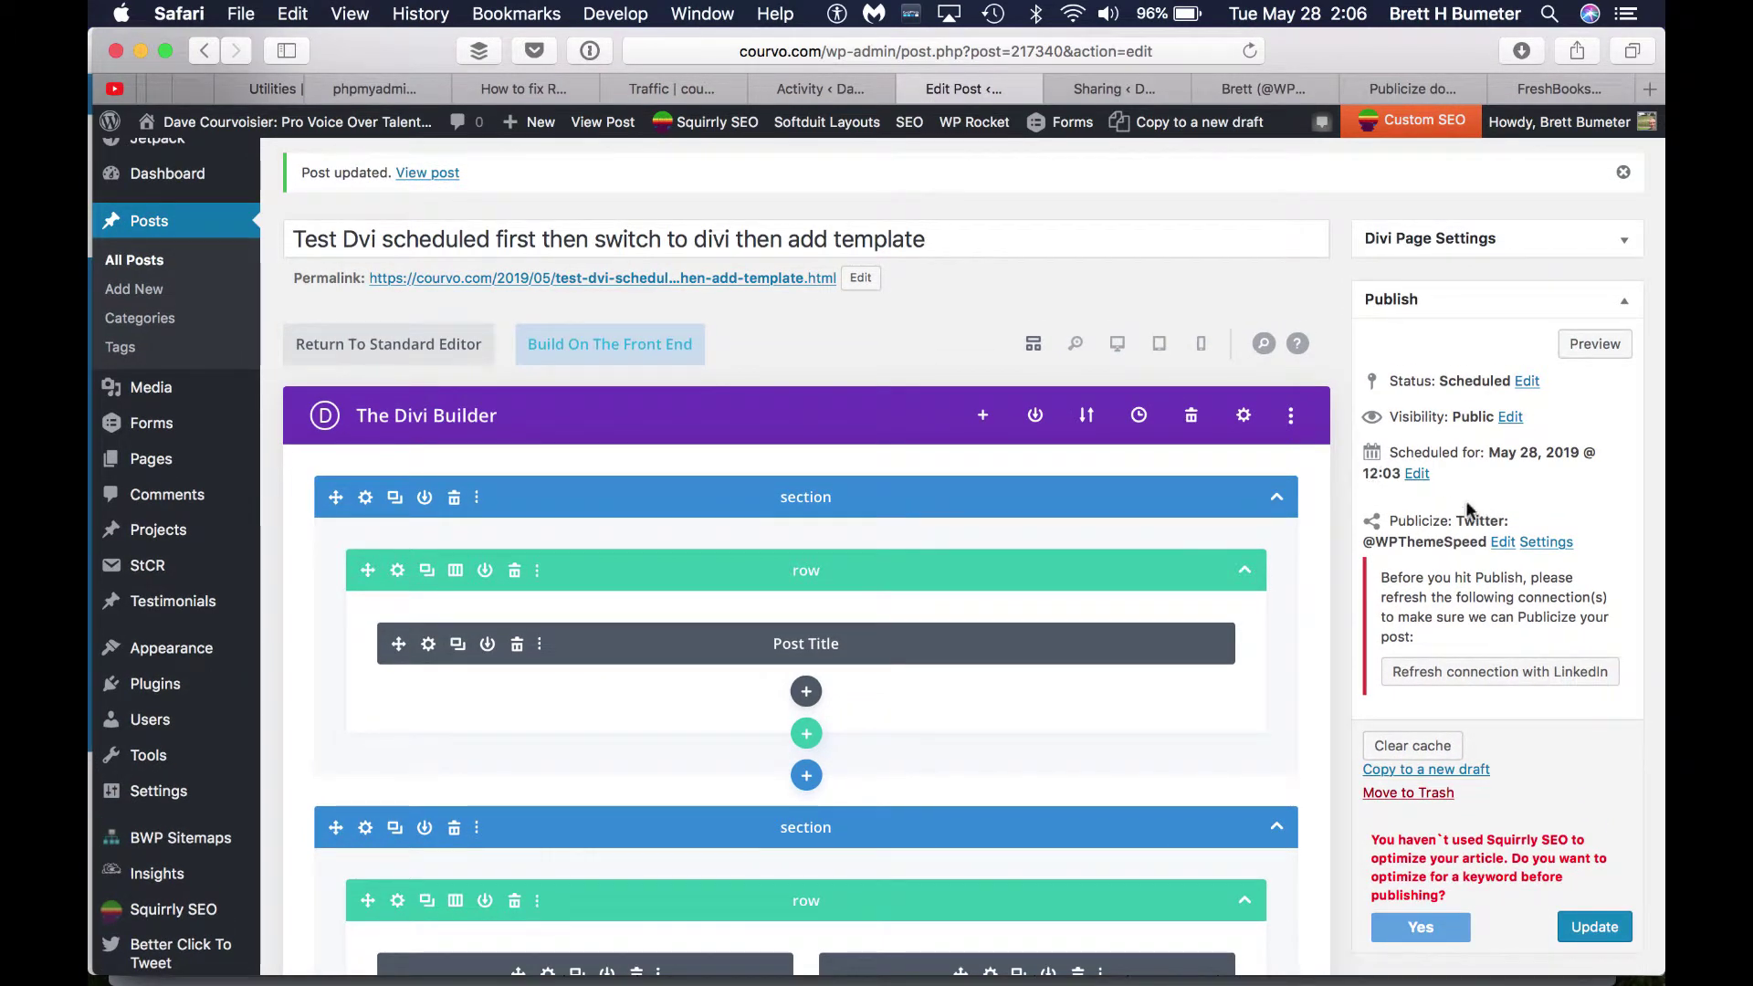
{"action": "left_click", "coordinate": [1418, 474]}
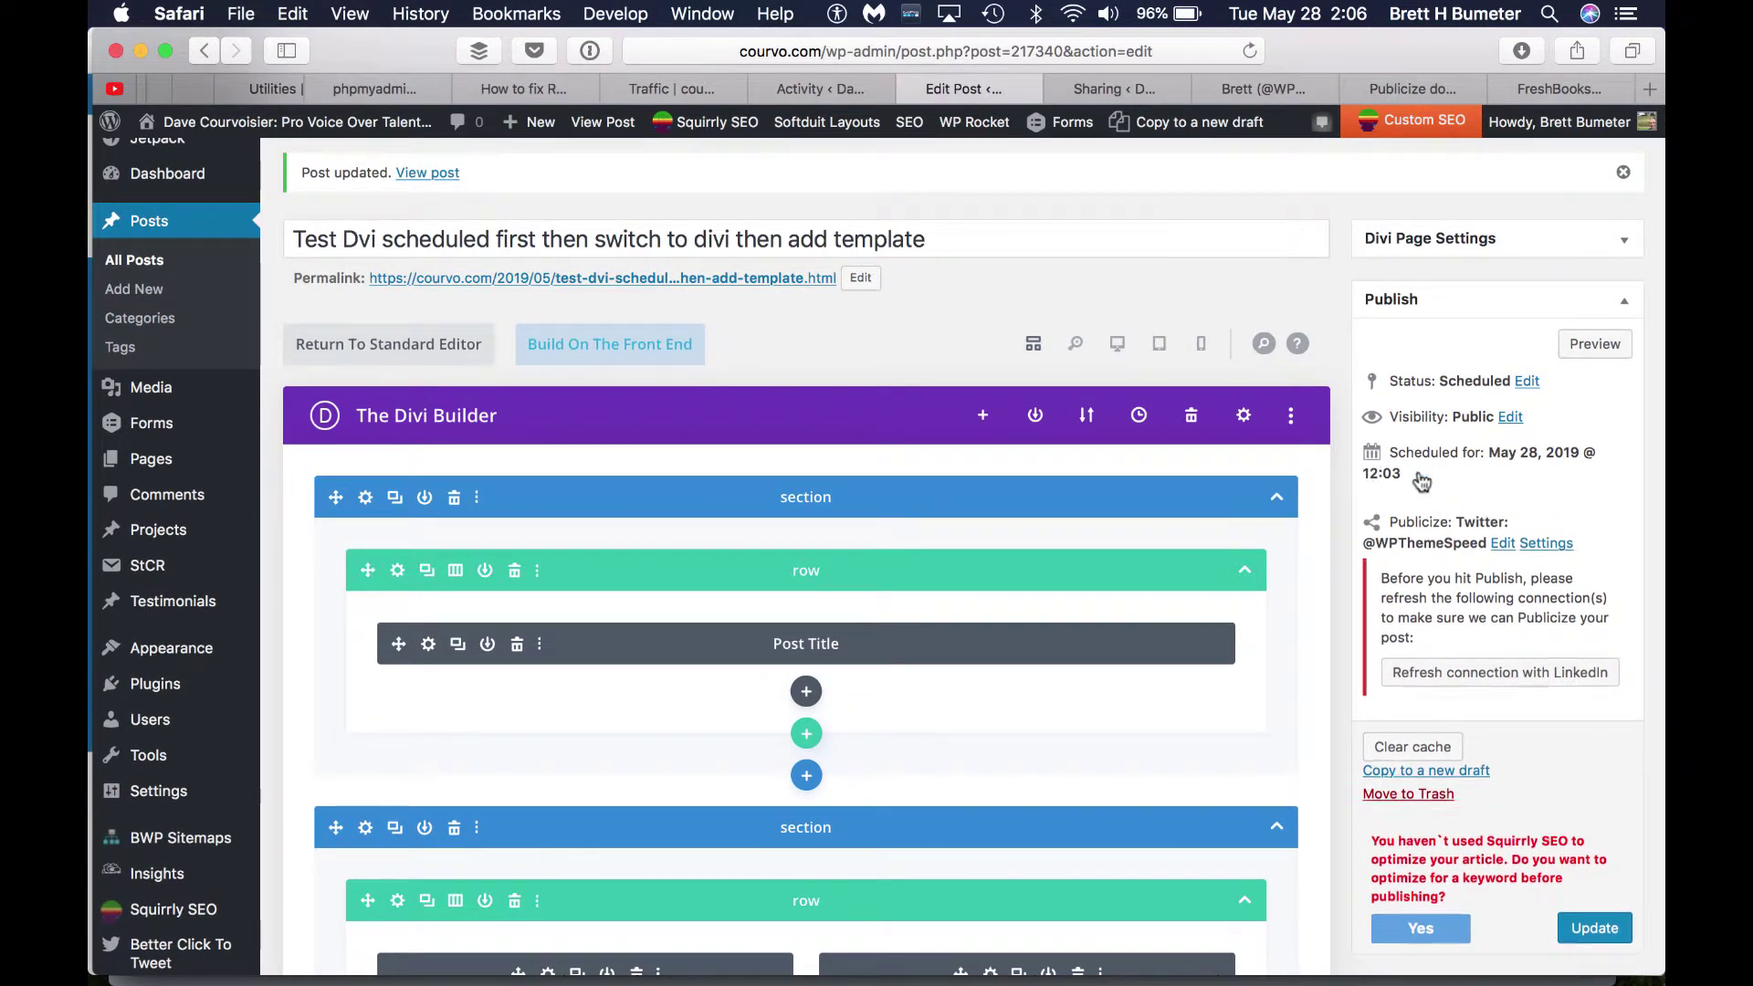
{"action": "left_click", "coordinate": [1566, 498]}
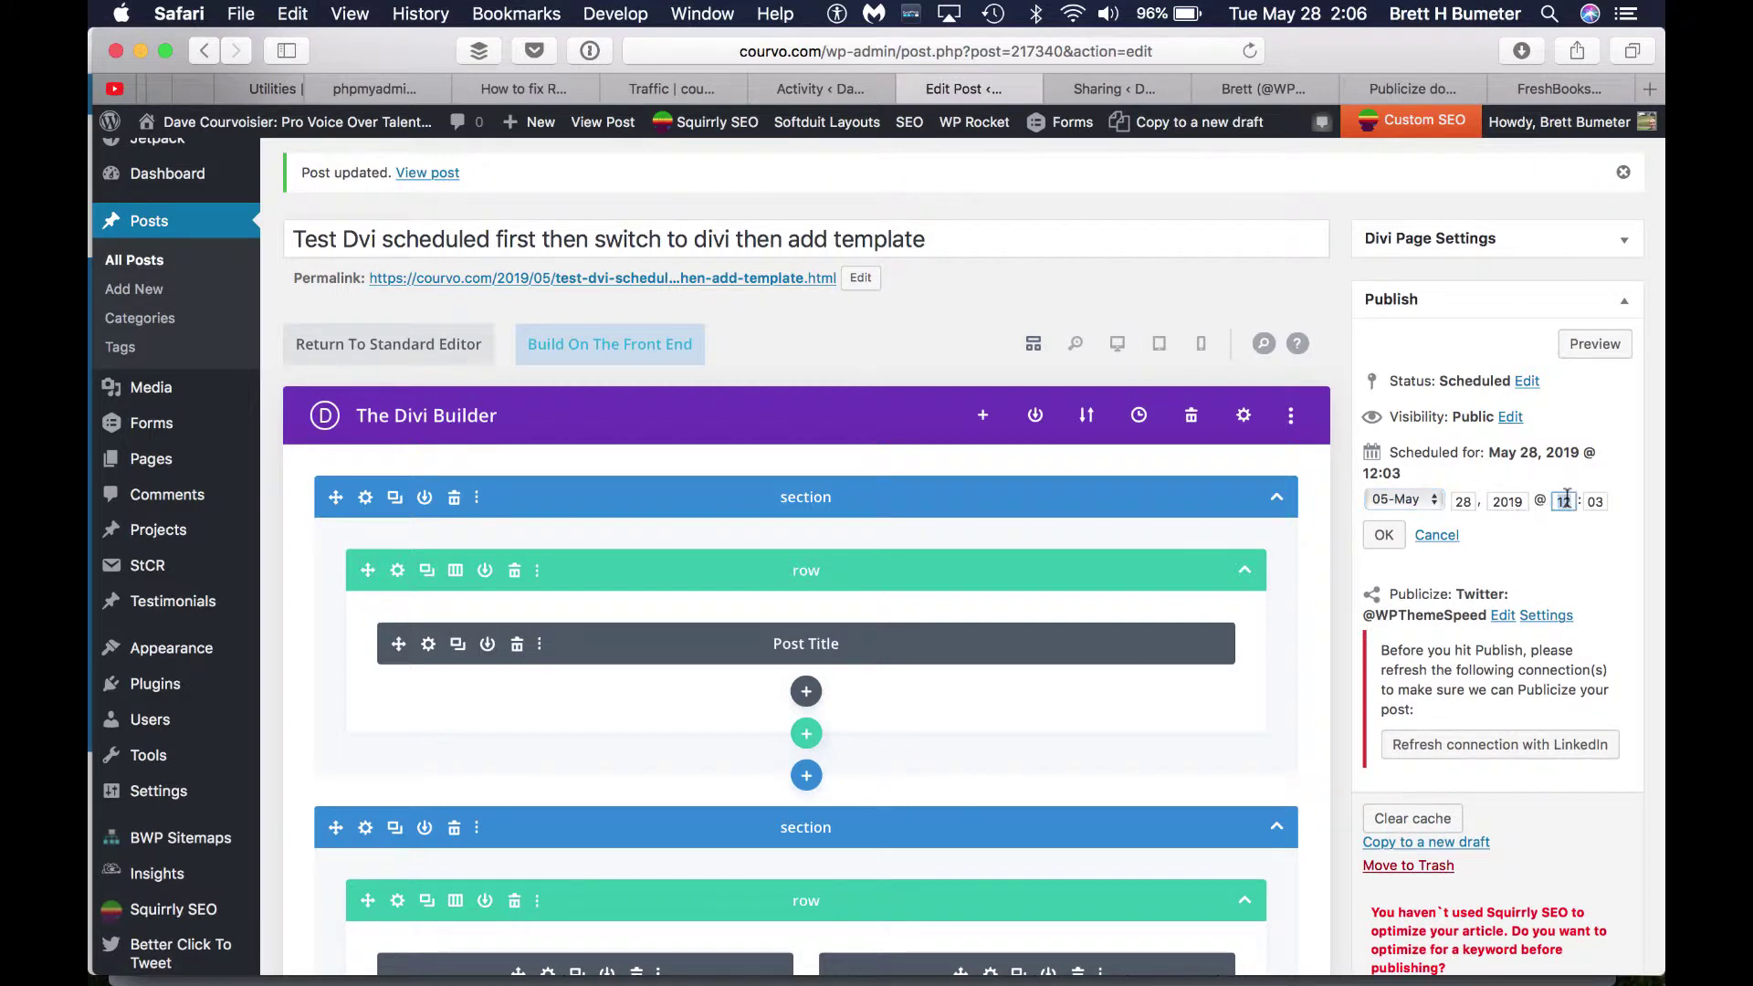
{"action": "type", "text": "11"}
{"action": "left_click", "coordinate": [1598, 503]}
{"action": "type", "text": "08"}
{"action": "left_click", "coordinate": [1384, 536]}
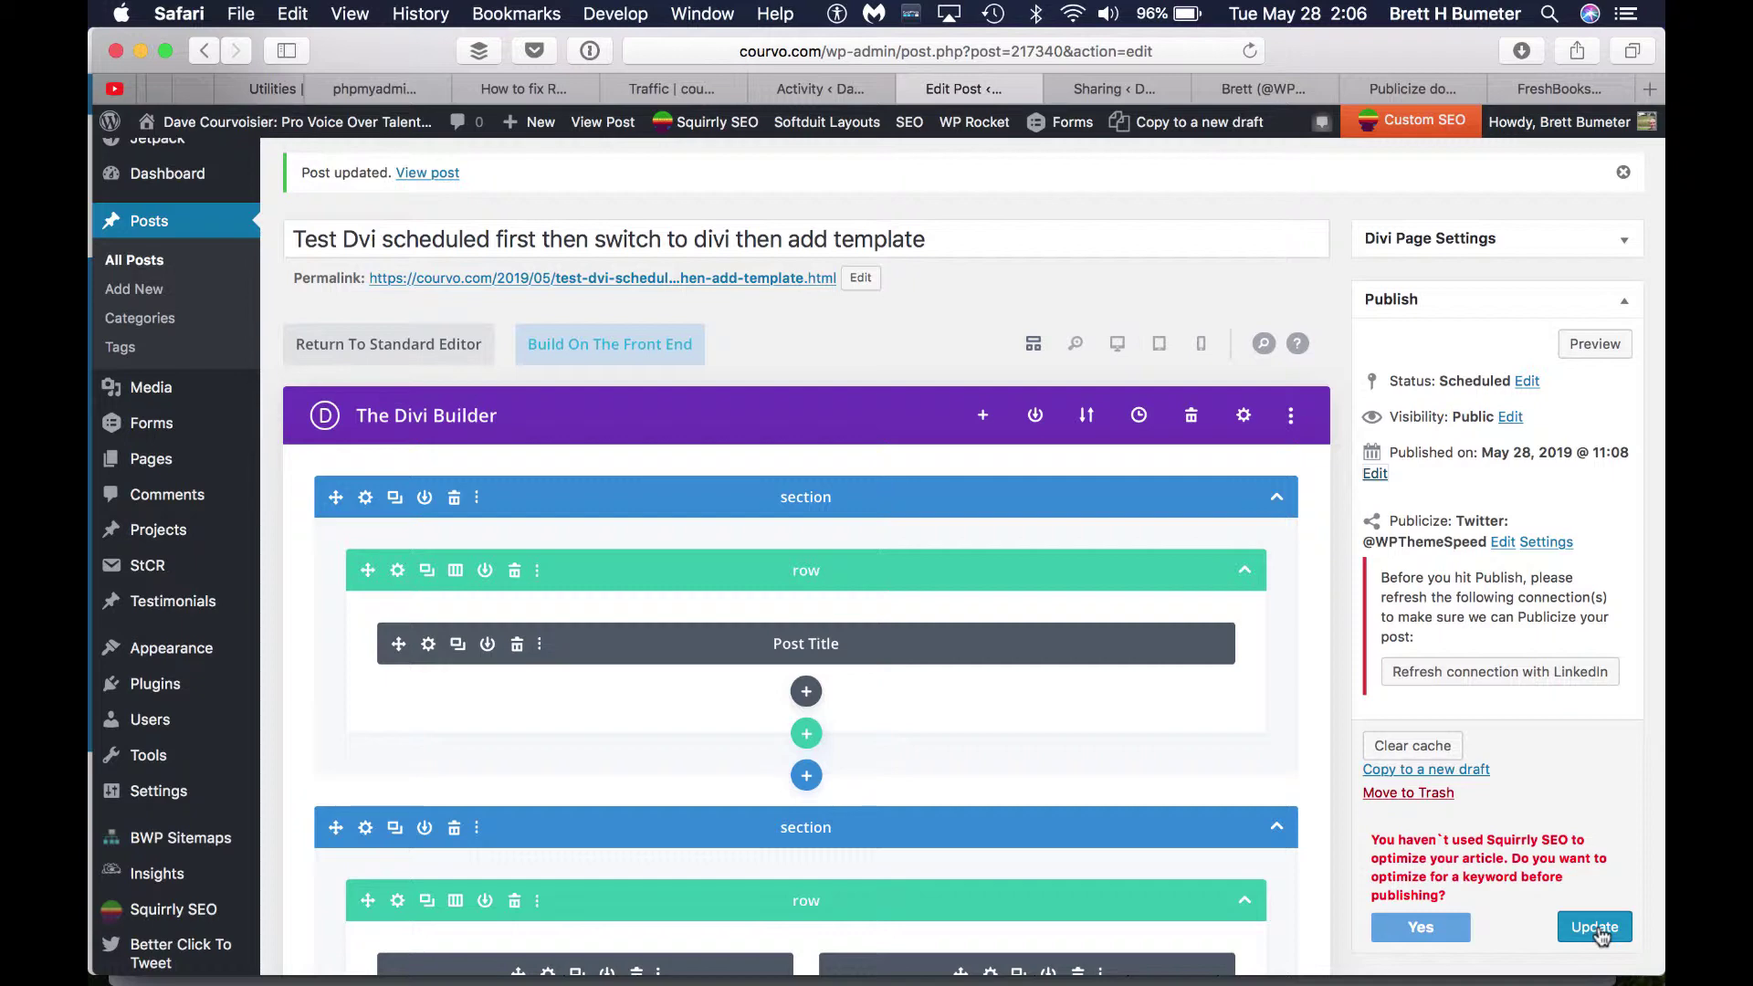
{"action": "left_click", "coordinate": [1596, 927]}
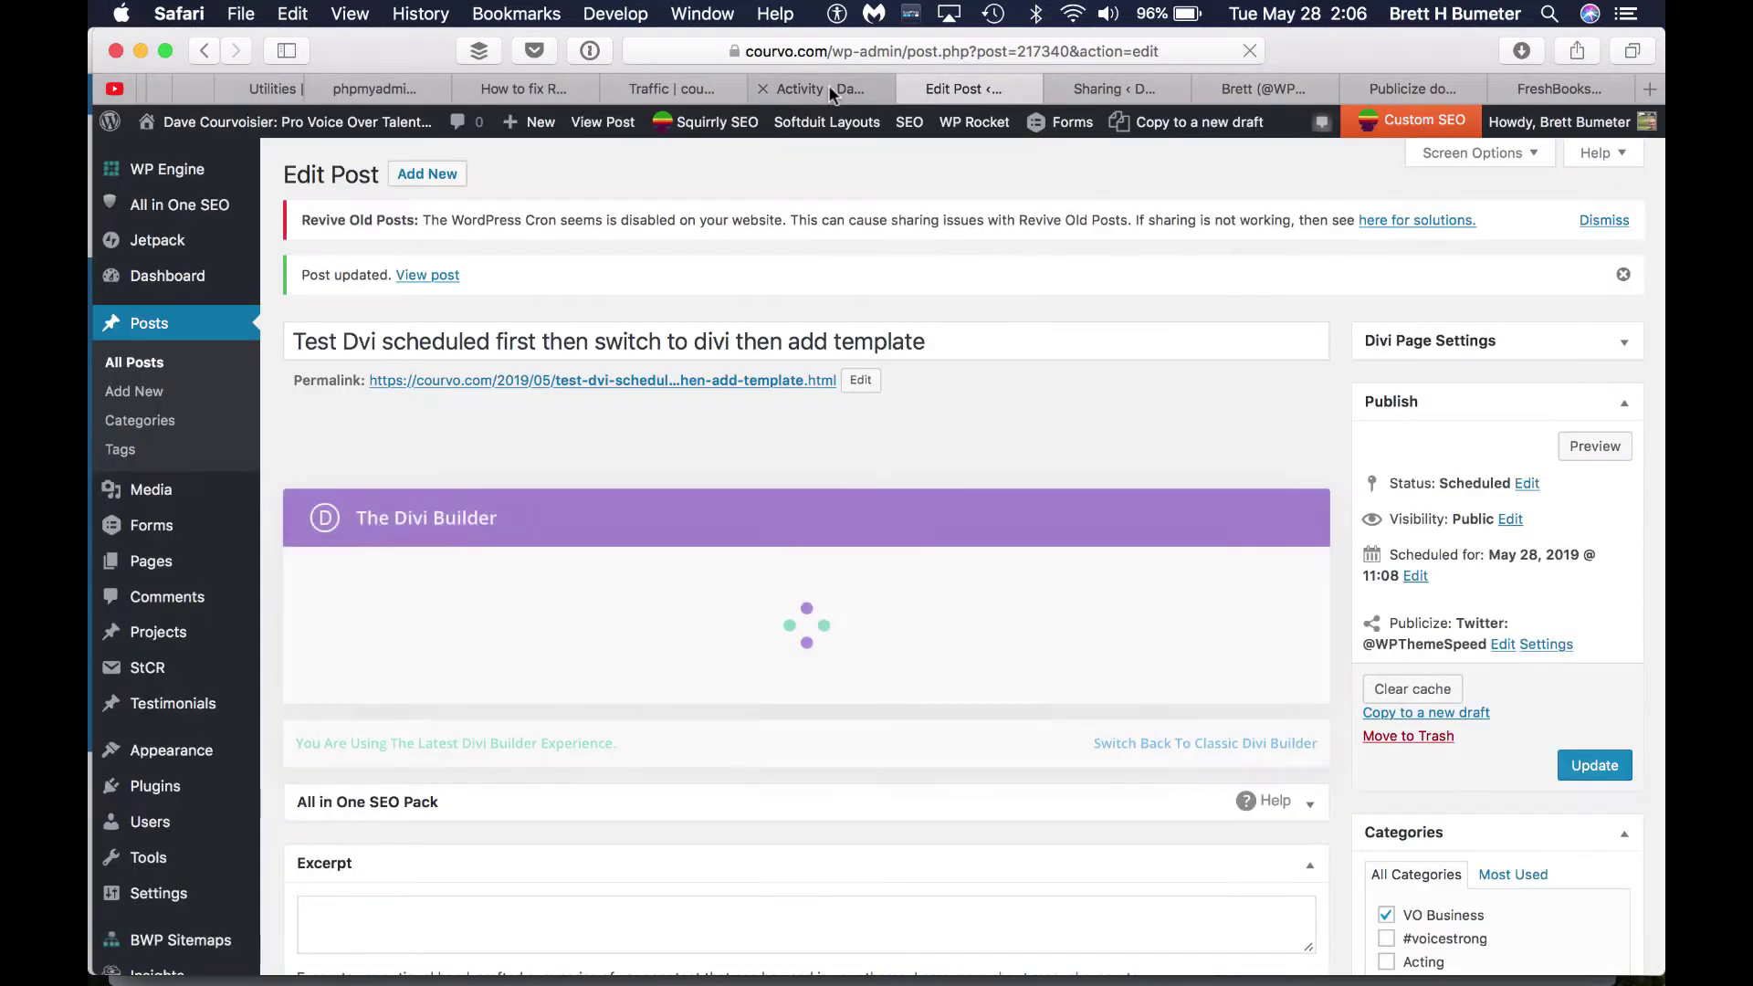
Refresh the WordPress.com activity log and examine the post's scheduled entry and the individual updates grouped above it
{"action": "left_click", "coordinate": [829, 89]}
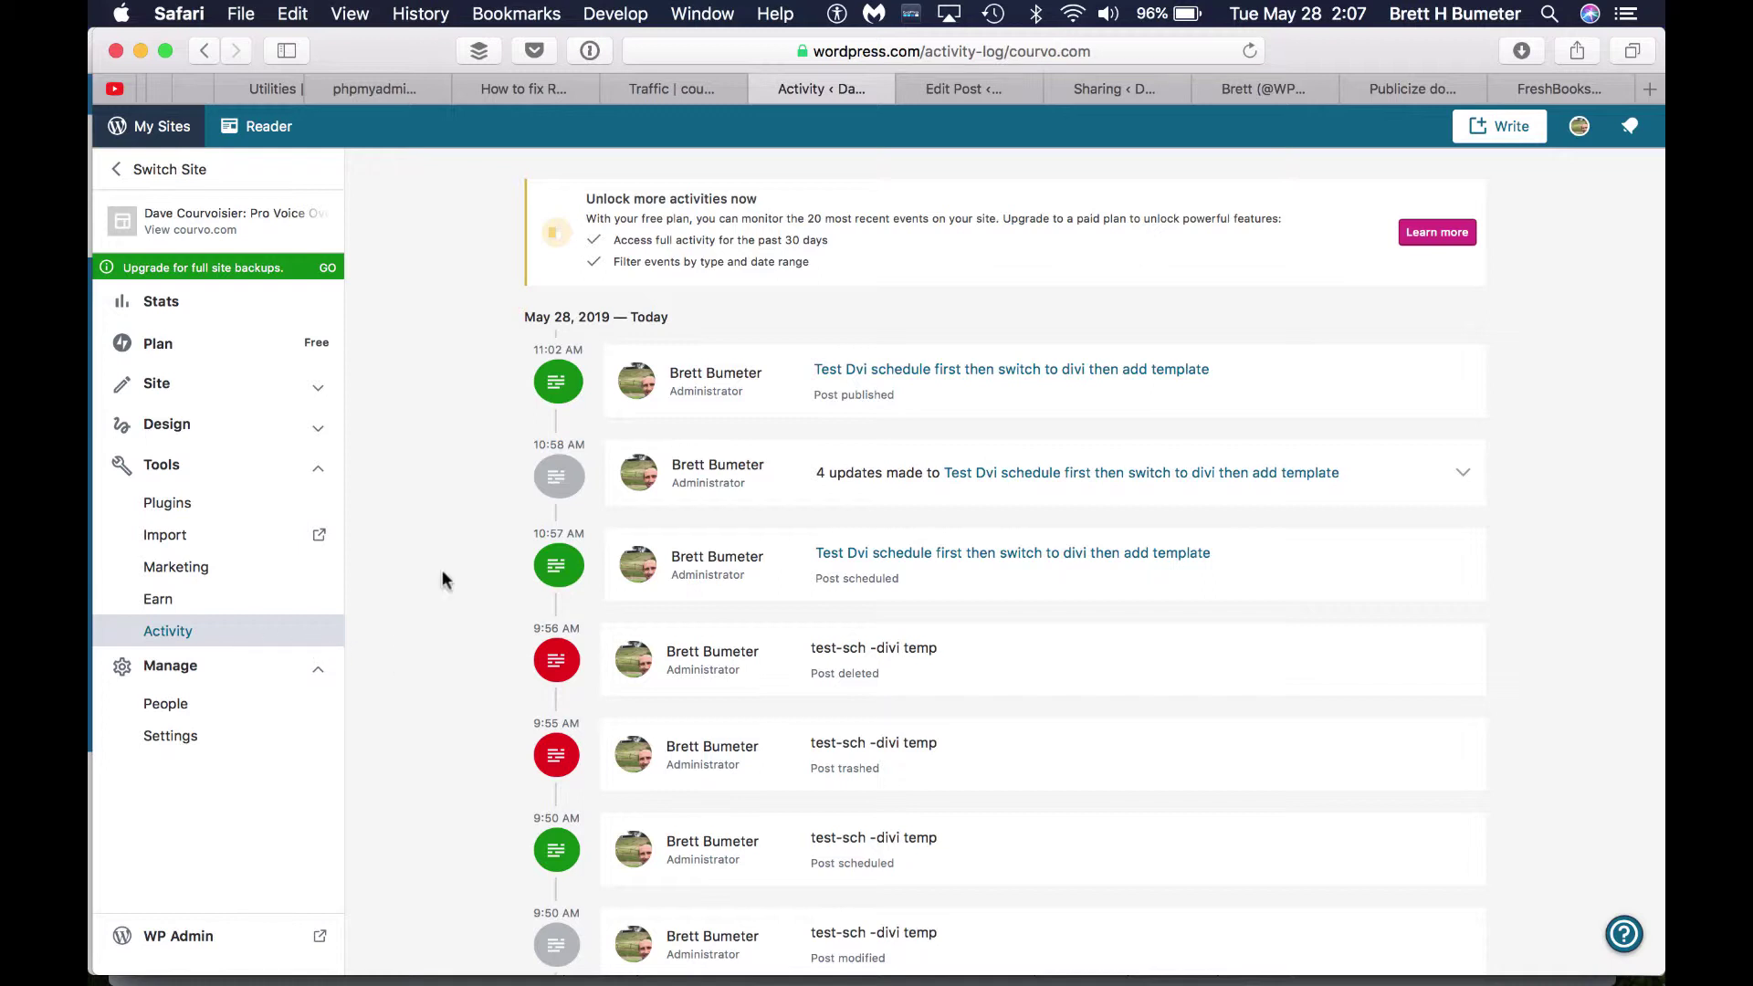
{"action": "left_click", "coordinate": [1250, 52]}
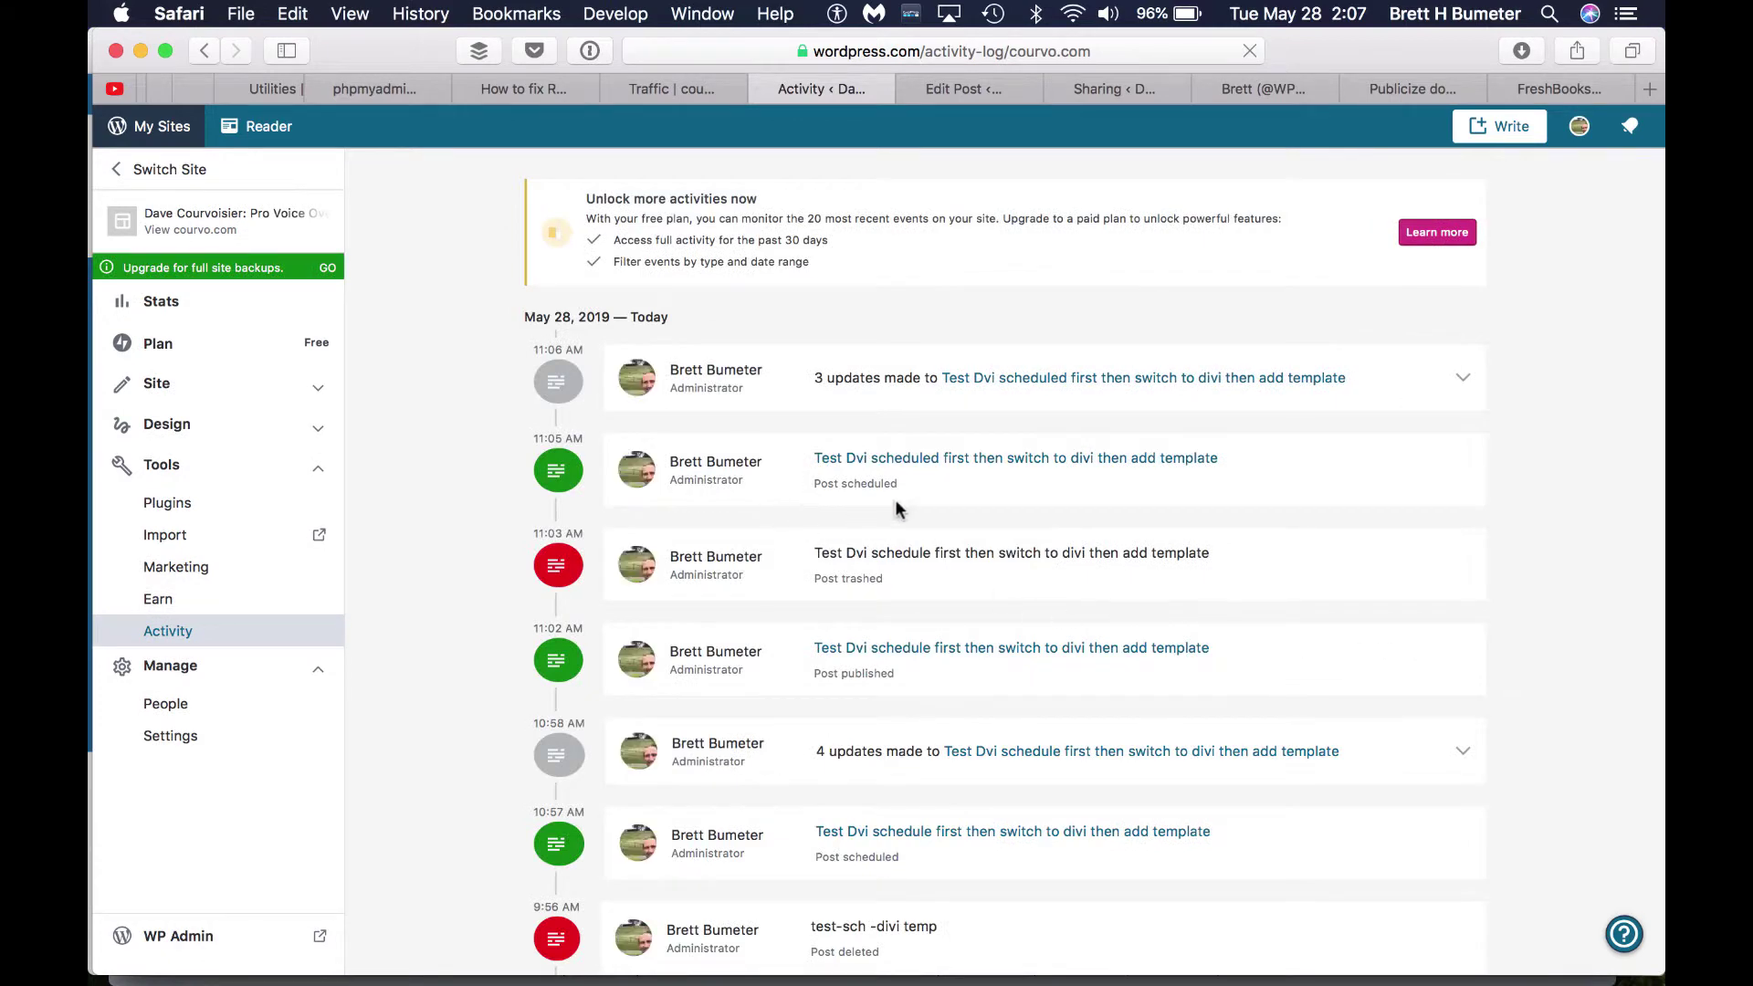
{"action": "left_click_drag", "start_coordinate": [900, 487], "coordinate": [798, 455]}
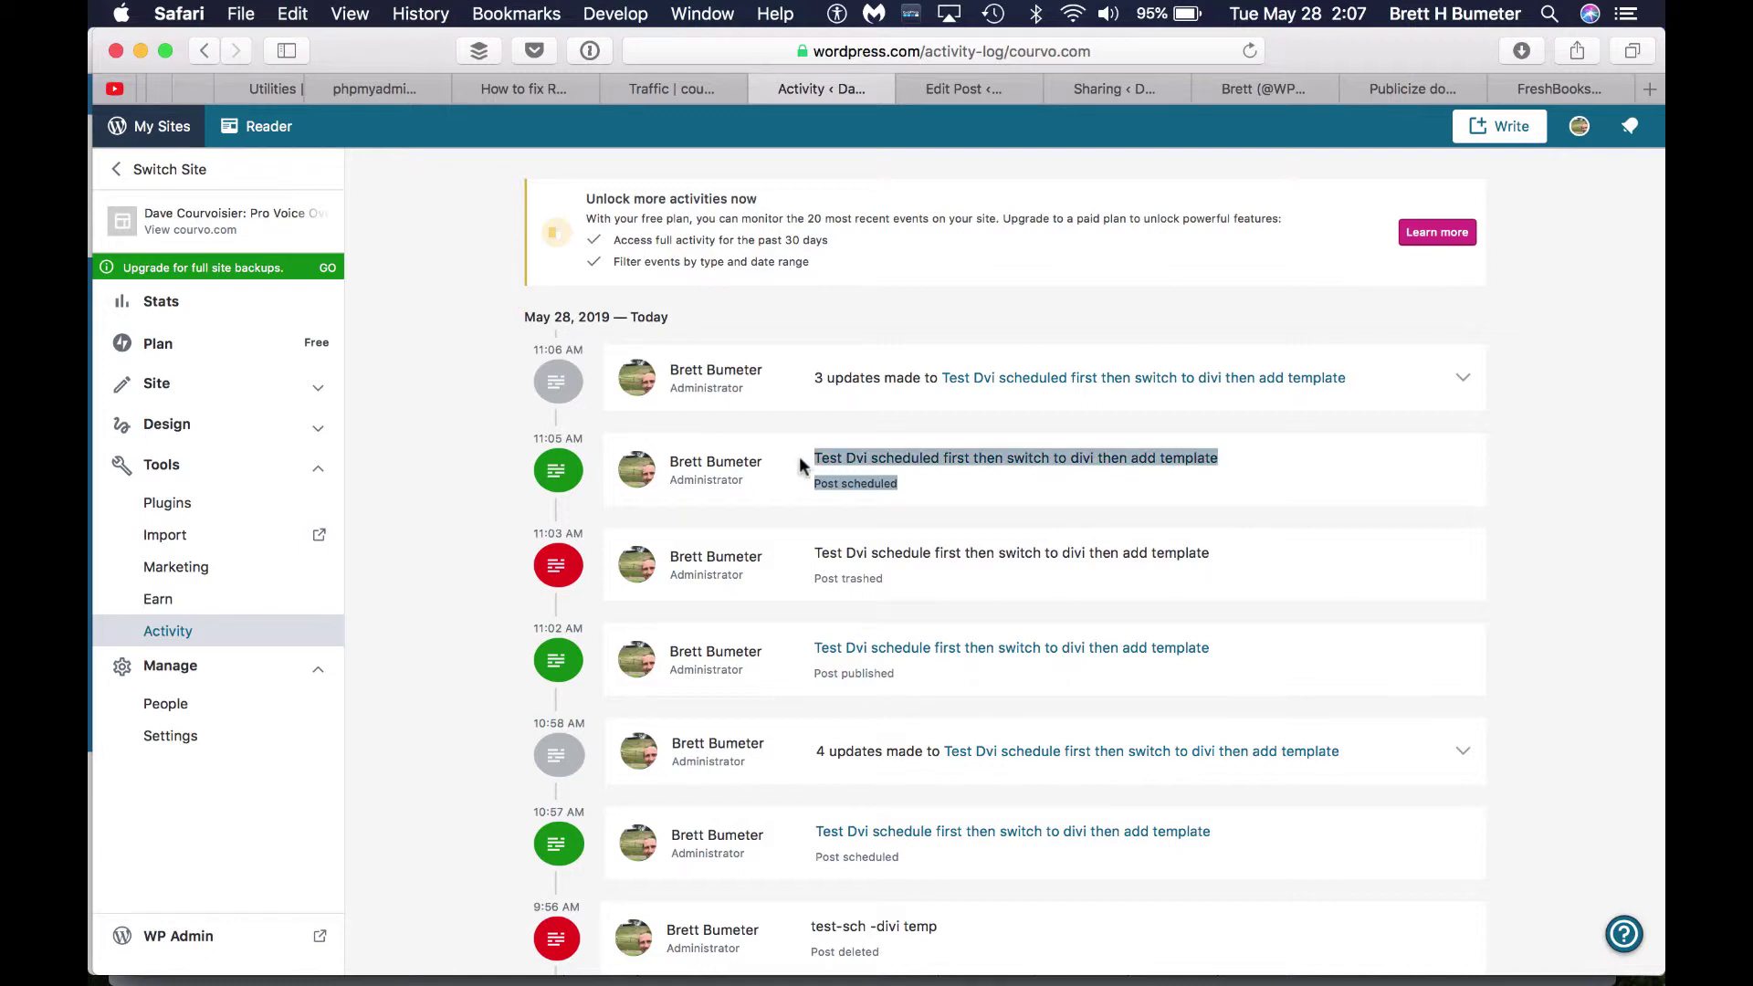
{"action": "left_click", "coordinate": [805, 376]}
{"action": "left_click_drag", "start_coordinate": [806, 376], "coordinate": [1357, 379]}
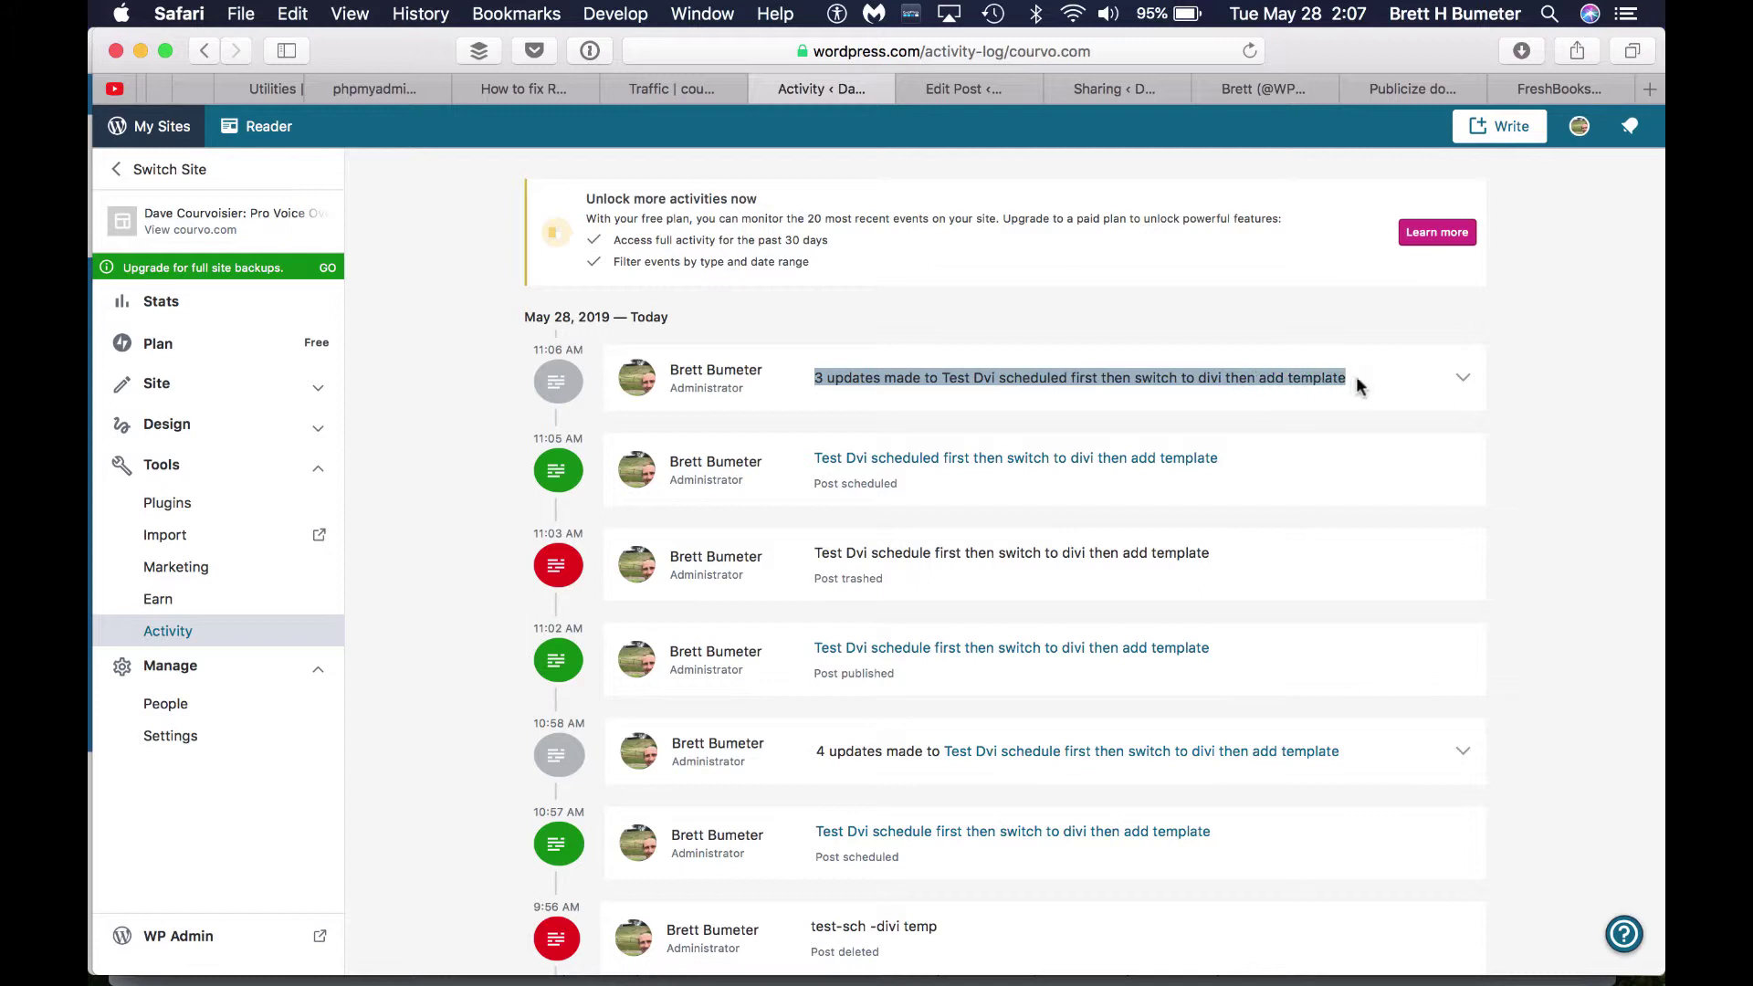
{"action": "left_click", "coordinate": [1461, 379]}
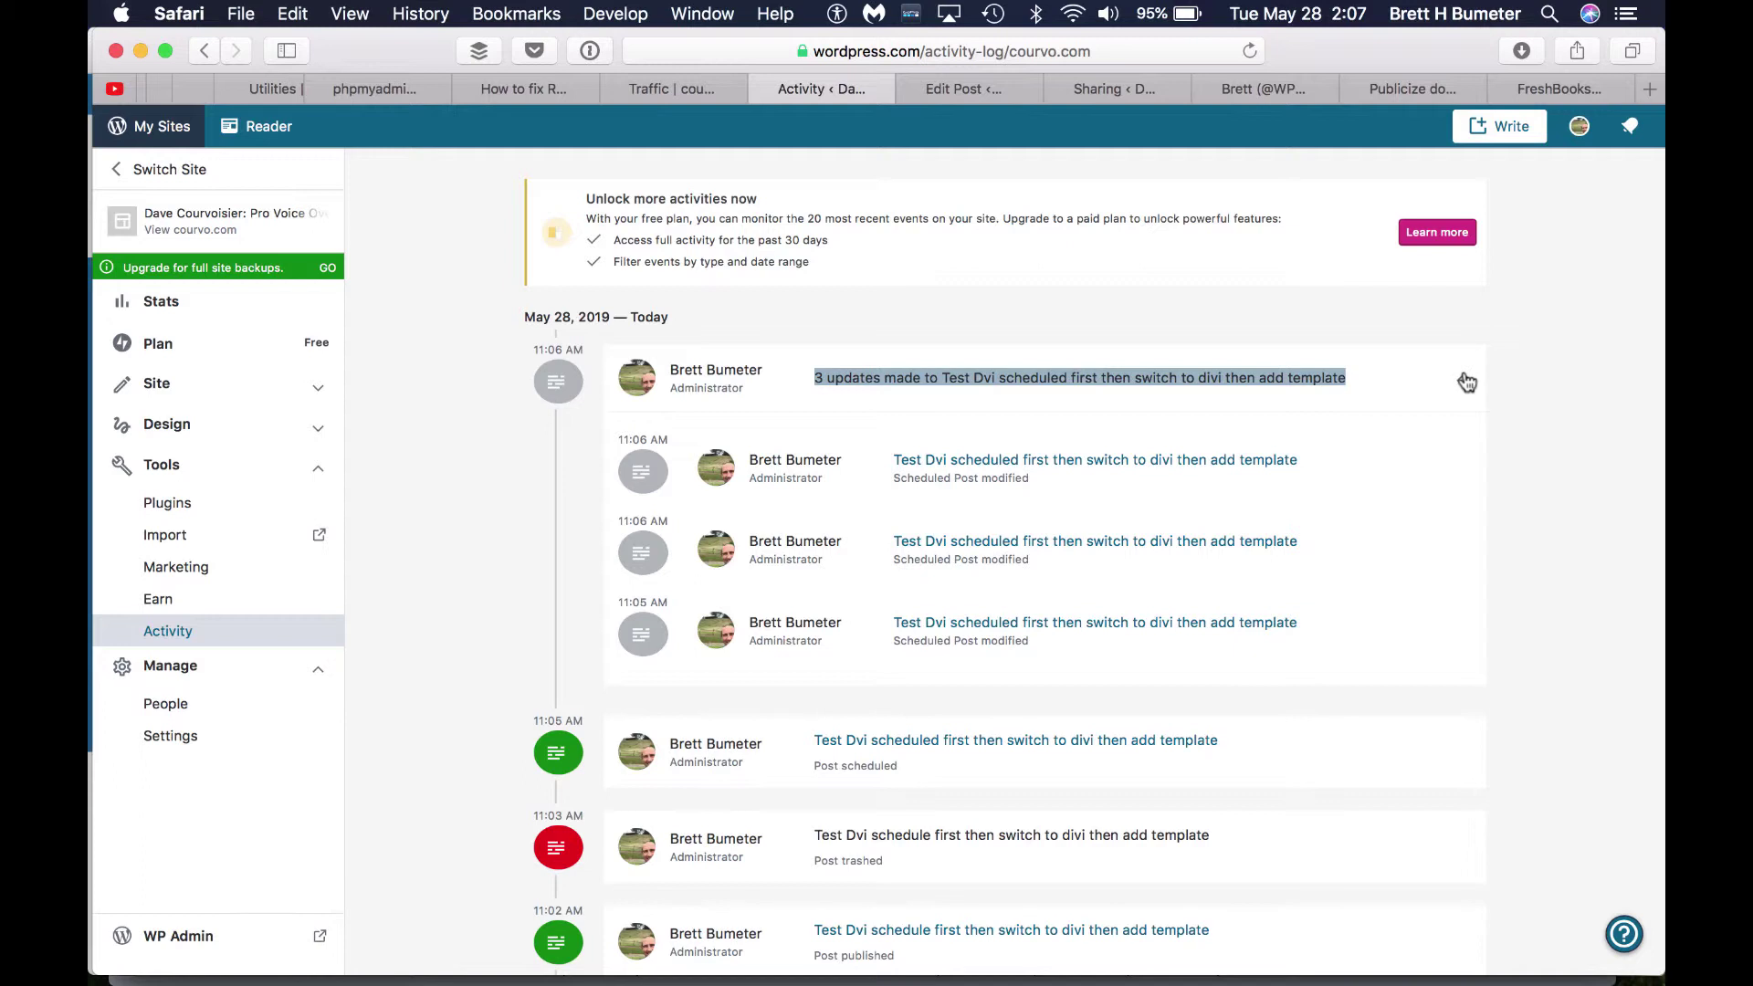
{"action": "left_click", "coordinate": [1466, 381]}
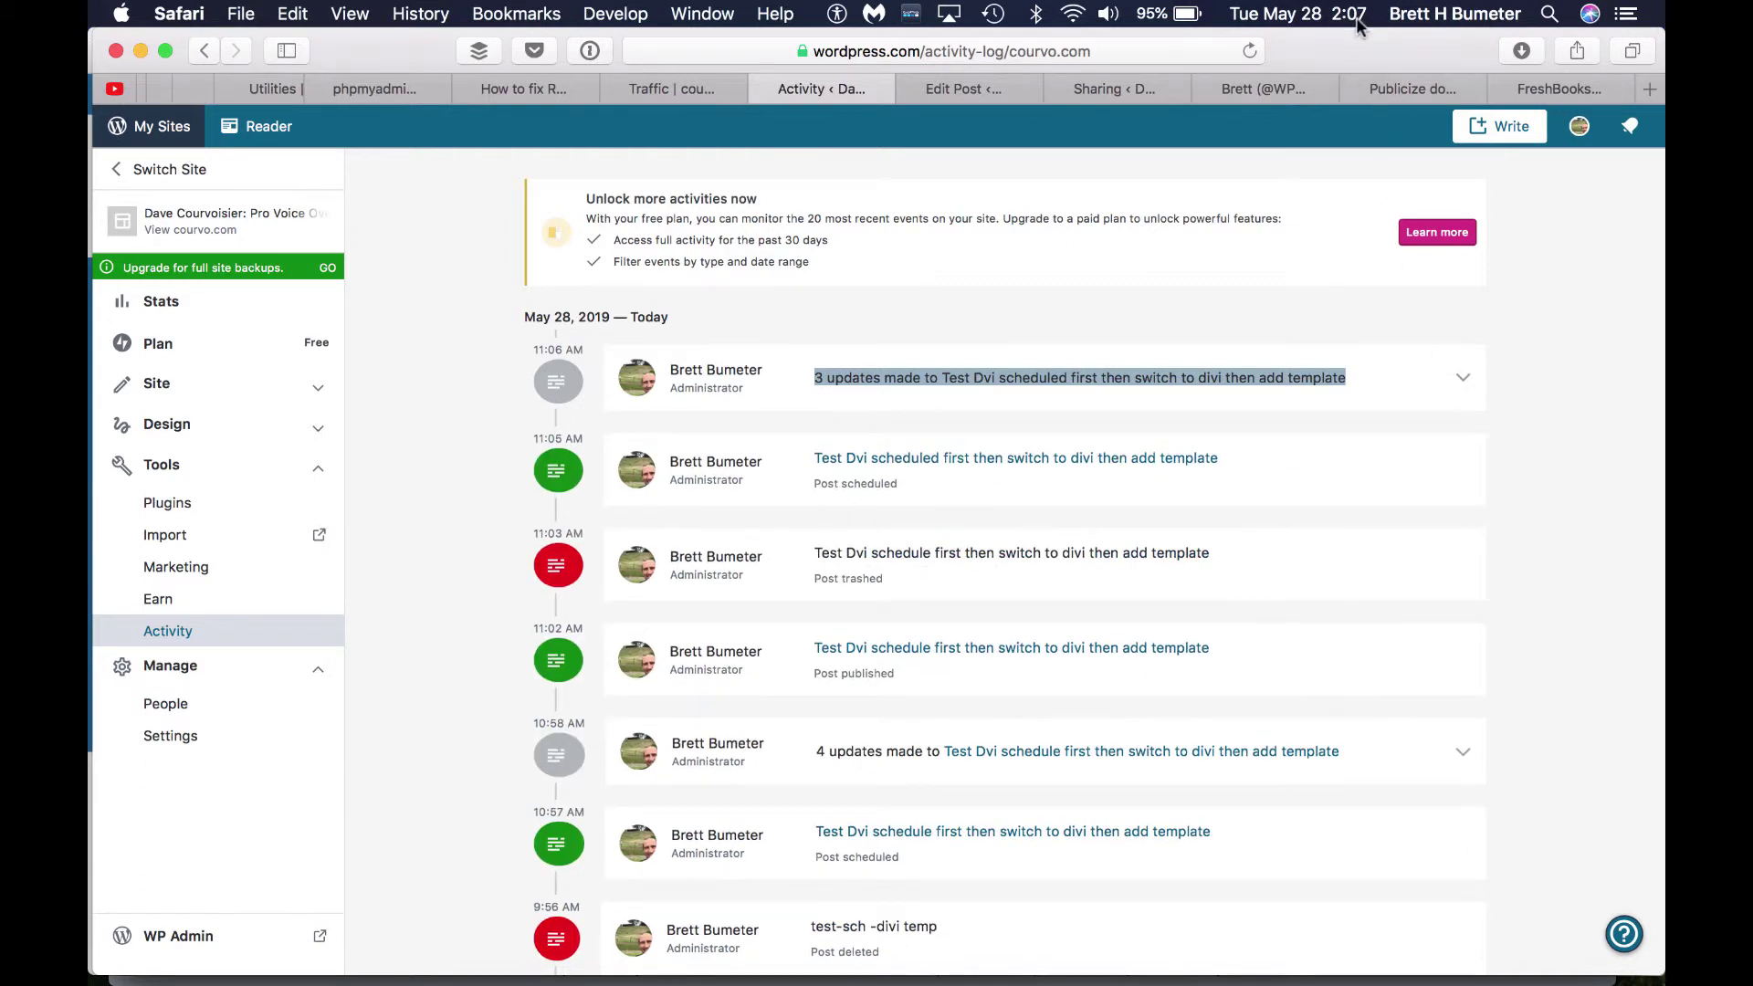
Switch to the WPThemeSpeed Twitter profile and, once the scheduled time has passed, reload it to check for the post's tweet
{"action": "left_click", "coordinate": [1264, 89]}
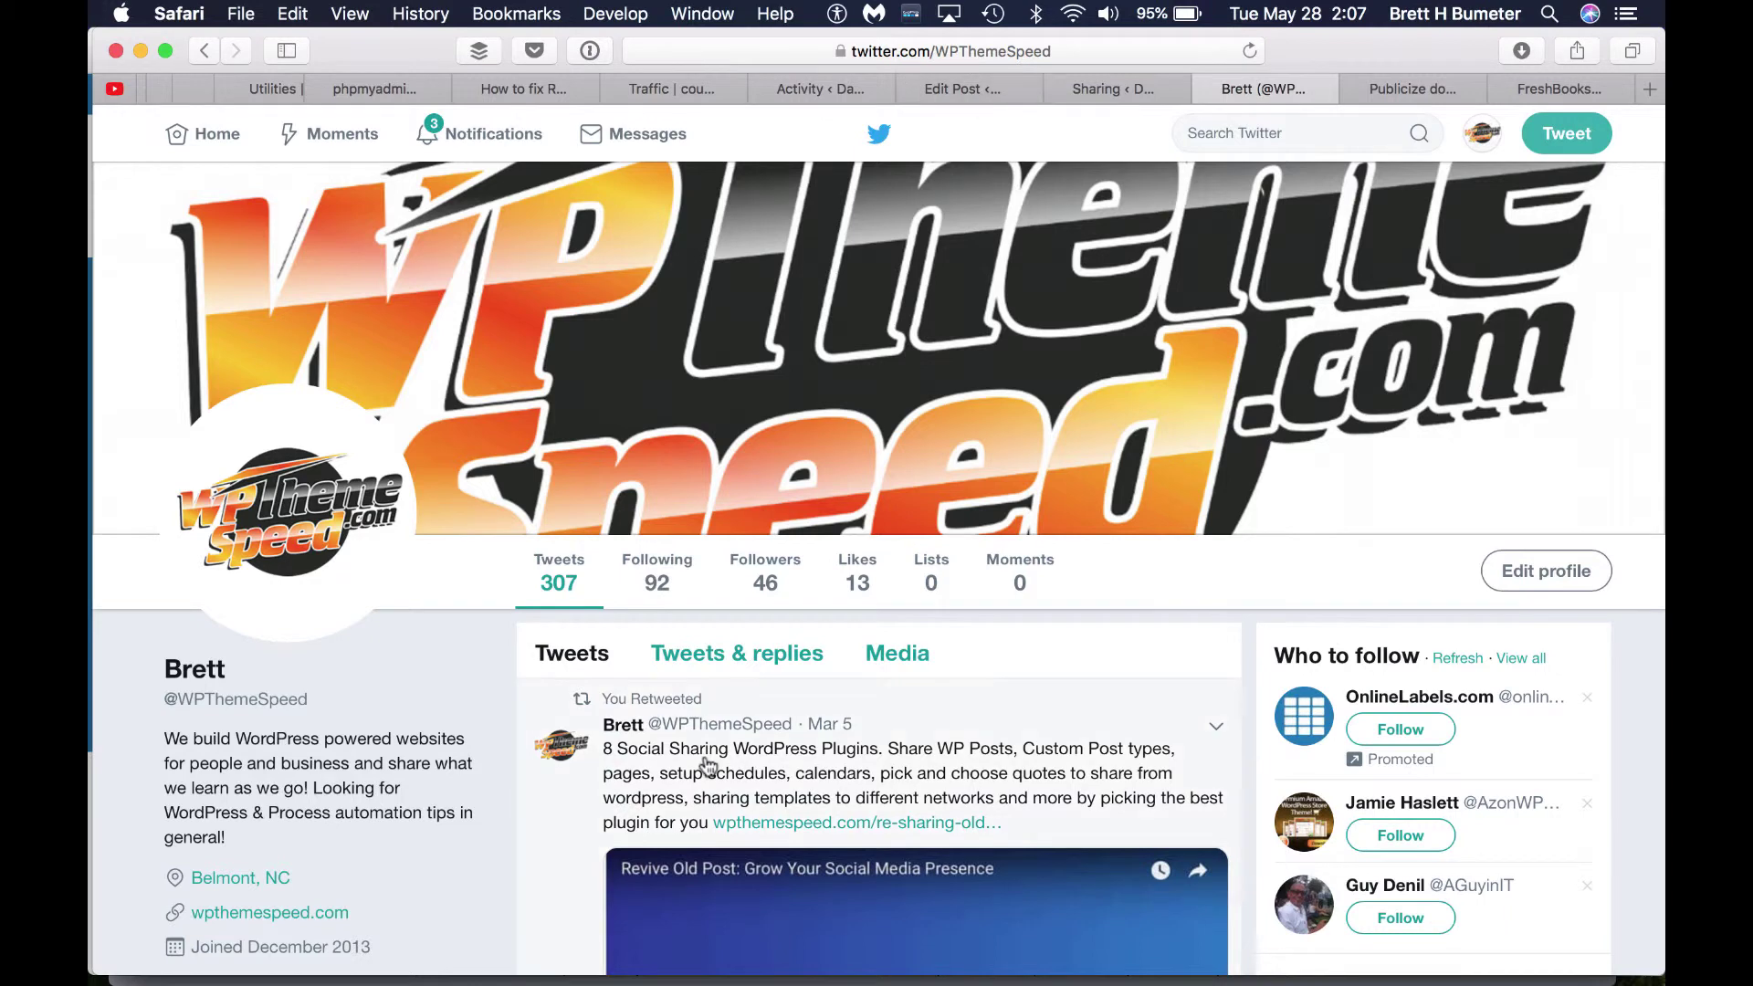
{"action": "mouse_move", "coordinate": [517, 982]}
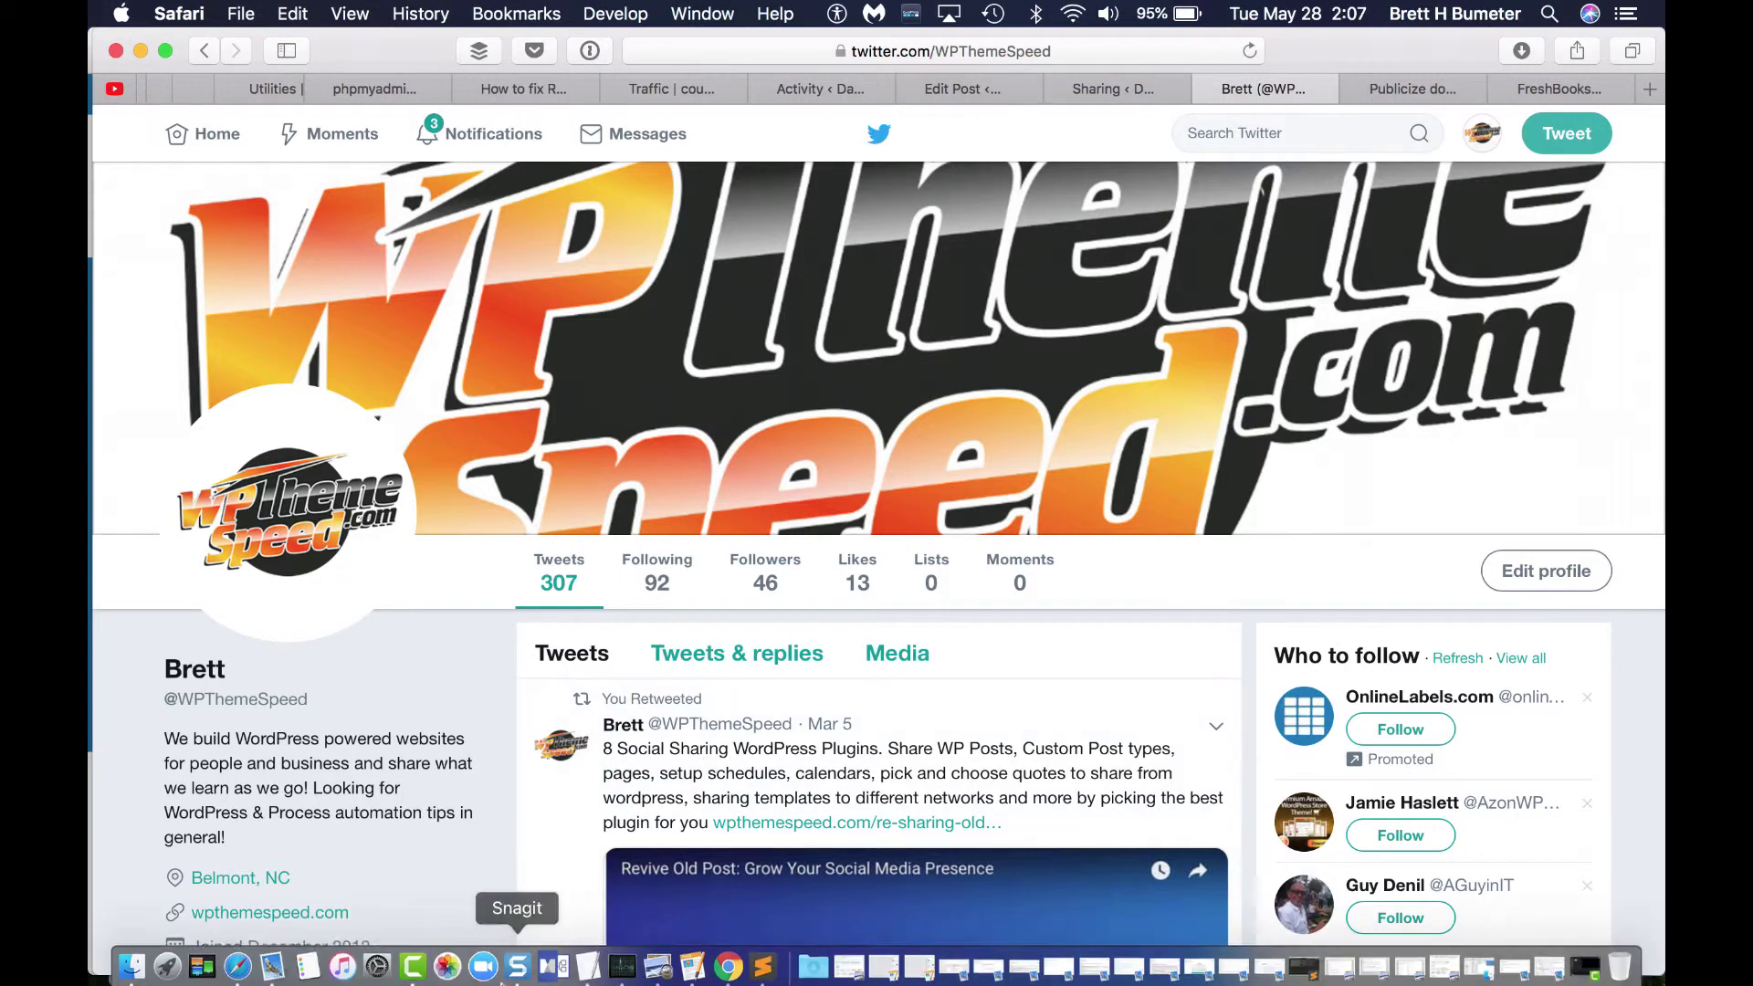
{"action": "right_click", "coordinate": [416, 965]}
{"action": "left_click", "coordinate": [462, 724]}
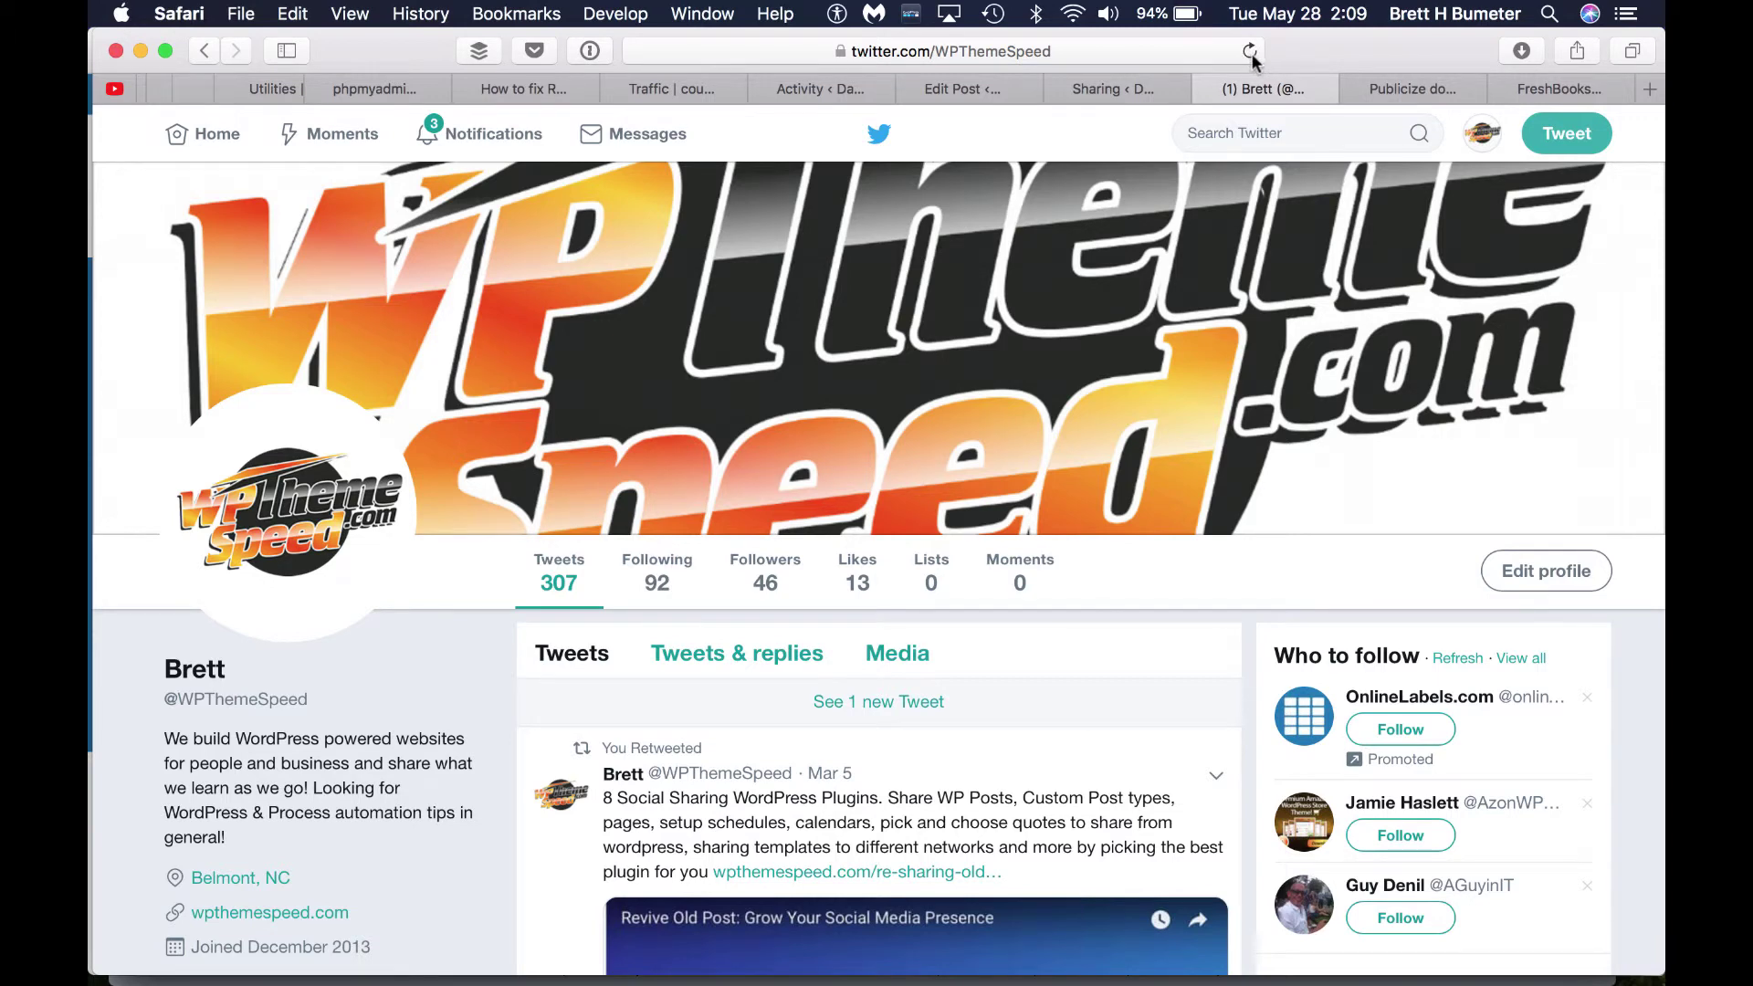
{"action": "left_click", "coordinate": [1252, 52]}
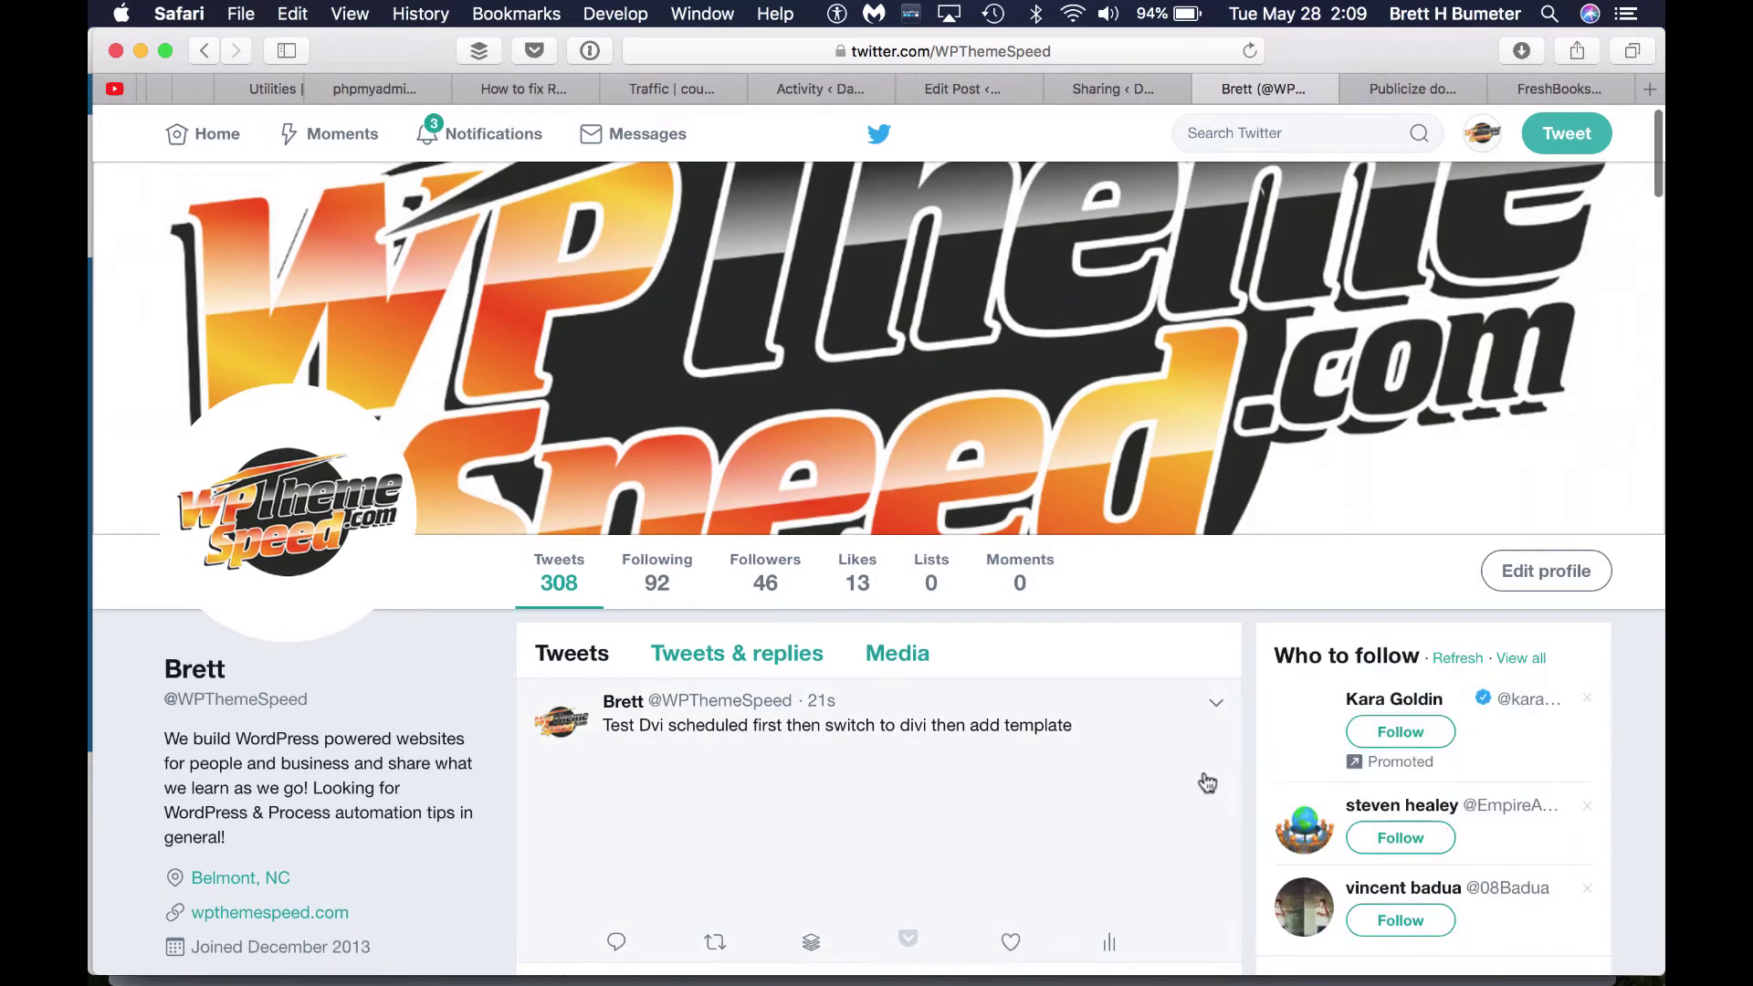
Return to the WordPress.com activity log, refresh it, and examine the newest entry for the test post and its time
{"action": "left_click", "coordinate": [824, 82]}
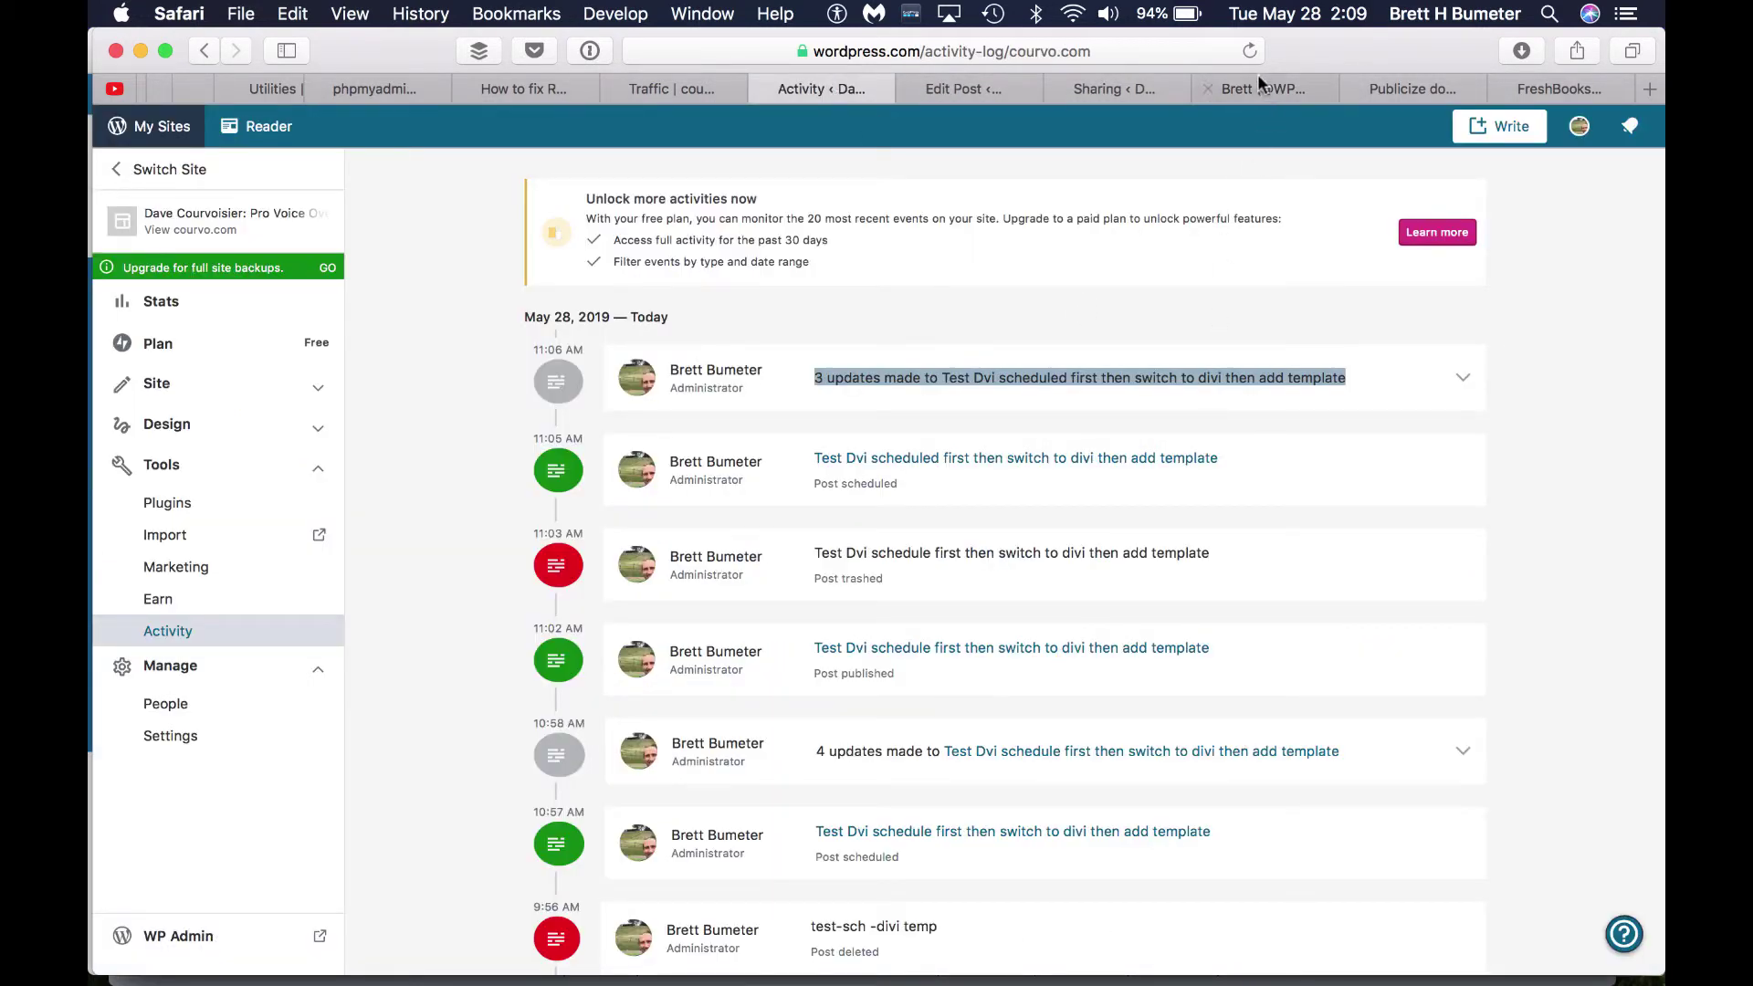
{"action": "left_click", "coordinate": [1250, 52]}
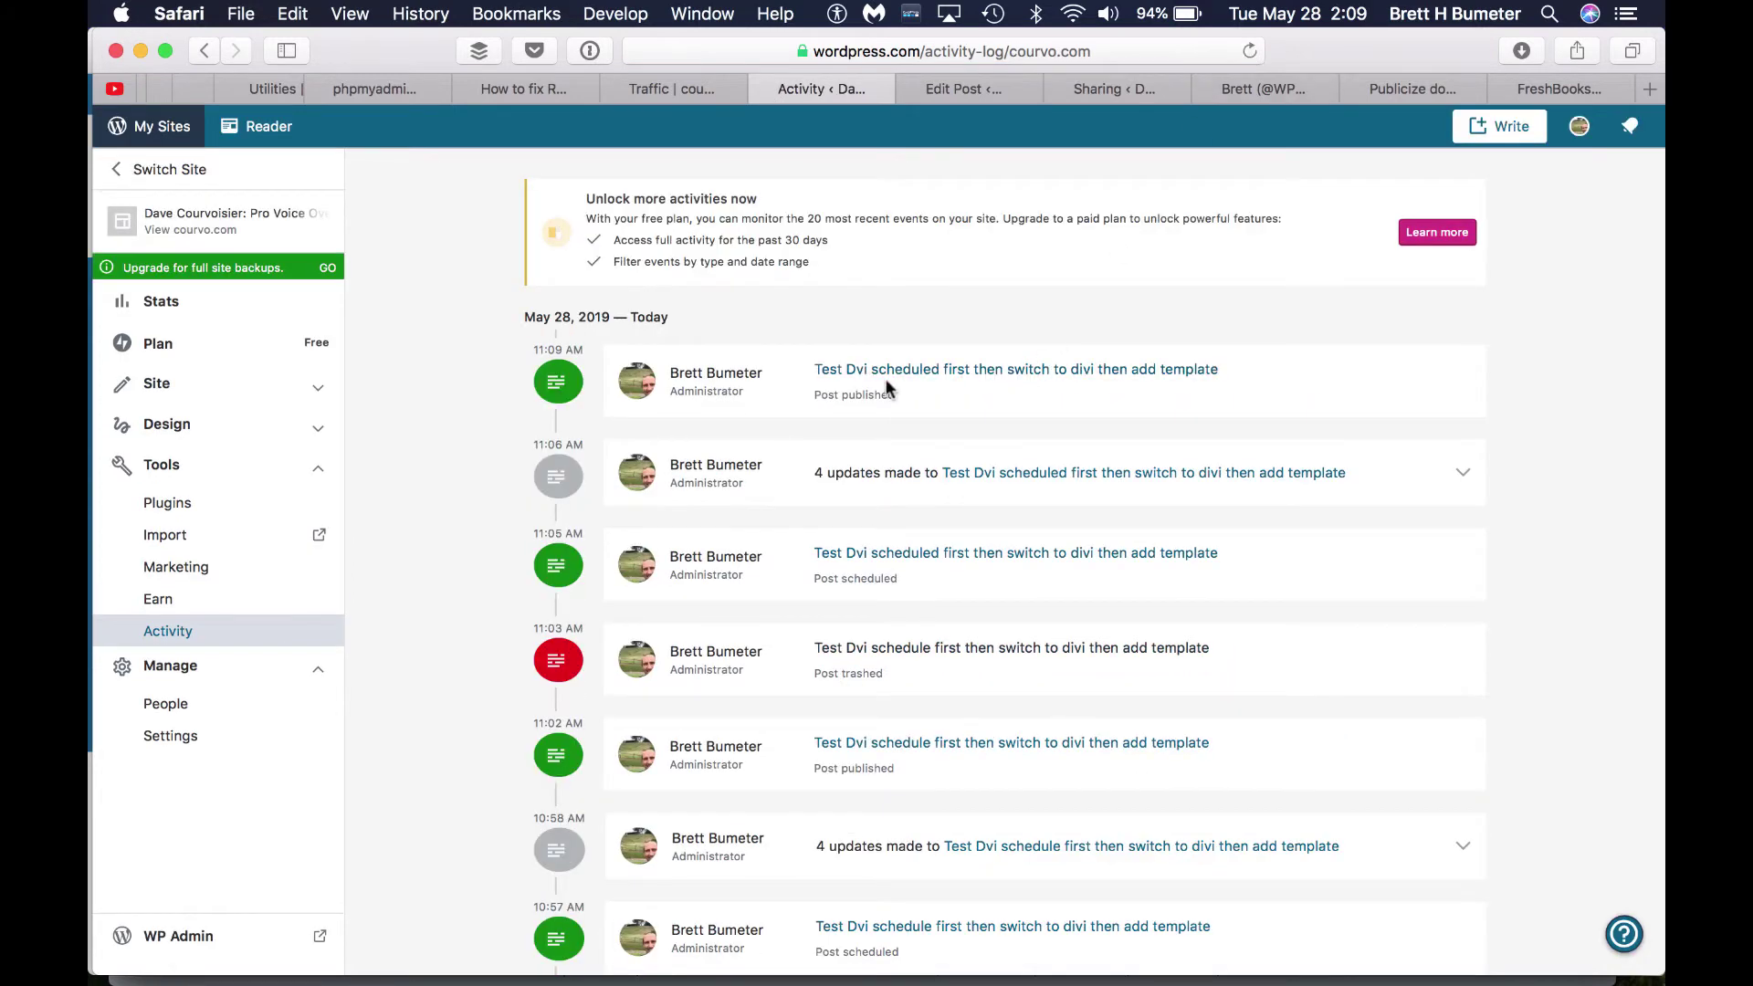
{"action": "left_click_drag", "start_coordinate": [917, 411], "coordinate": [790, 369]}
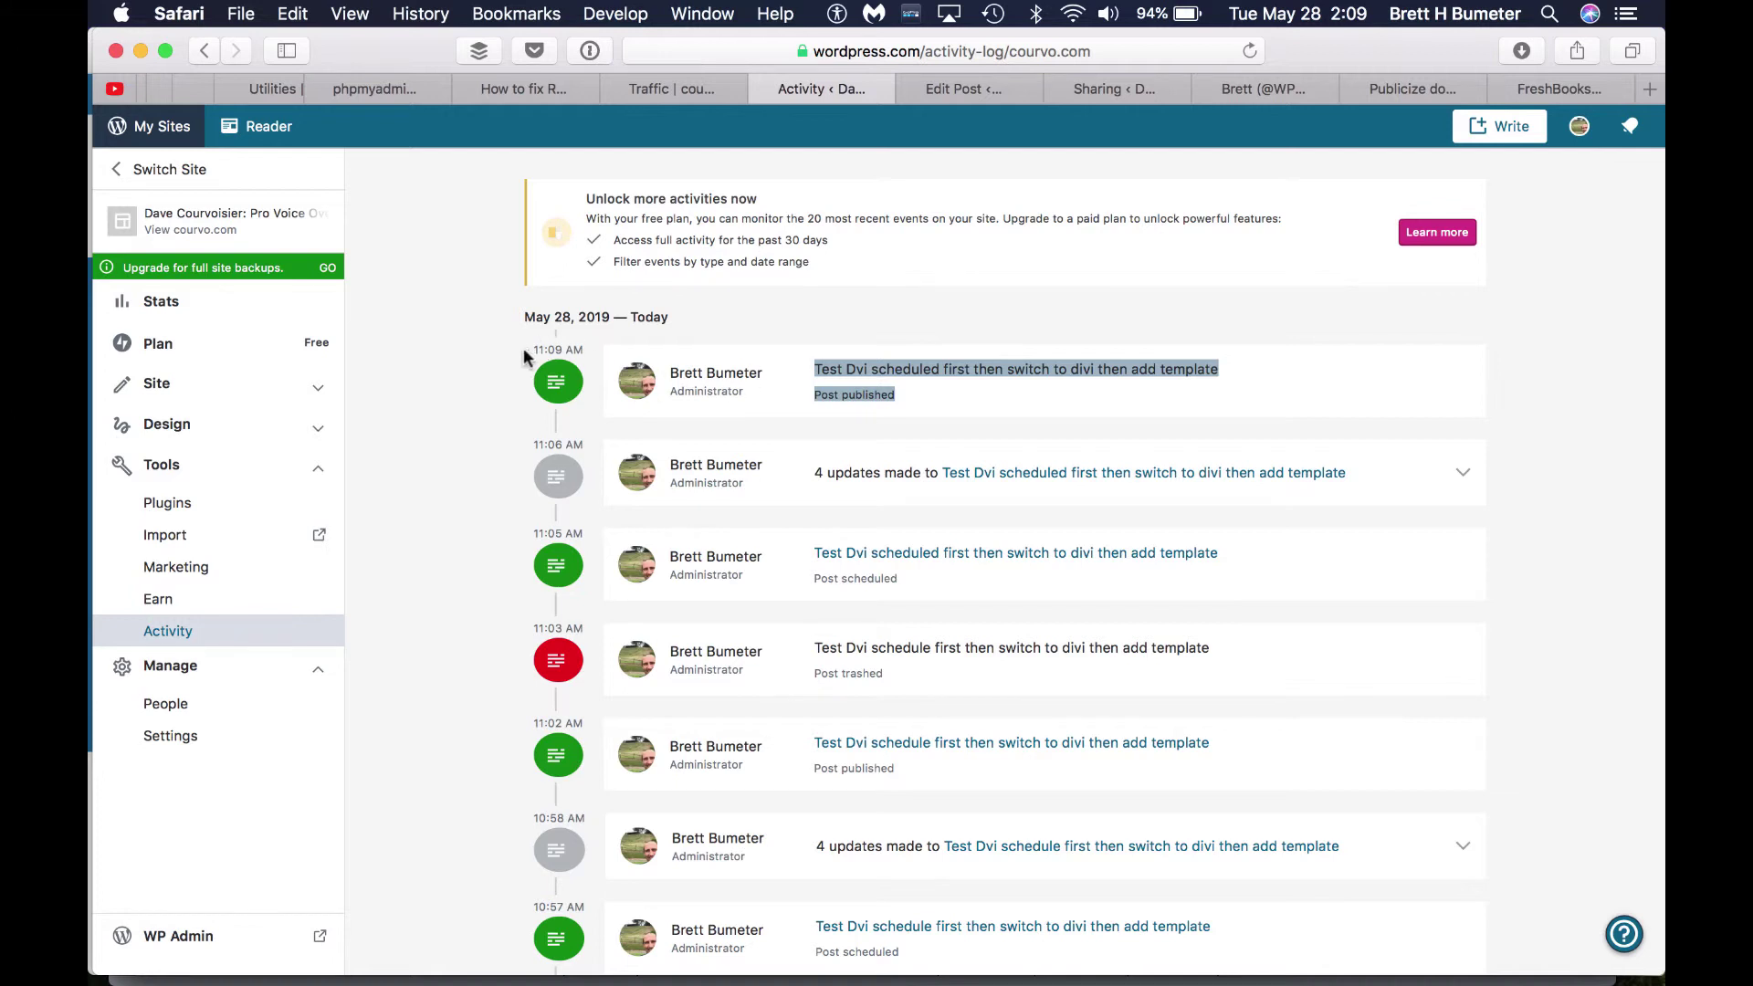
{"action": "double_click", "coordinate": [574, 350]}
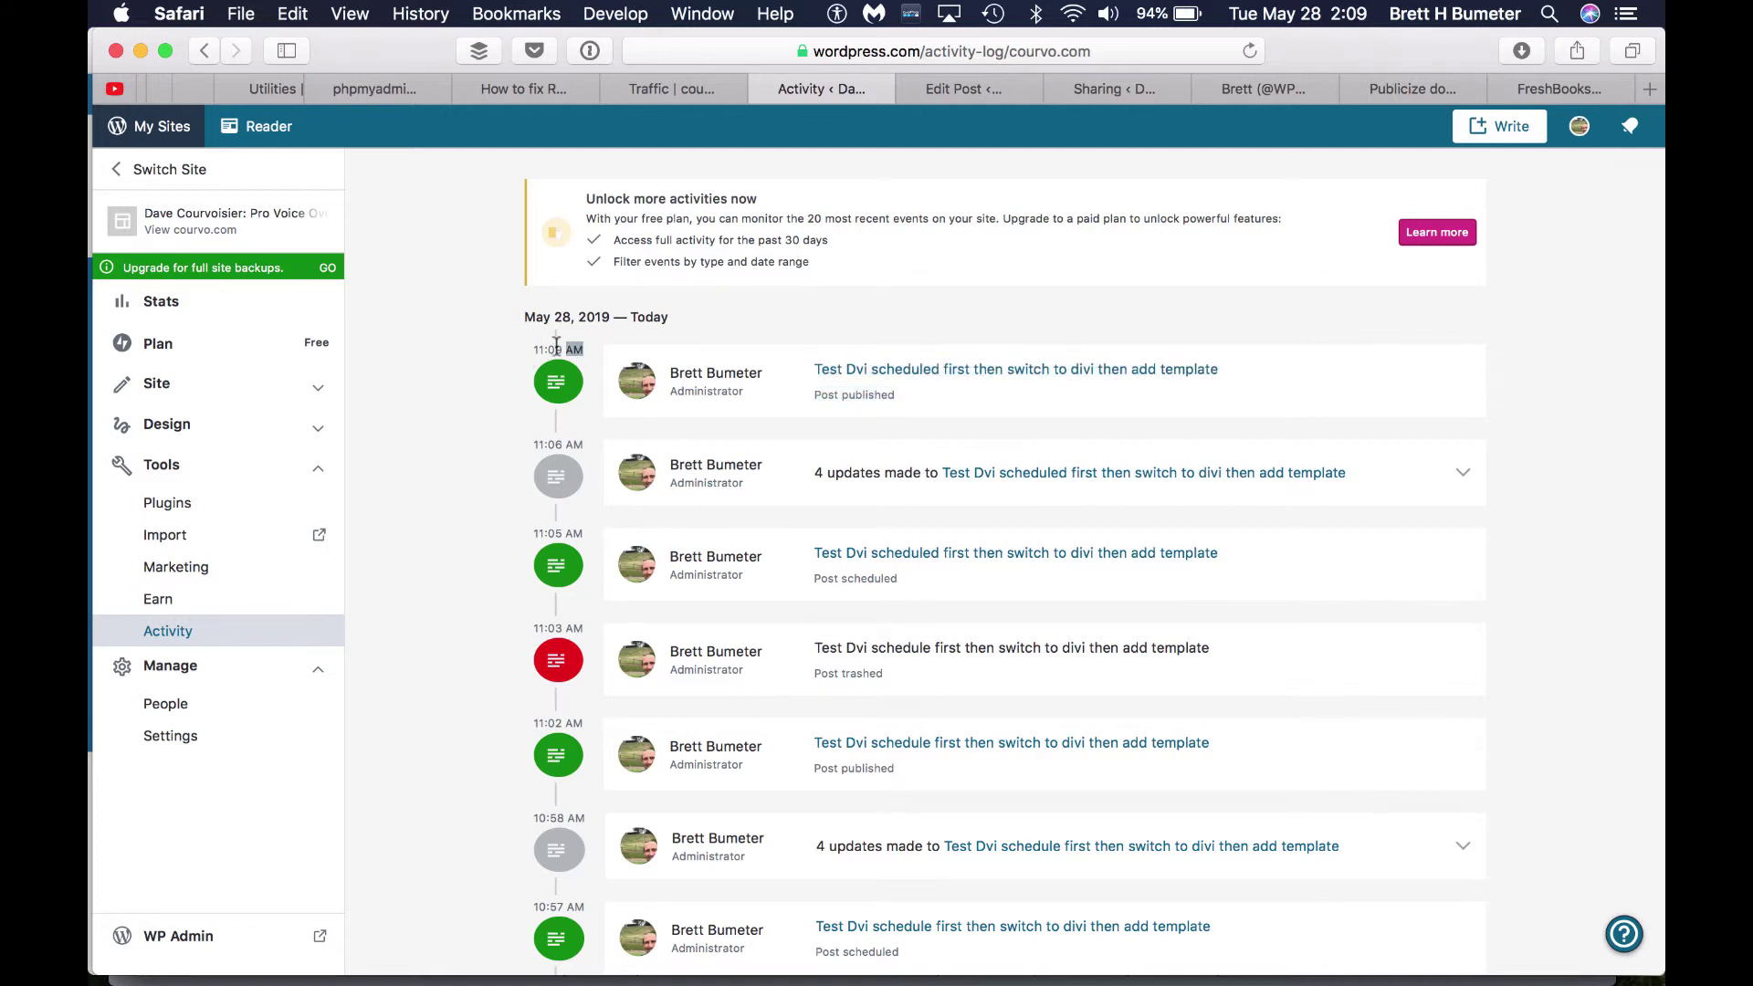
{"action": "left_click_drag", "start_coordinate": [556, 347], "coordinate": [535, 349]}
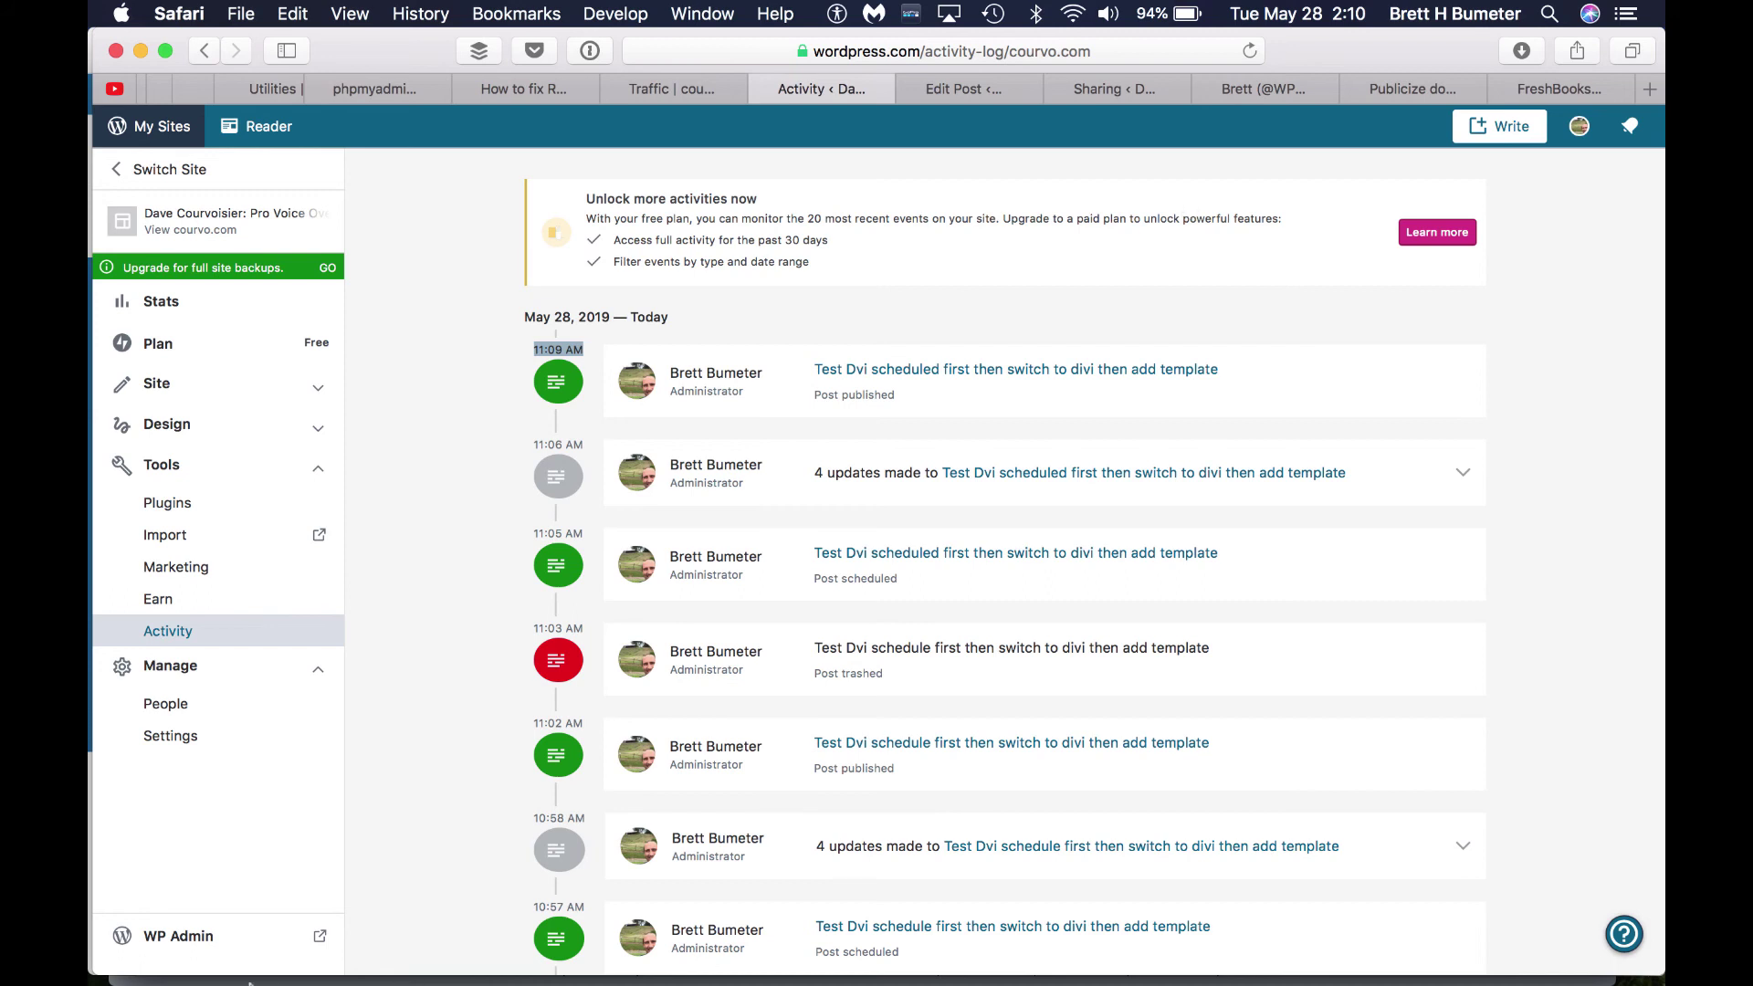
{"action": "right_click", "coordinate": [413, 966]}
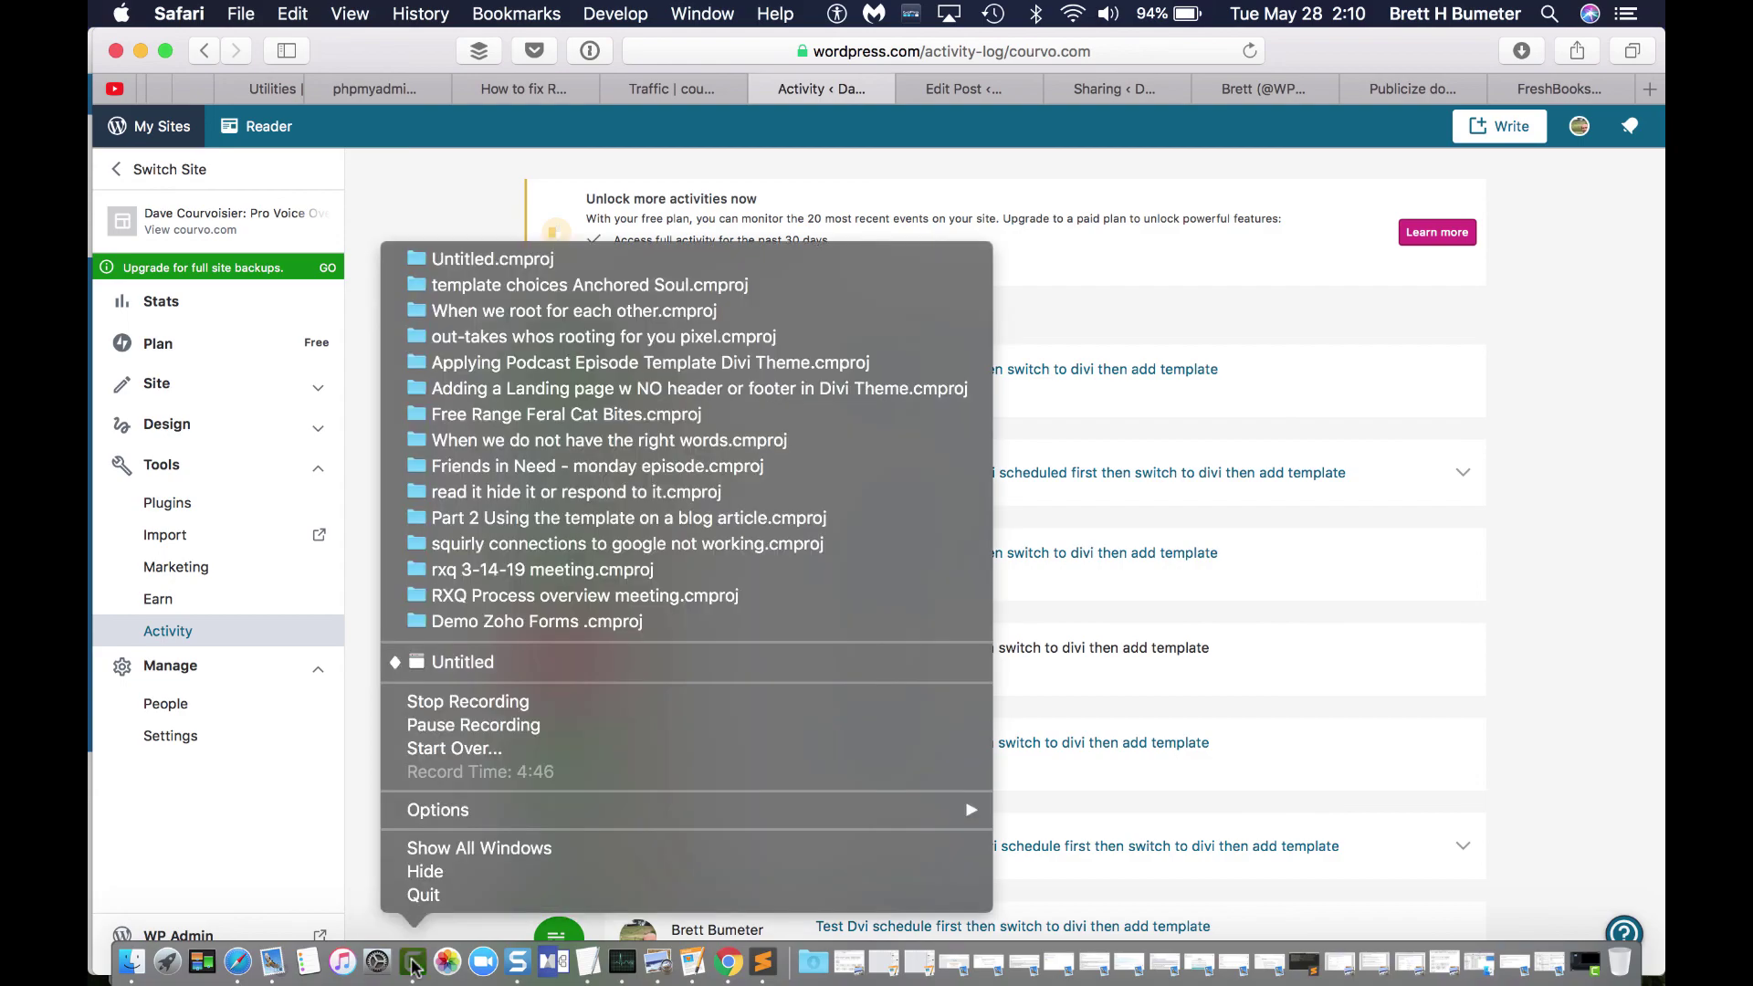